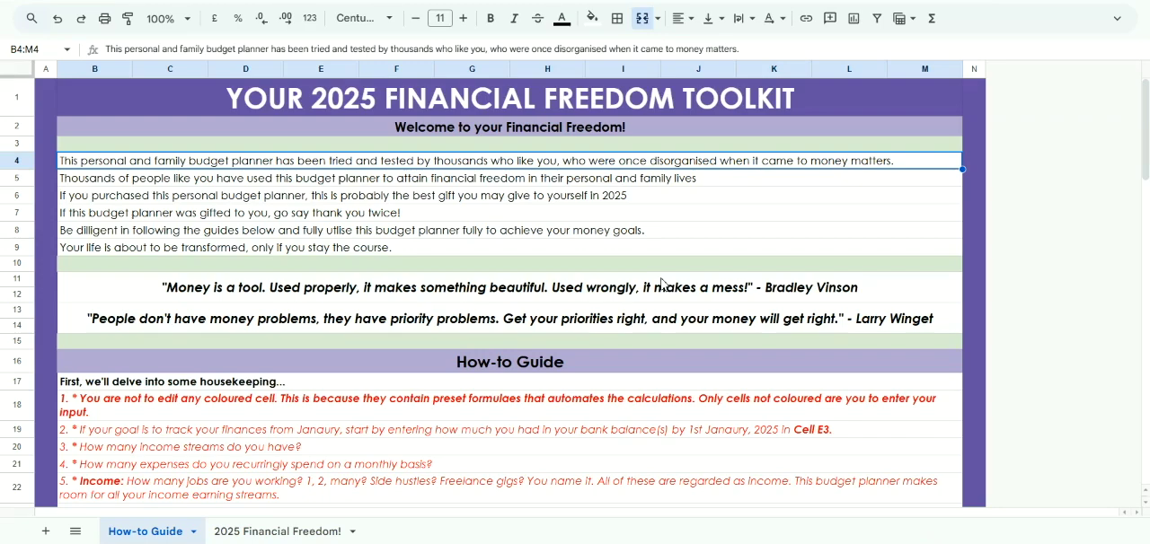
Read through the How-to Guide sheet, from the housekeeping instructions to the monthly updates and coloured cell explanations
scroll(662, 283, down, 3)
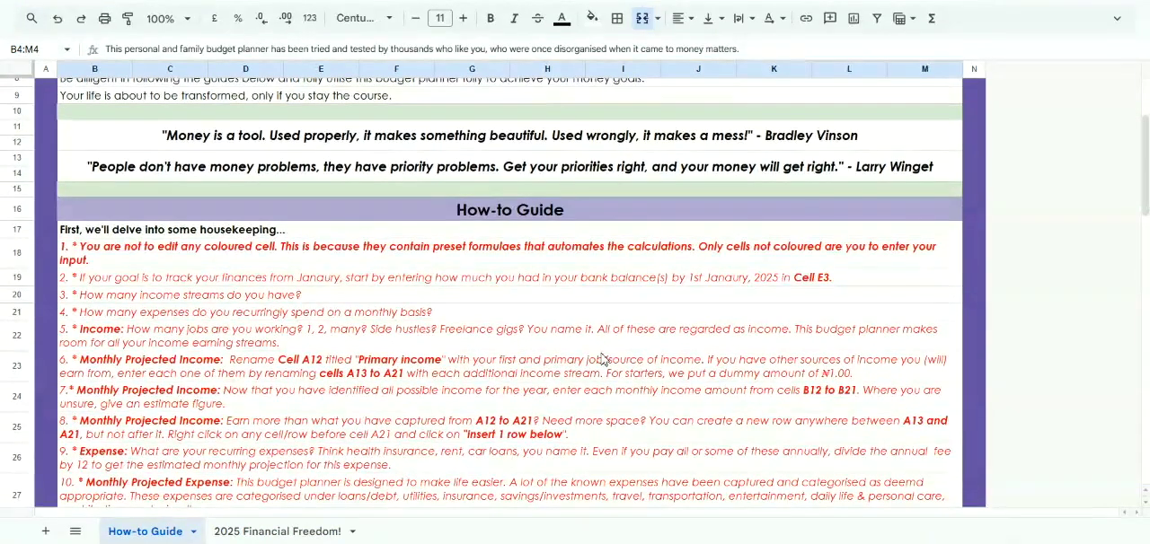
scroll(603, 359, down, 1)
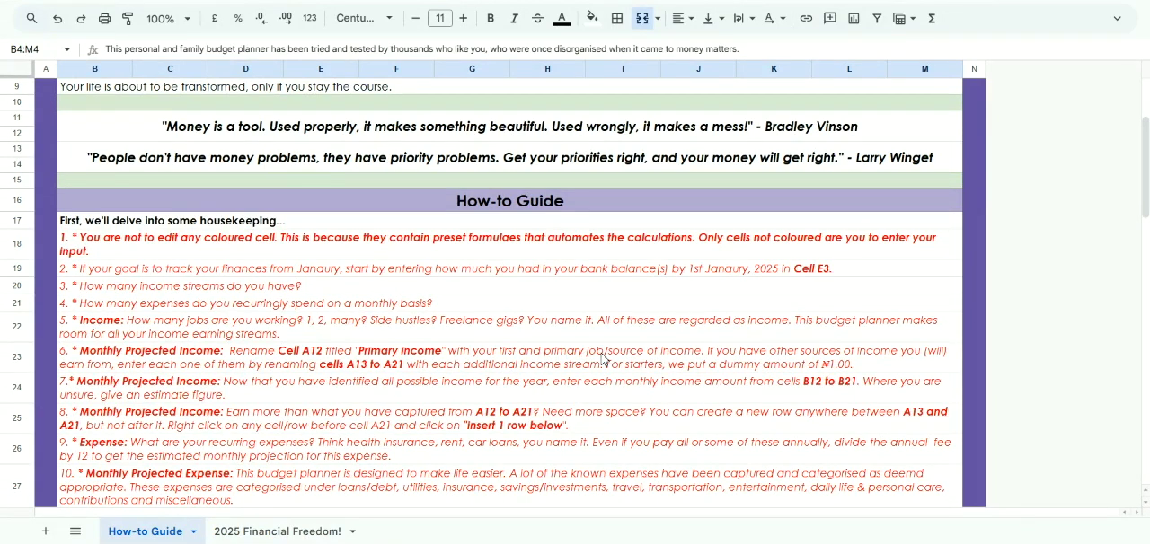
scroll(602, 358, down, 1)
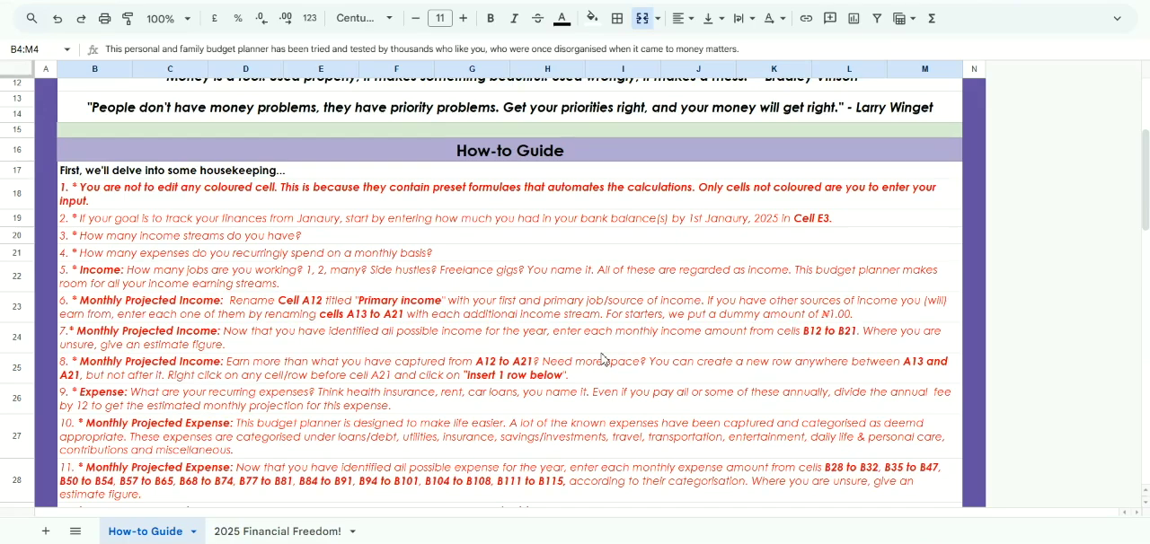
scroll(601, 358, down, 2)
scroll(602, 357, up, 2)
scroll(602, 357, down, 2)
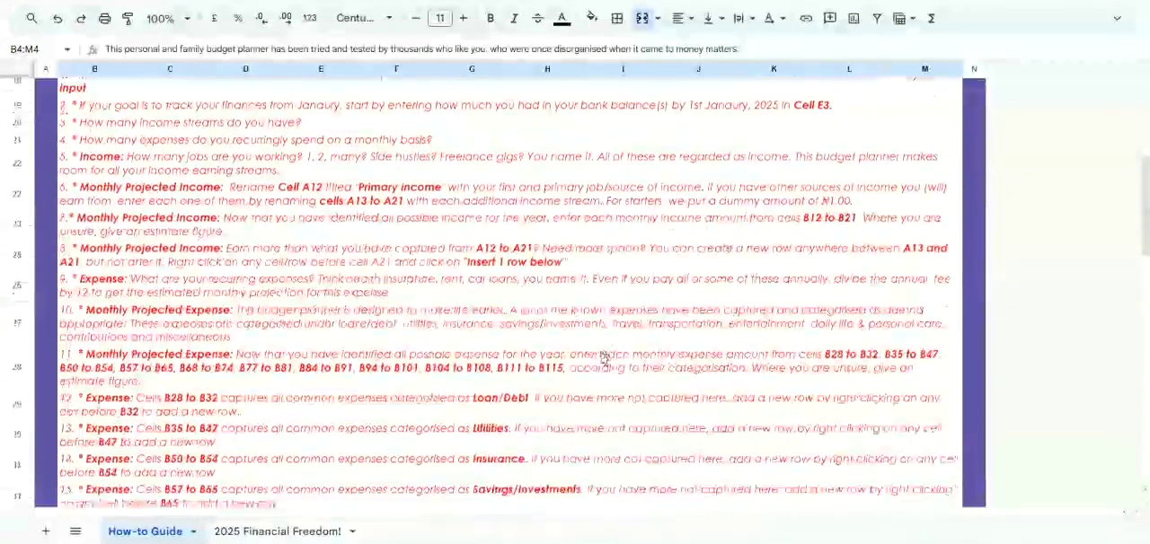
scroll(602, 358, down, 15)
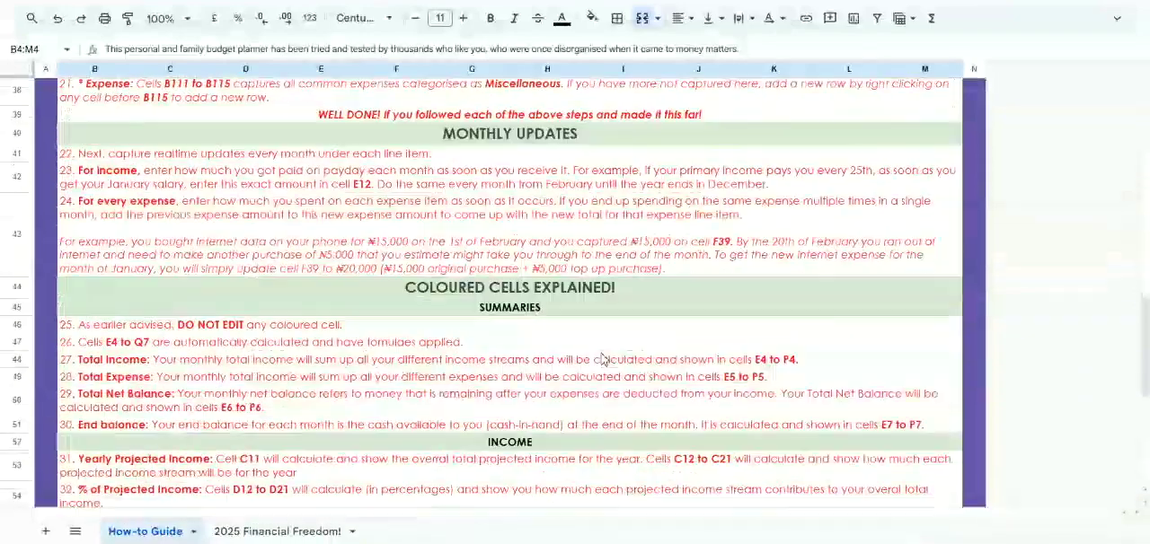
scroll(602, 358, down, 10)
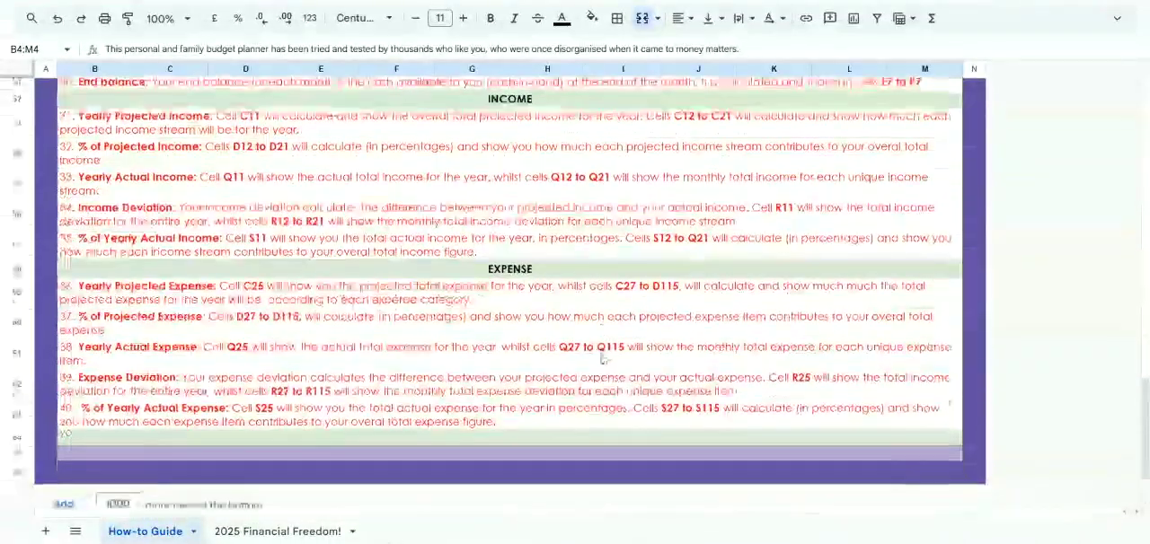
scroll(602, 358, up, 3)
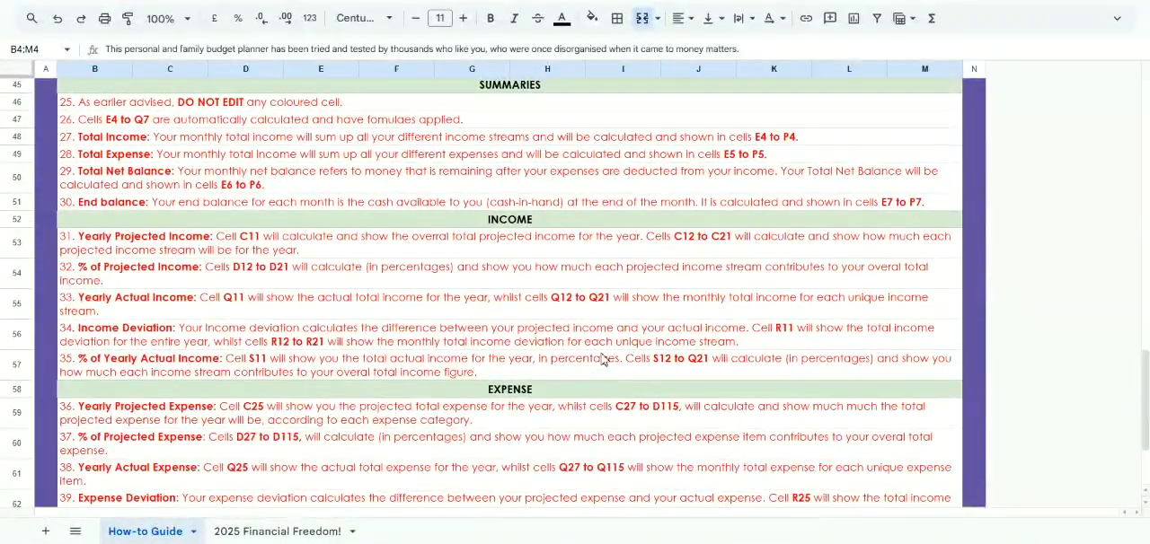
scroll(602, 358, up, 4)
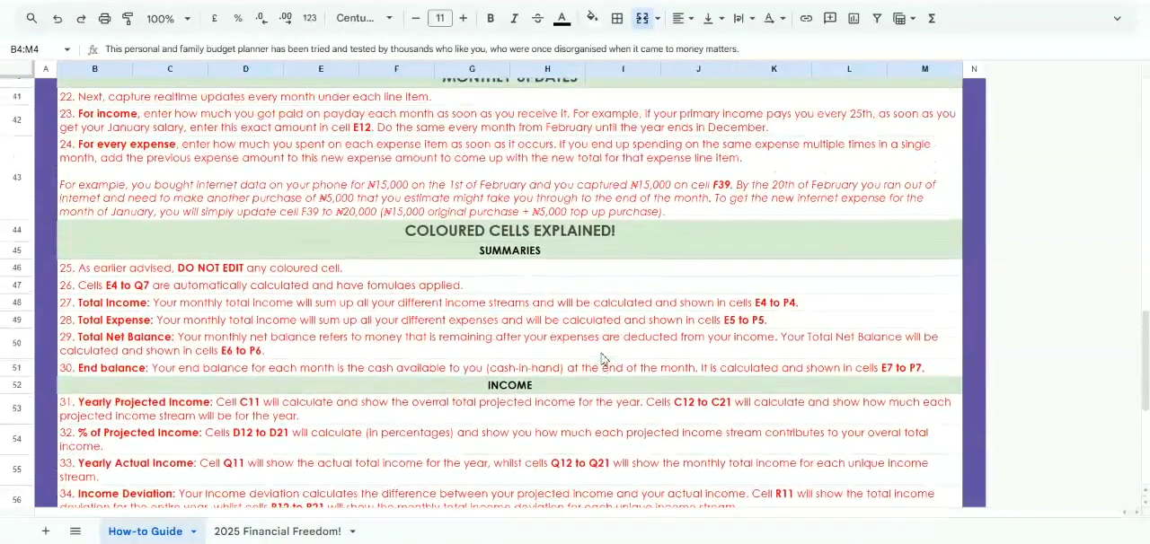
scroll(602, 357, up, 5)
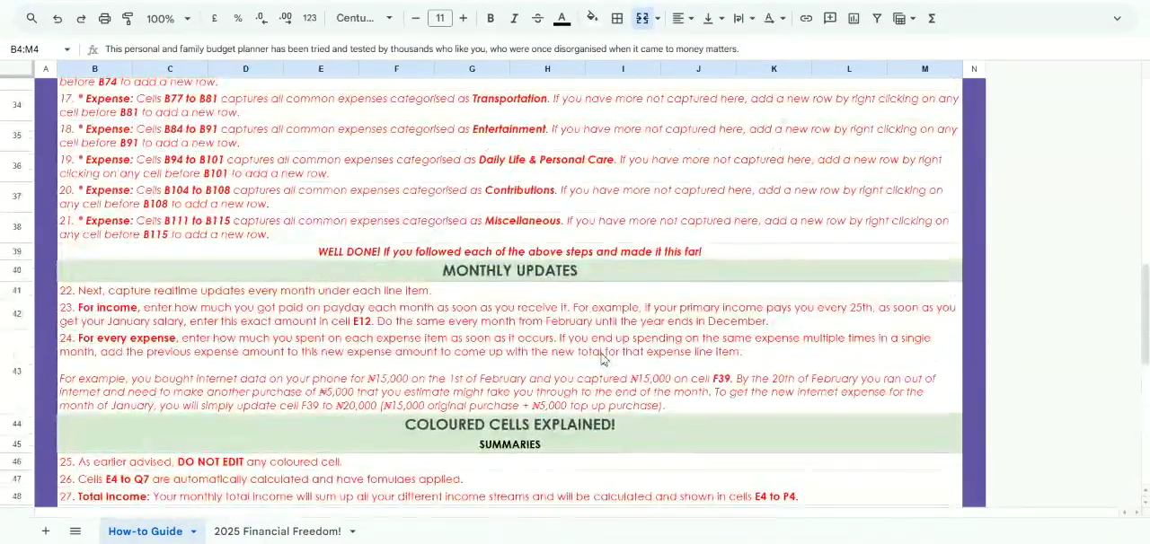
scroll(602, 357, up, 5)
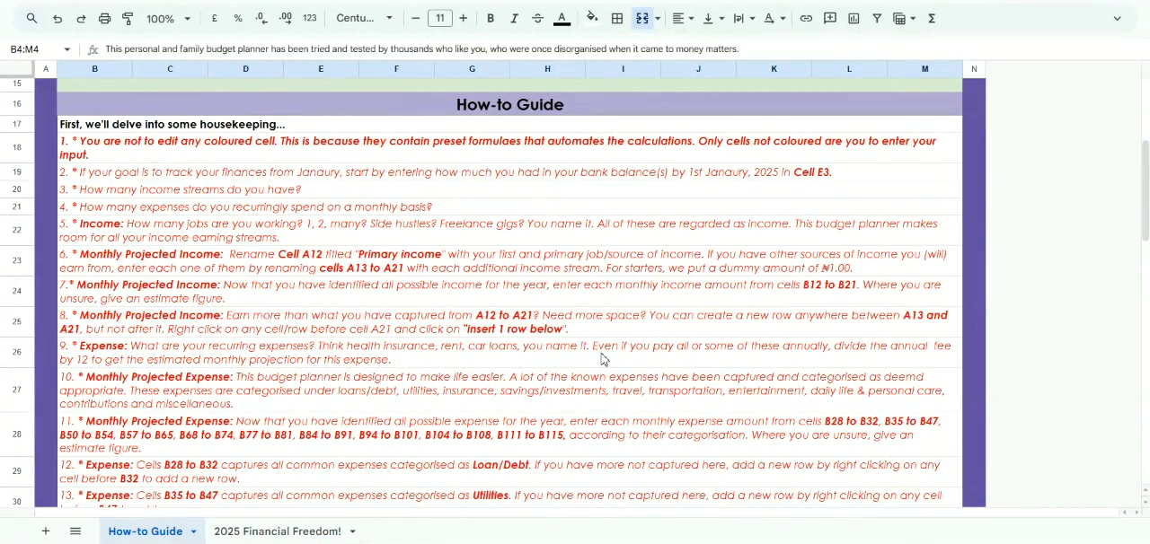
scroll(602, 357, down, 3)
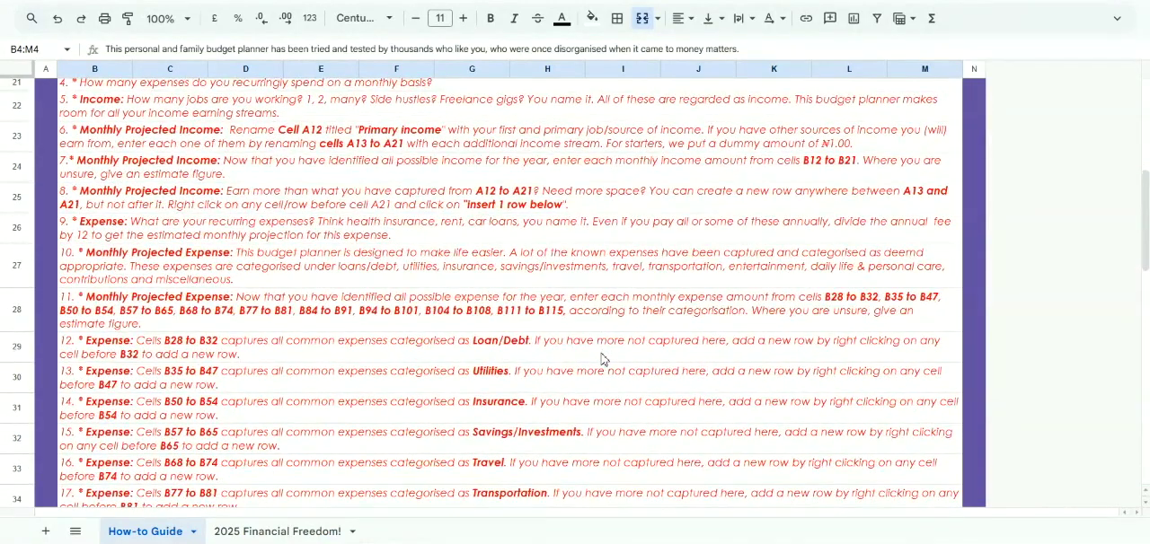
scroll(602, 359, up, 5)
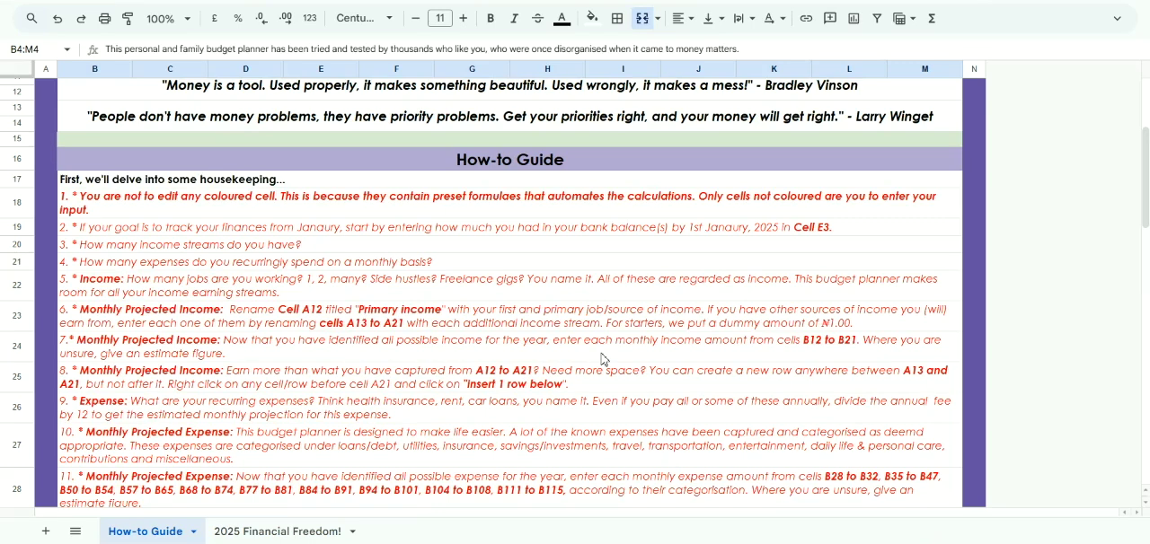
Open the 2025 Financial Freedom! sheet and examine its income, expense and monthly columns and the note in A4 about cells not to edit
click(288, 532)
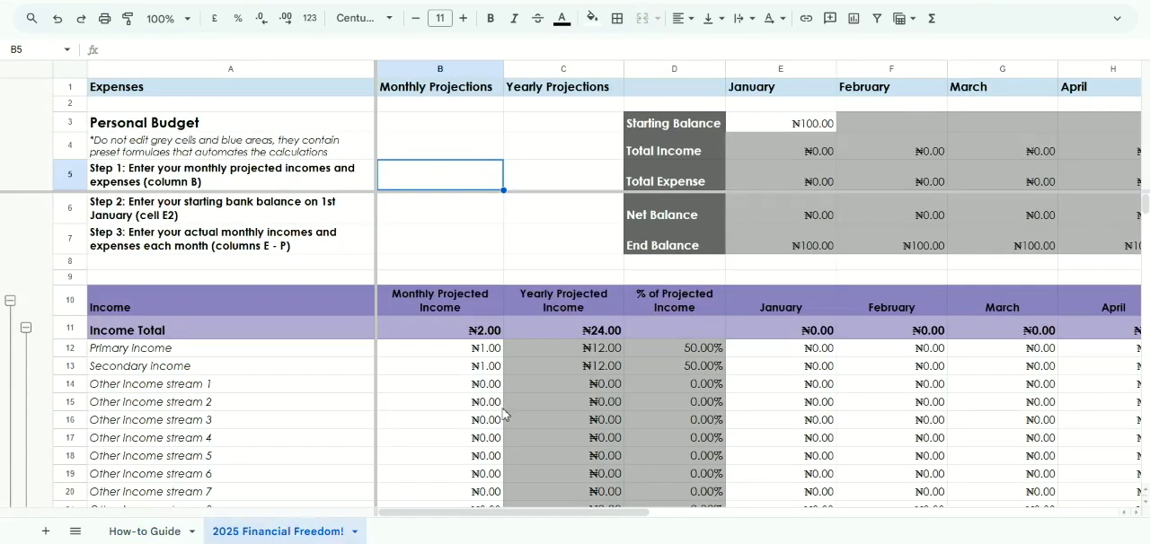
scroll(647, 404, down, 3)
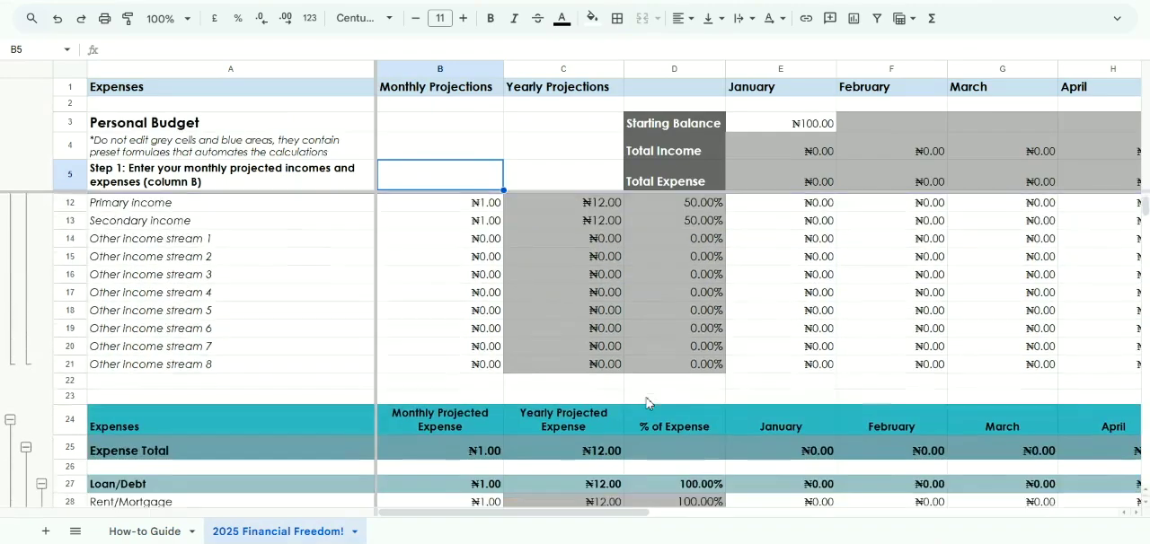
scroll(647, 404, down, 8)
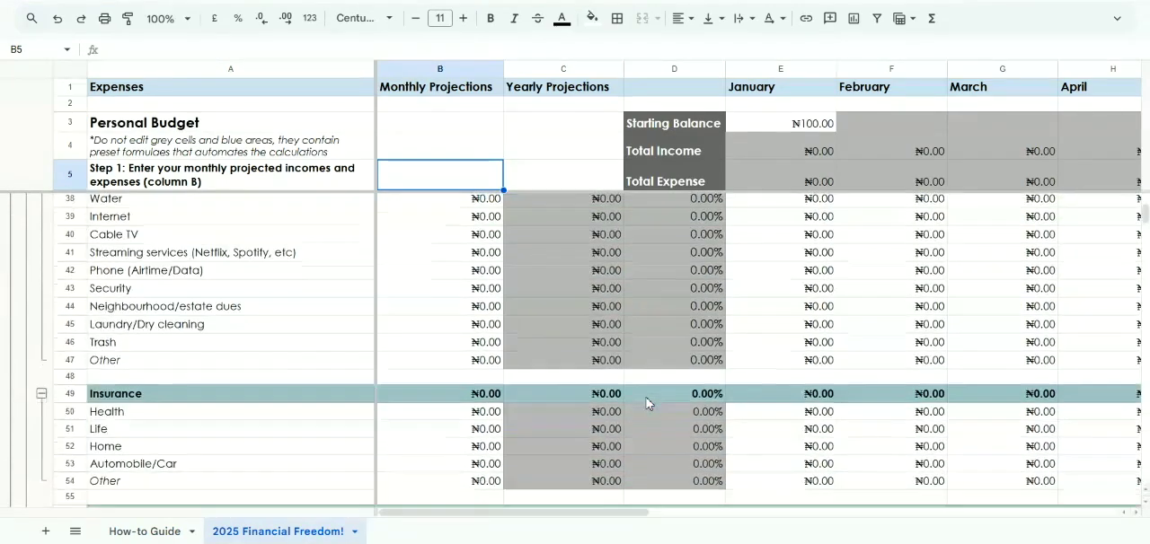
scroll(647, 404, right, 5)
scroll(647, 403, up, 10)
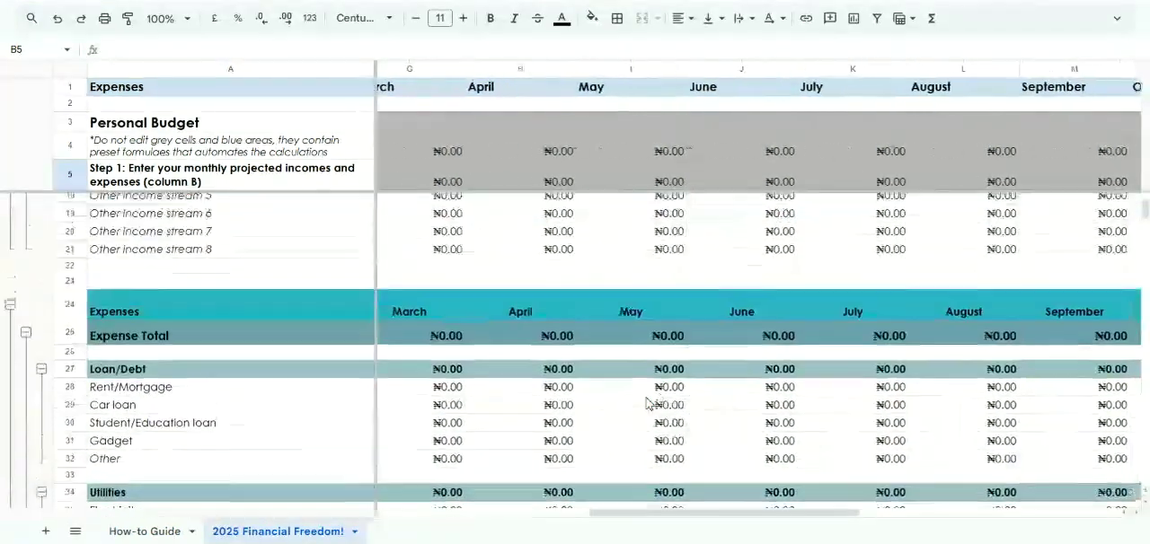
scroll(647, 404, right, 8)
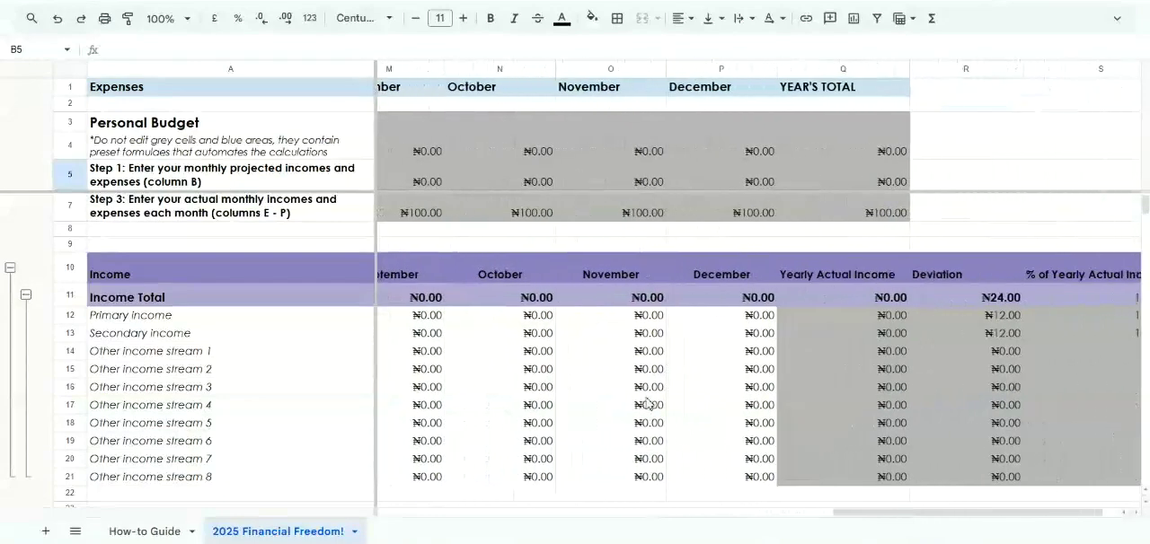
scroll(646, 403, left, 12)
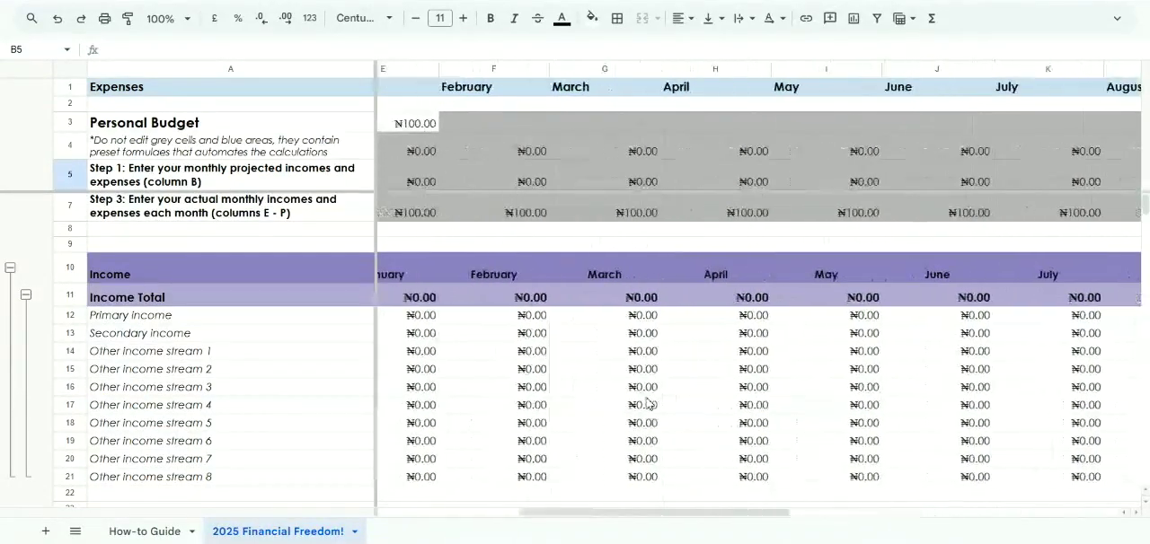
scroll(647, 403, up, 1)
scroll(647, 403, down, 3)
right_click(647, 403)
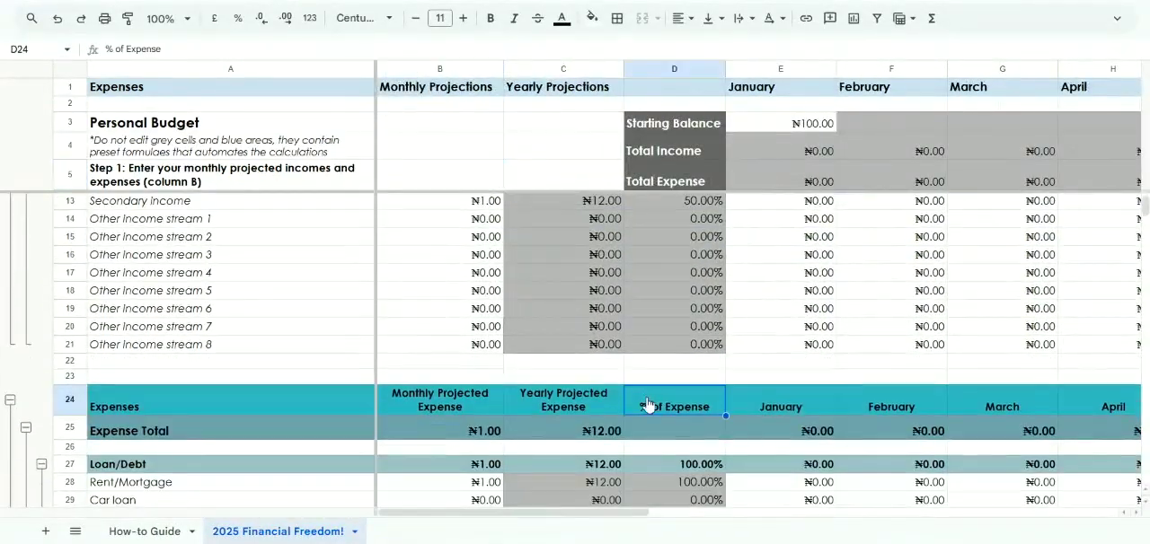
click(438, 304)
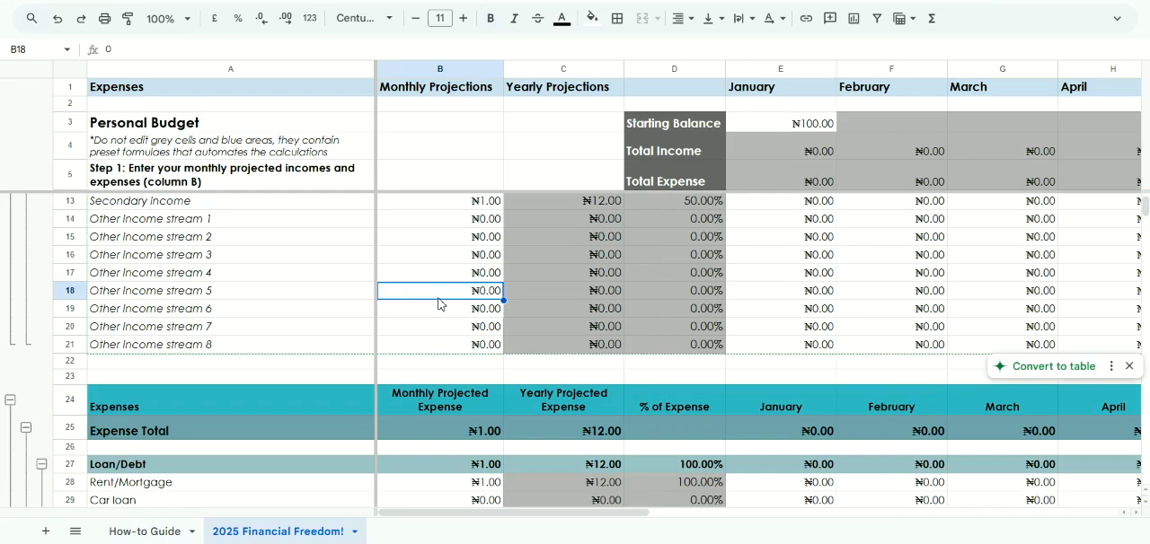
scroll(438, 303, up, 2)
click(190, 162)
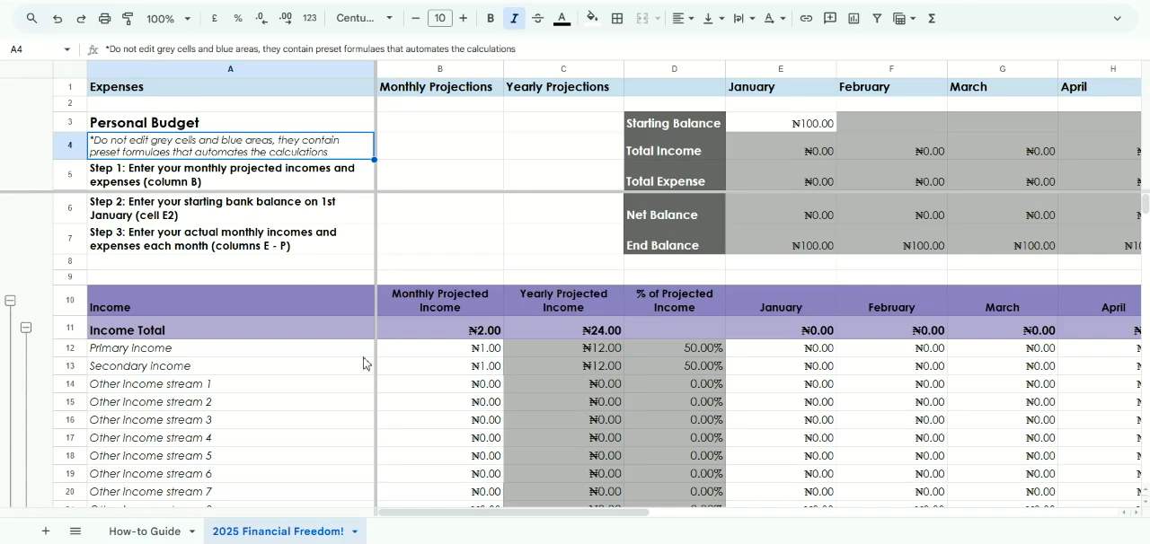
scroll(364, 363, down, 1)
scroll(364, 363, right, 1)
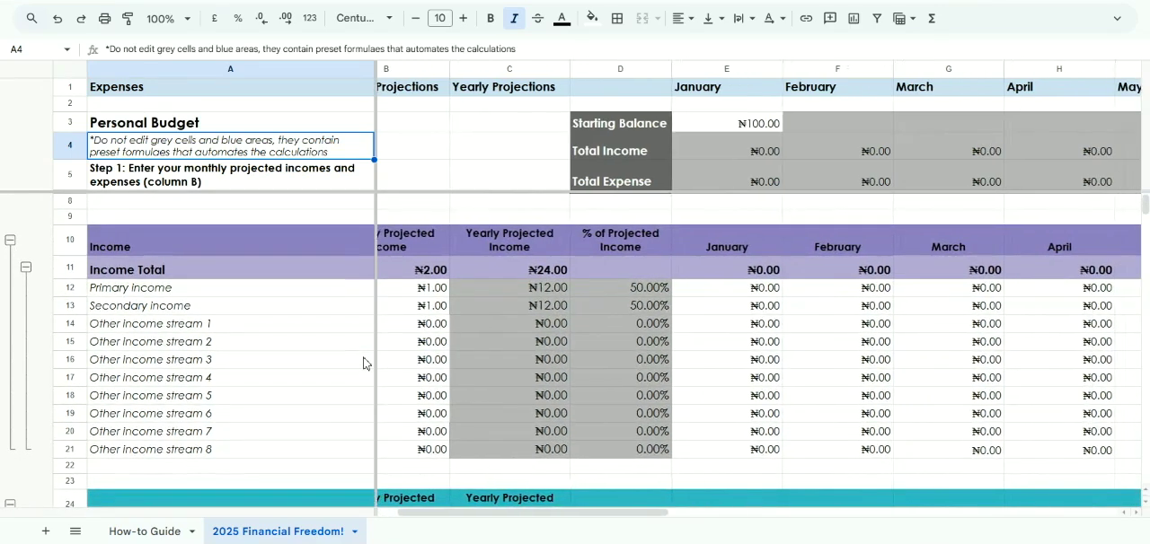
scroll(363, 363, left, 1)
scroll(401, 325, down, 1)
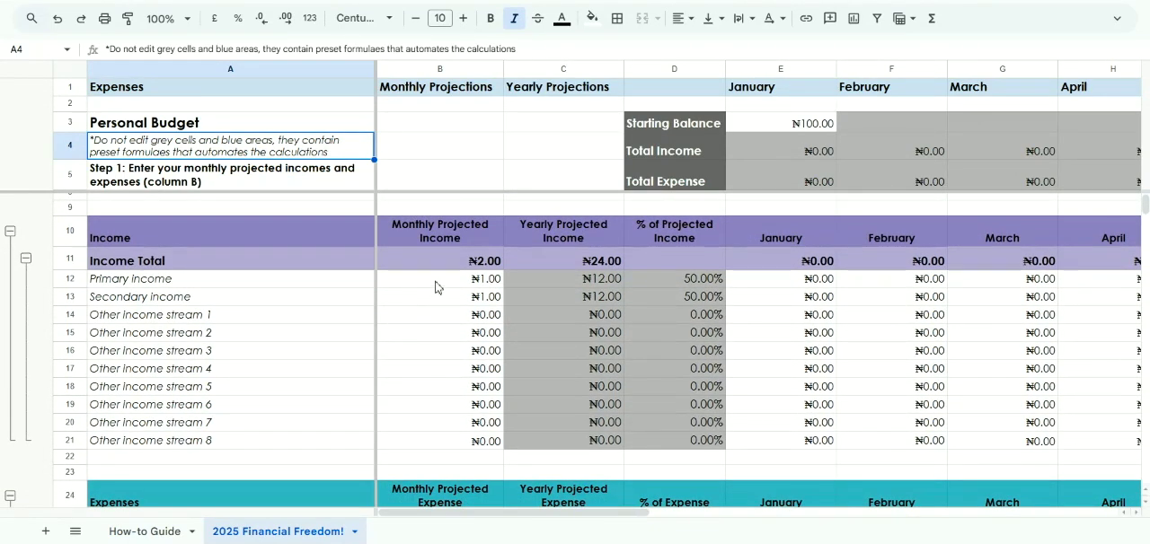
Enter 5 as the monthly projected amount for Primary income in cell B12
click(435, 286)
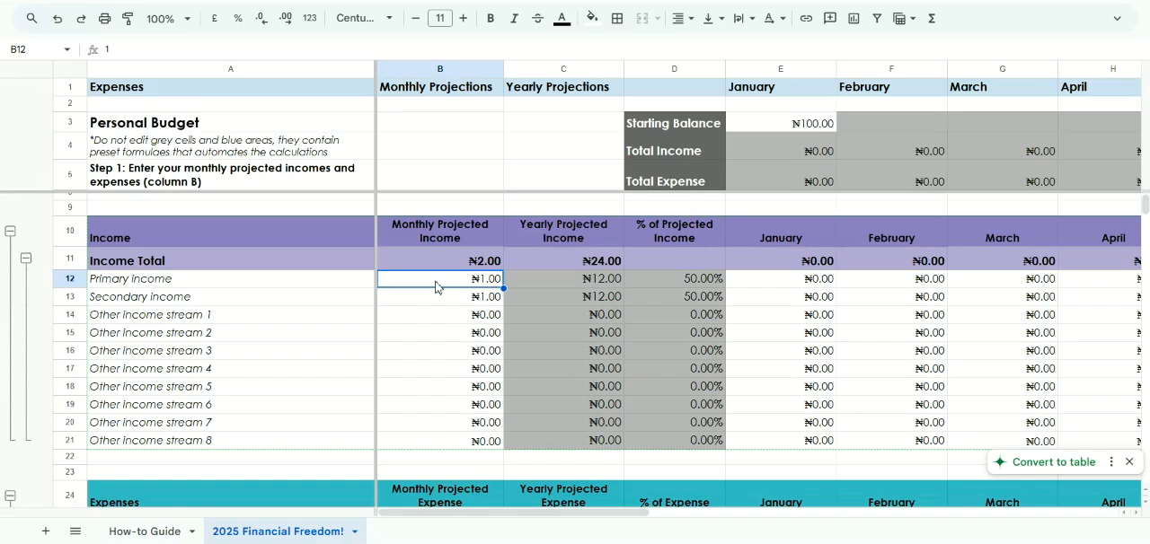
text(5)
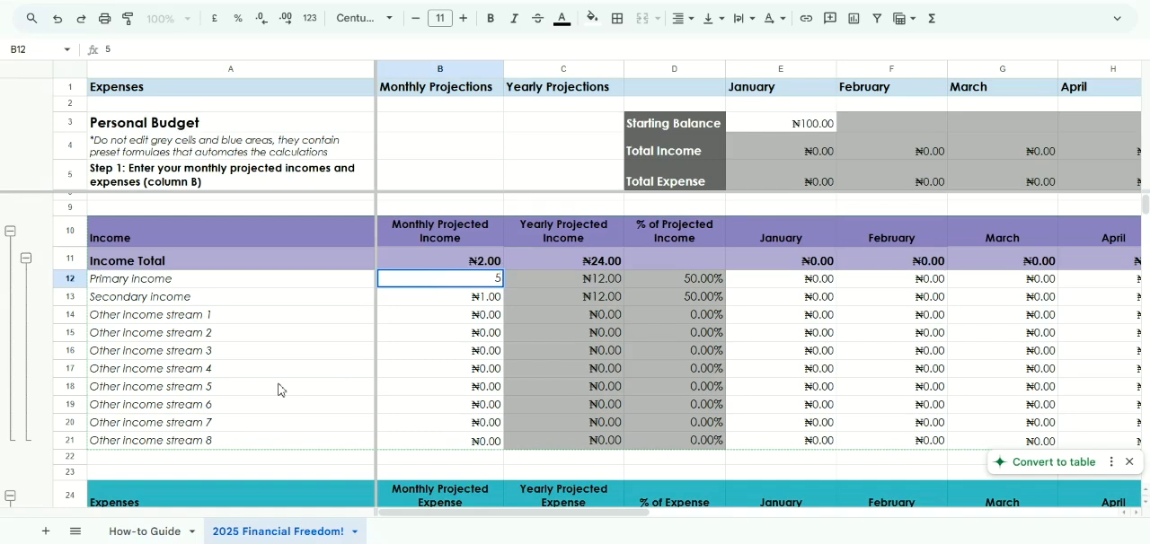
click(137, 319)
click(163, 337)
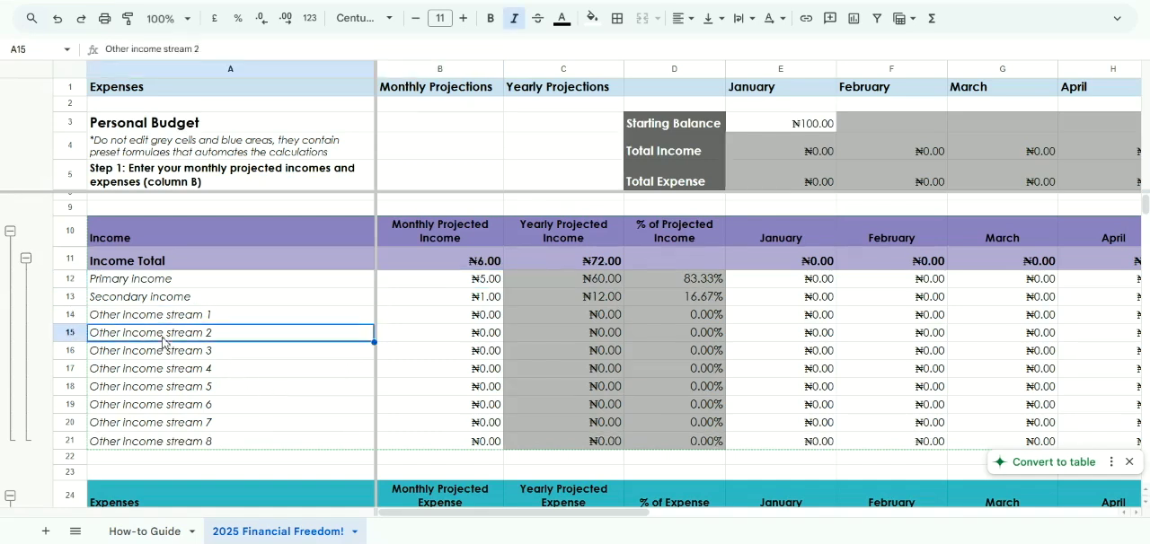
click(202, 442)
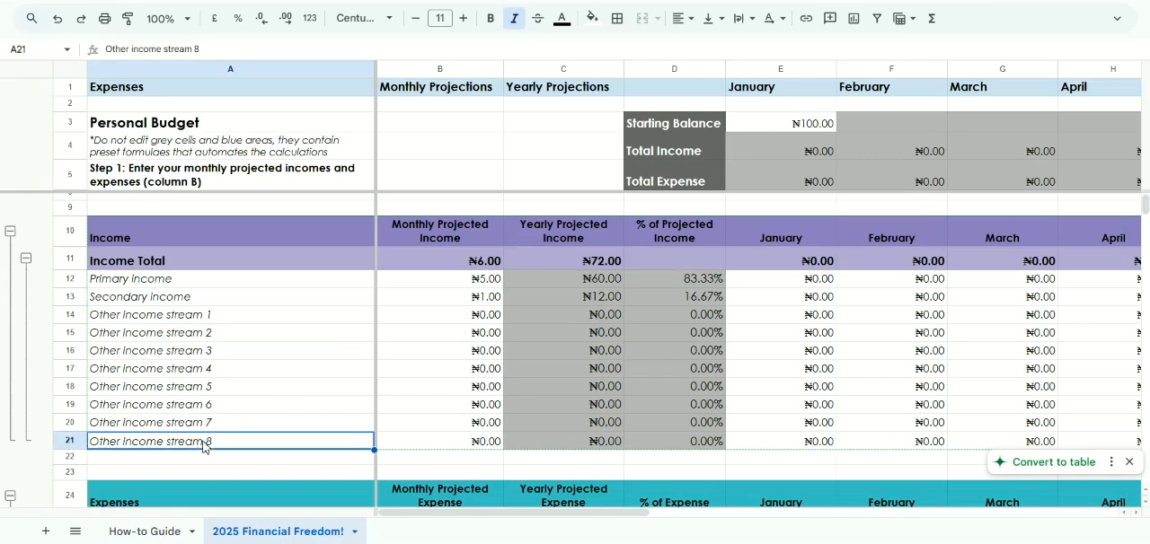
Set the monthly projected income to 350000 for Primary income and 150000 for Secondary income
click(457, 284)
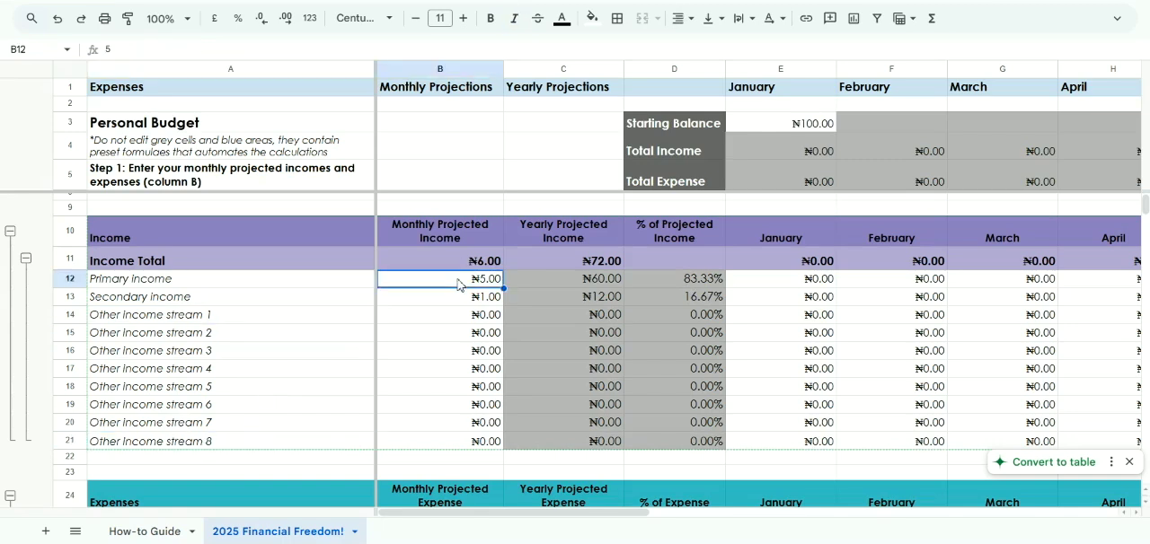
text(350000)
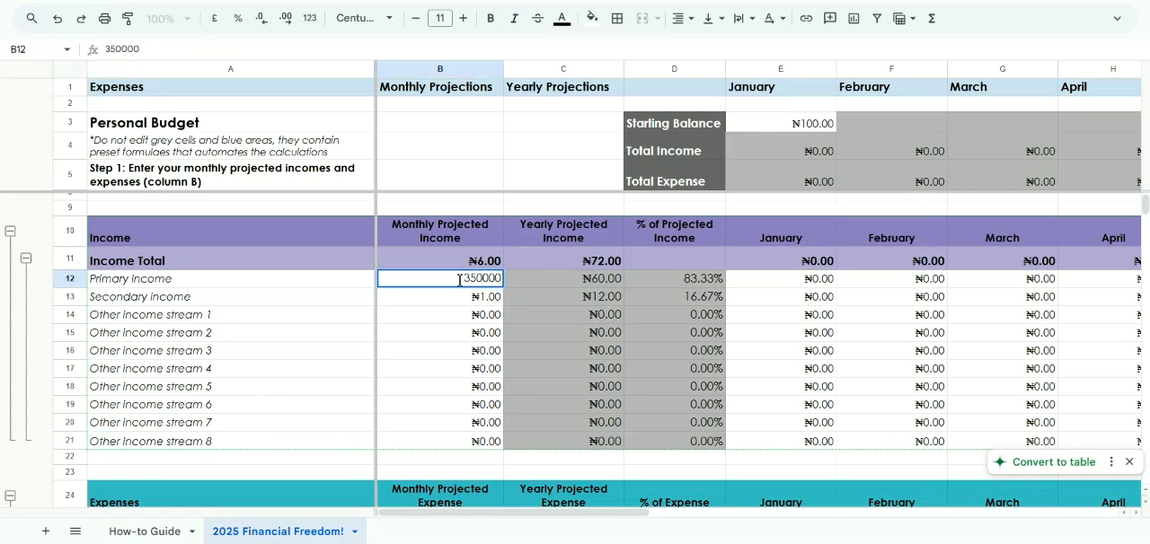
key(Return)
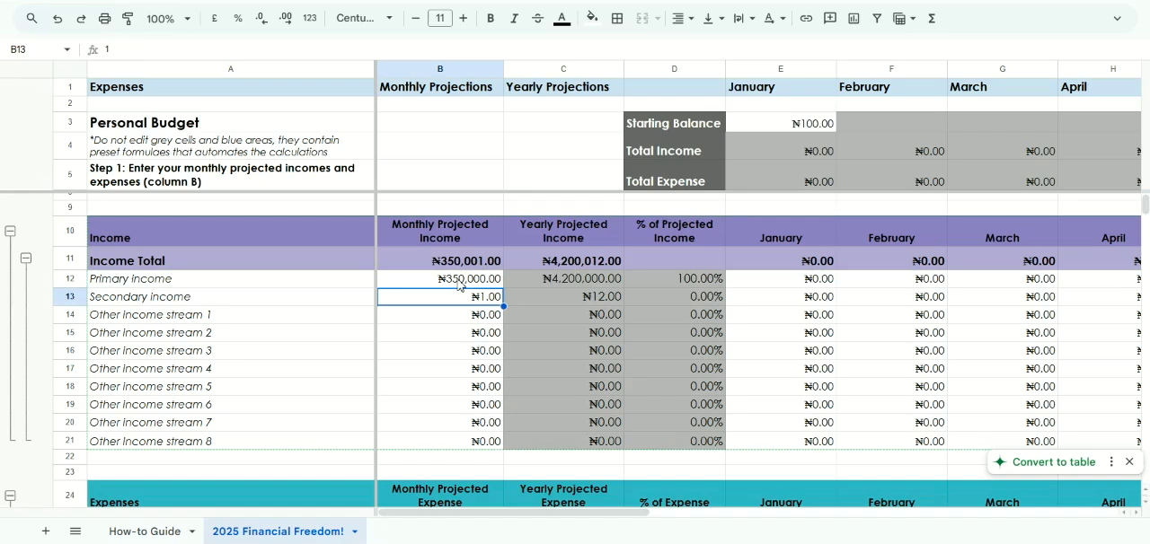
text(150000)
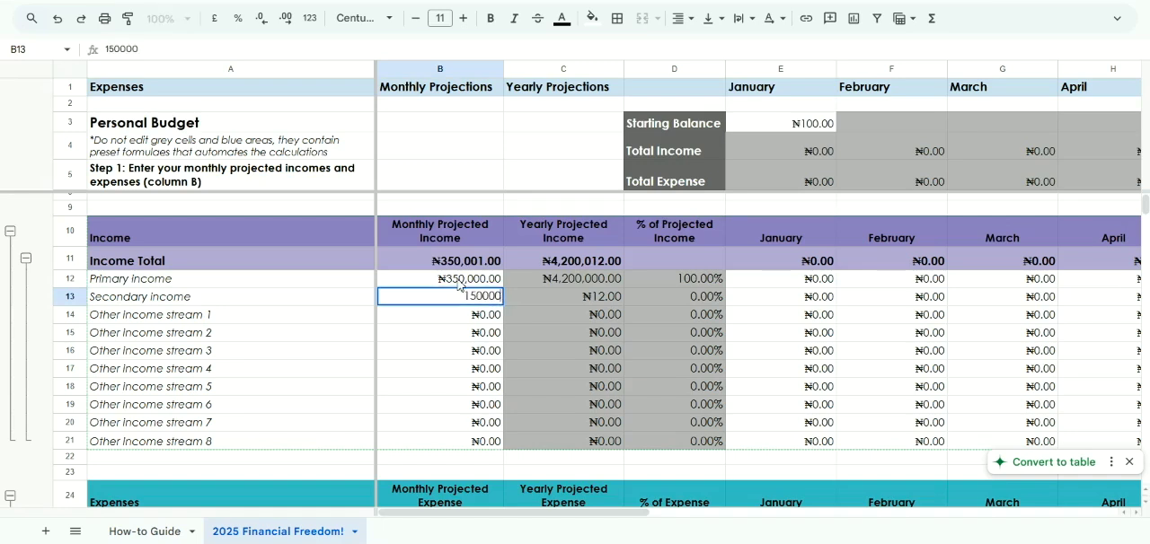
key(Return)
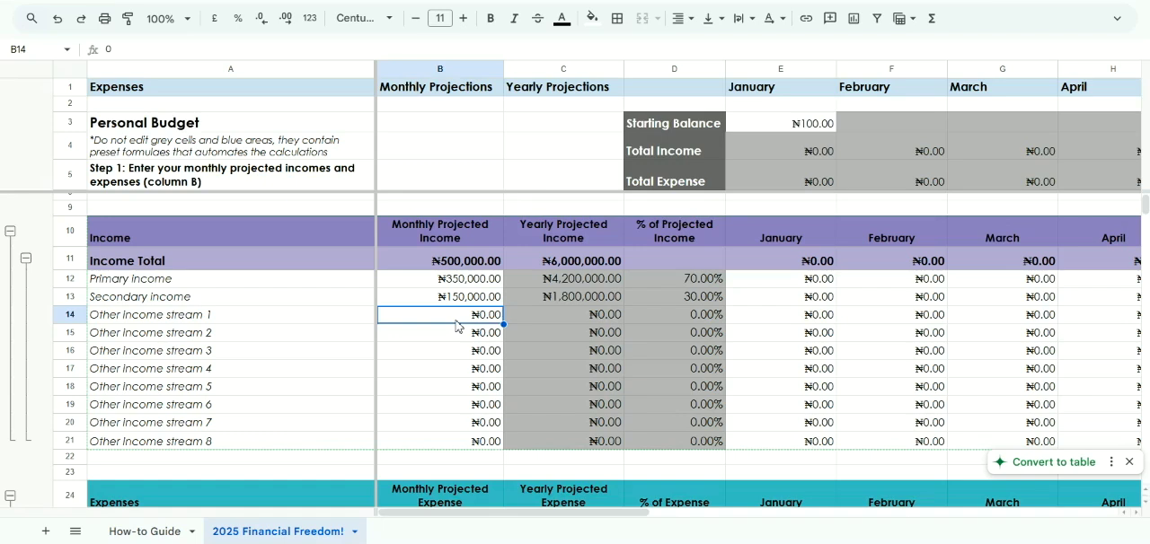
Rename the Other income stream 1 label in cell A14 as Content Creation Income
click(299, 302)
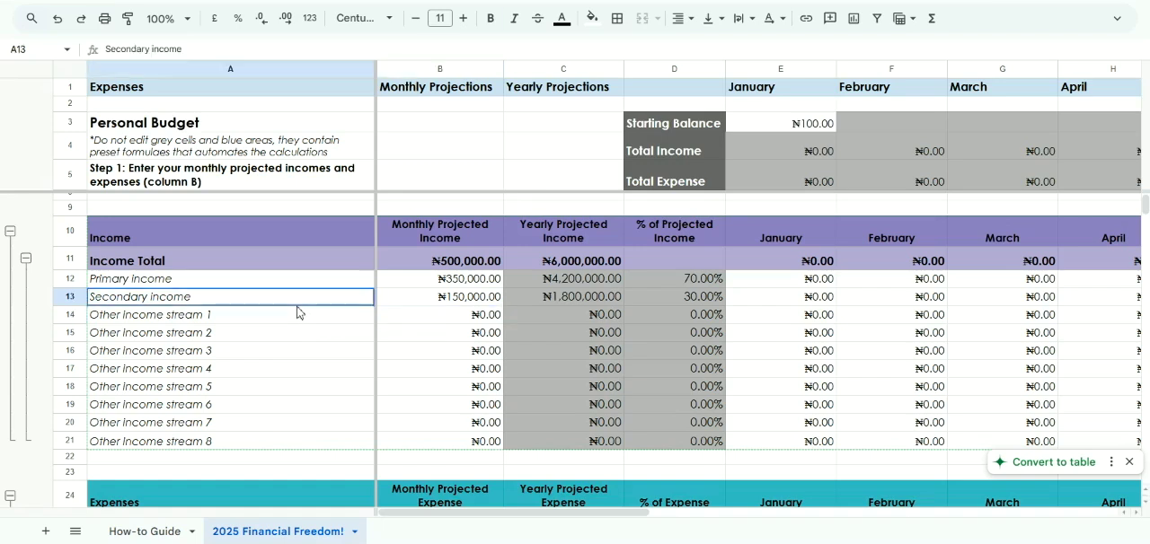
click(277, 321)
triple_click(278, 320)
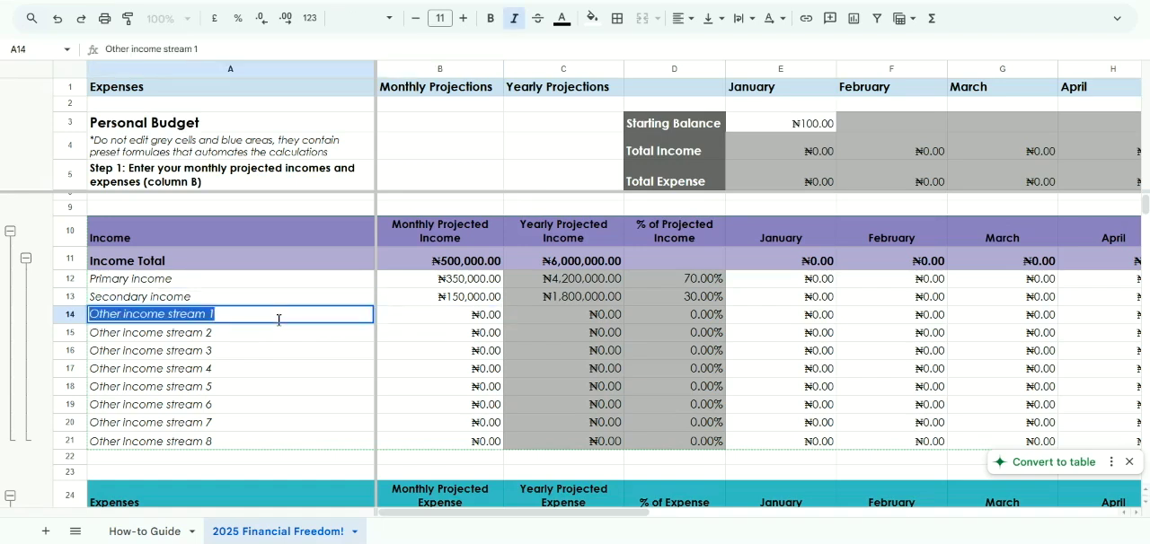
text(Content )
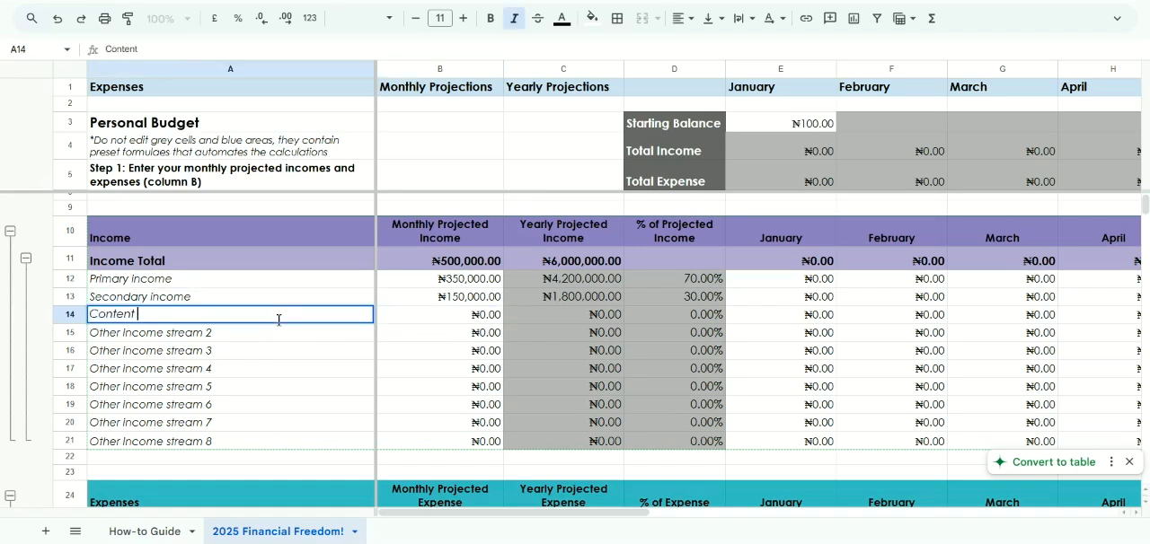
text(Creation Income)
key(Return)
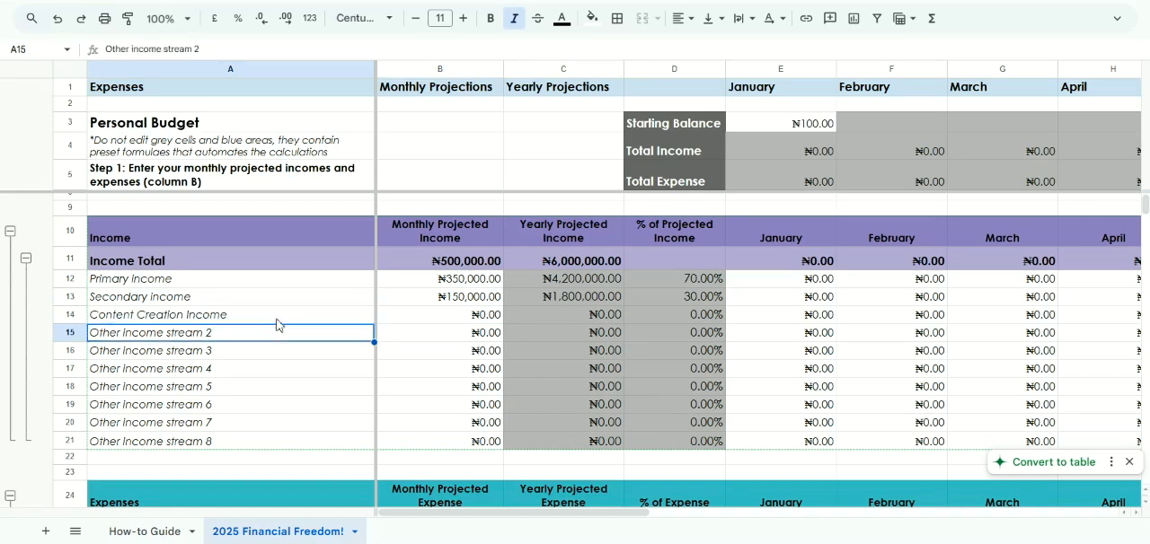
Set the monthly projected income for Content Creation Income to 50000 in cell B14
key(Up)
key(Right)
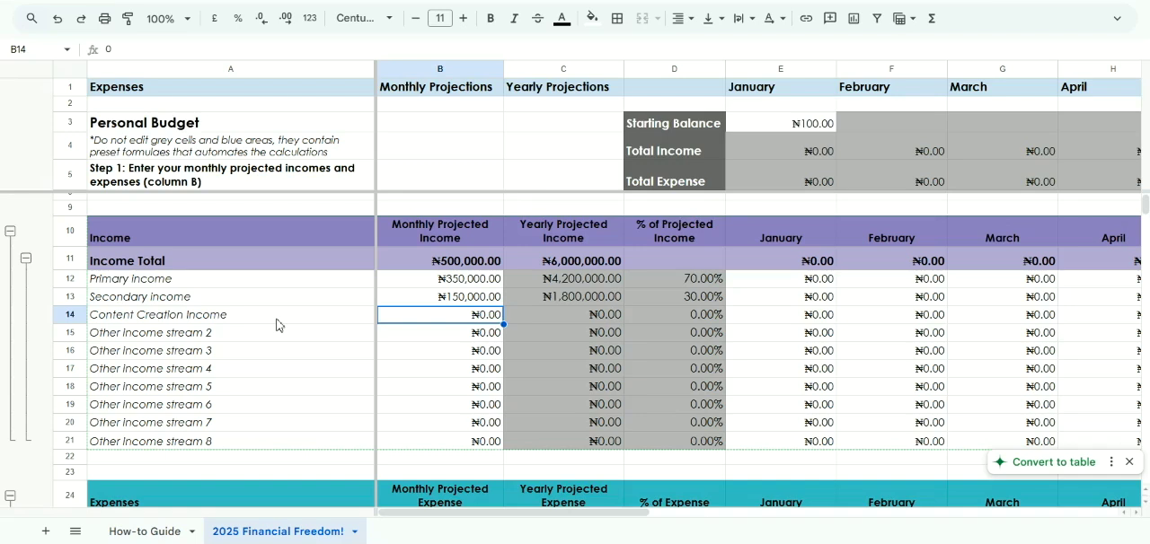
text(50000)
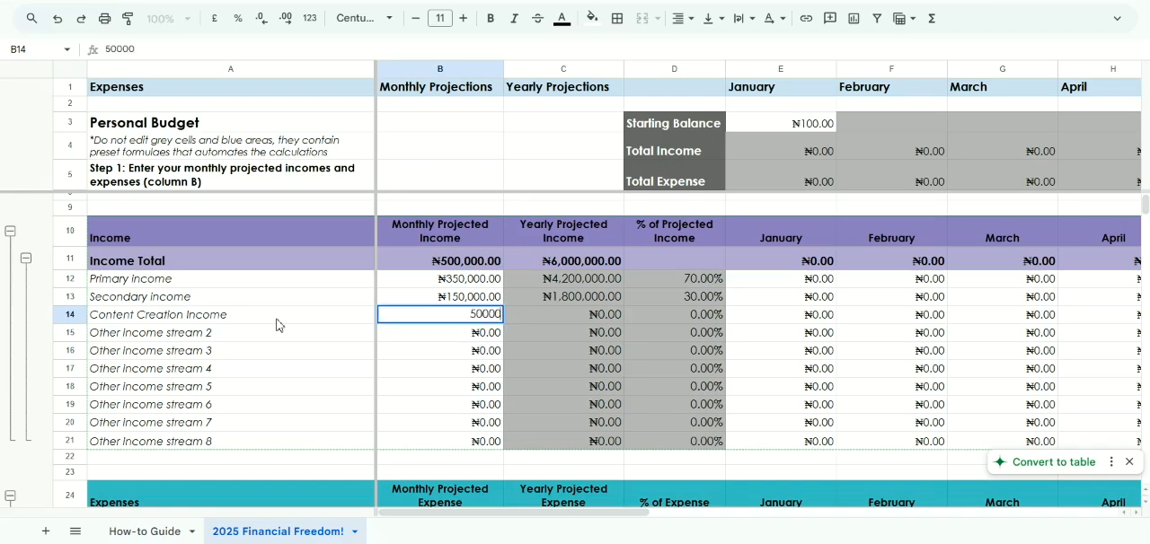
key(Return)
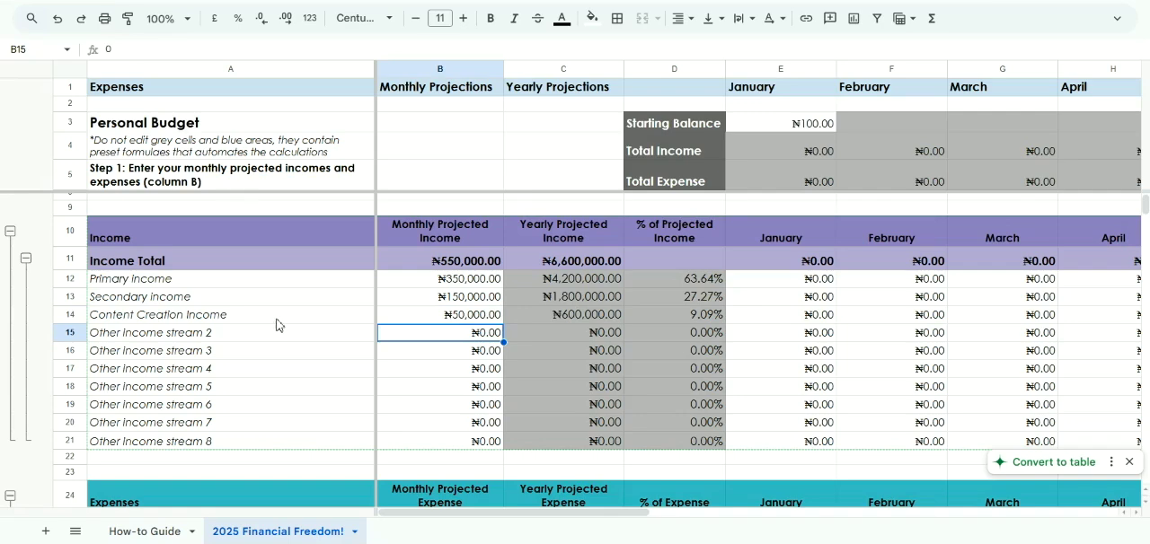
Compare the January income column with the monthly projected incomes in B12:B17
scroll(276, 325, right, 4)
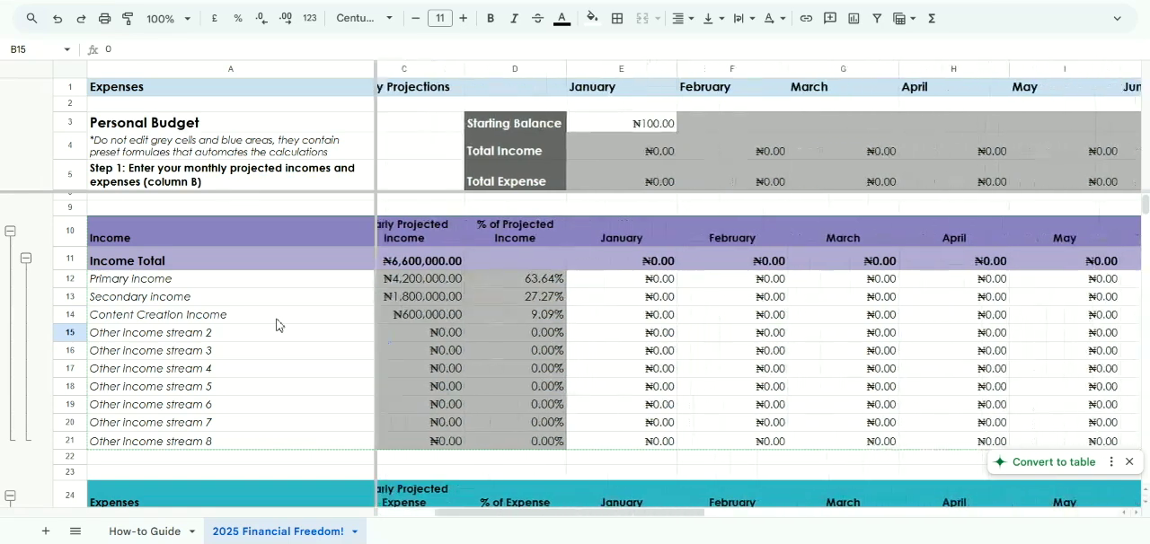
click(598, 284)
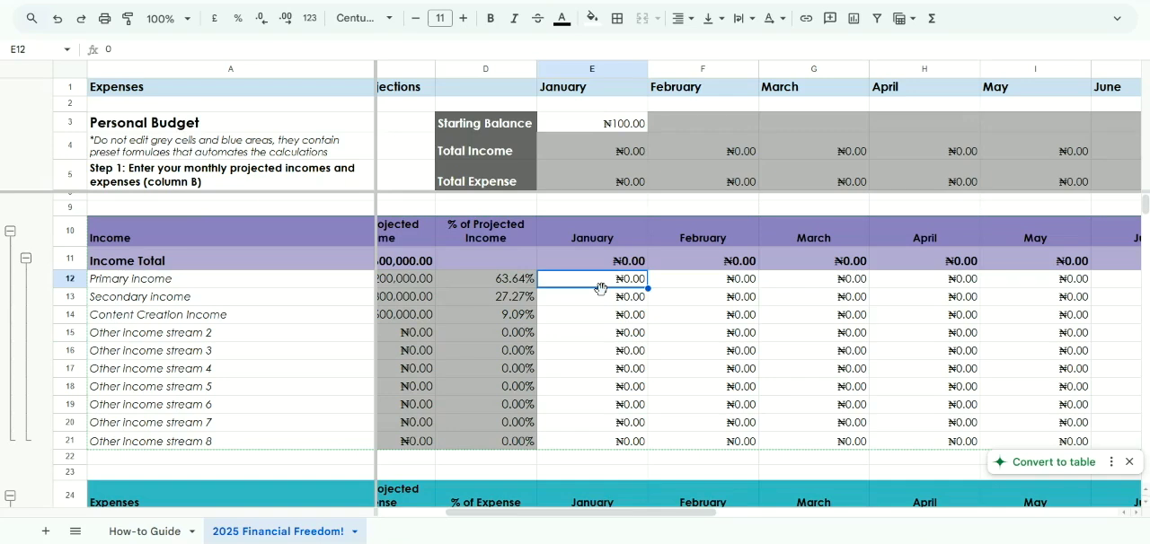
scroll(600, 287, right, 2)
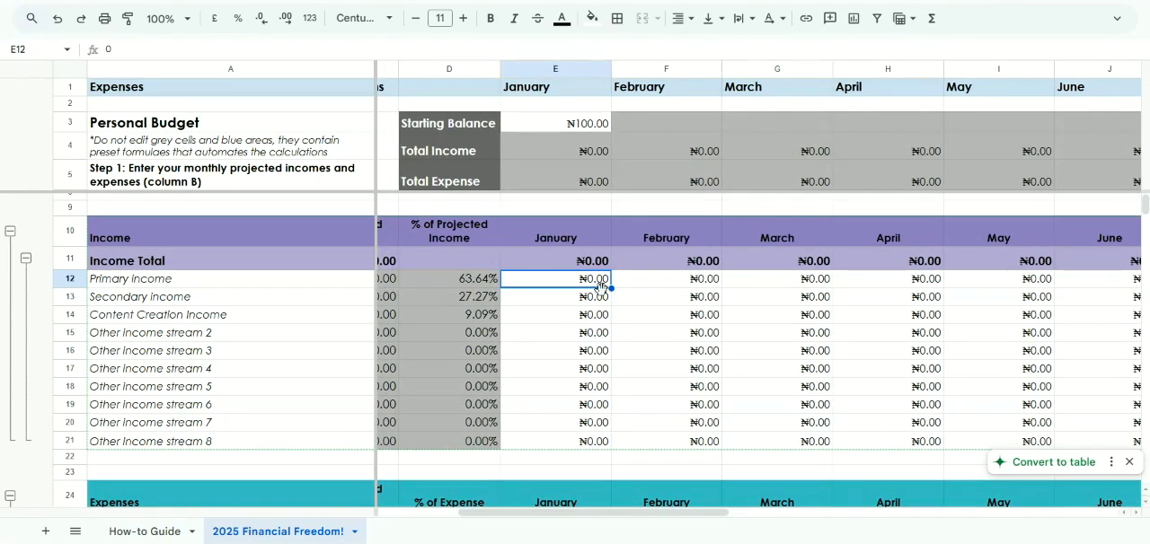
scroll(600, 285, left, 5)
drag(427, 280, 449, 369)
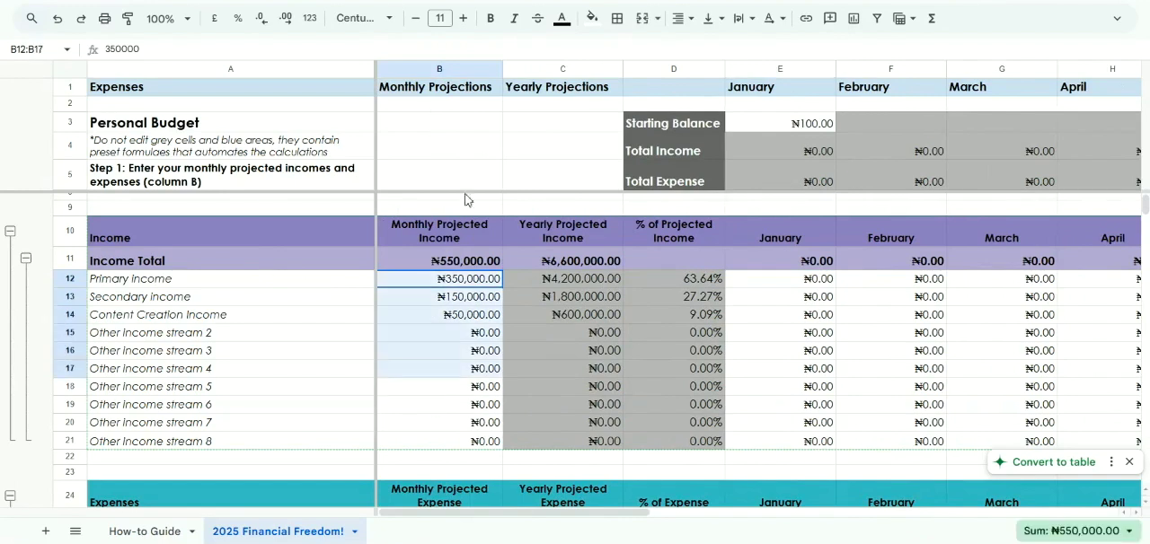
click(470, 316)
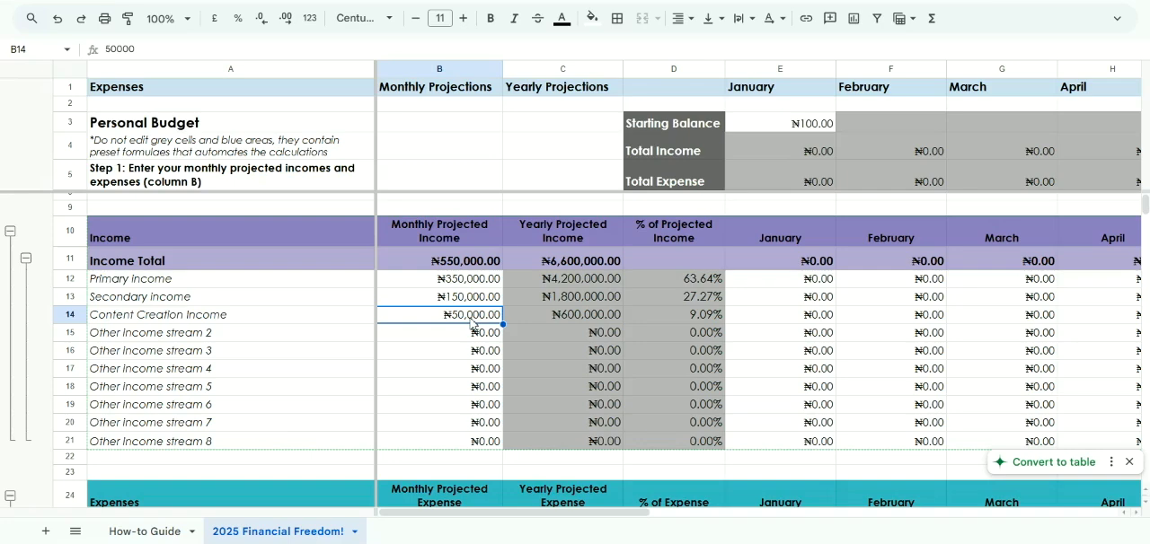
Enter 300000 as the actual January amount for Primary income in cell E12
scroll(471, 323, right, 5)
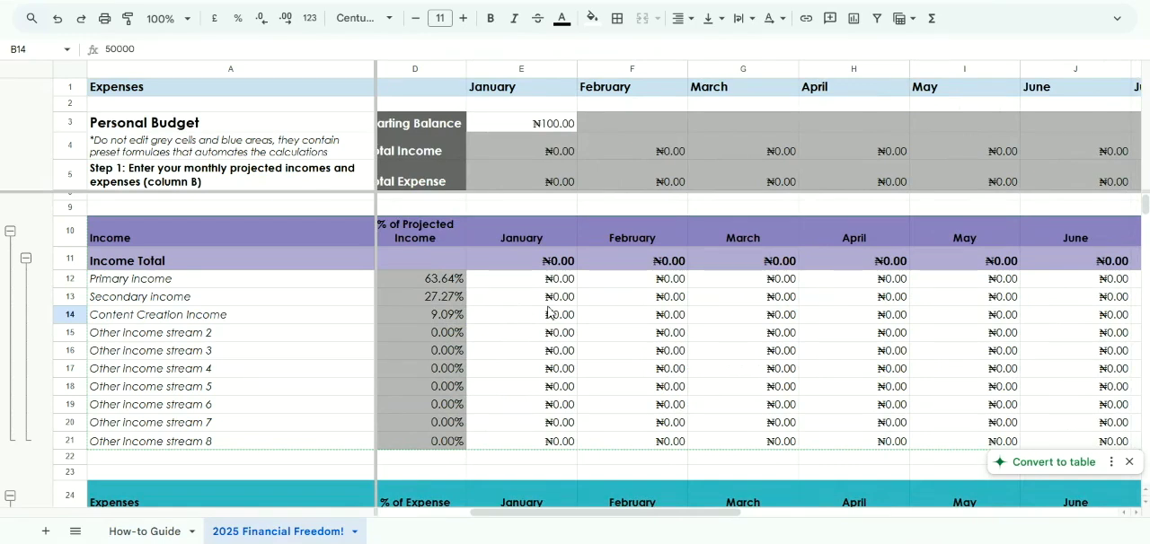
click(528, 287)
text(300)
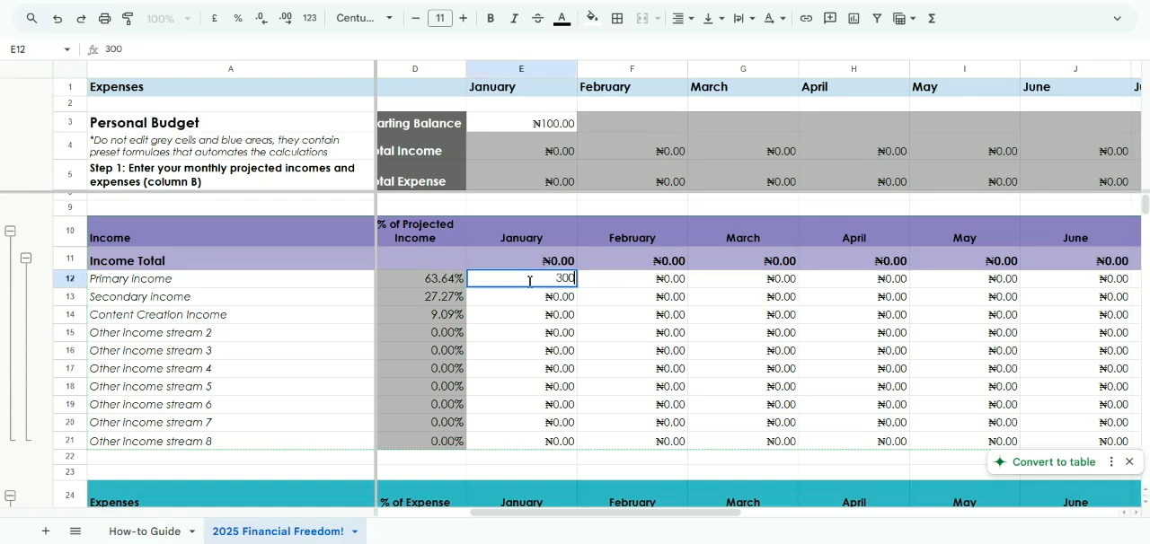
text(,00000)
key(Return)
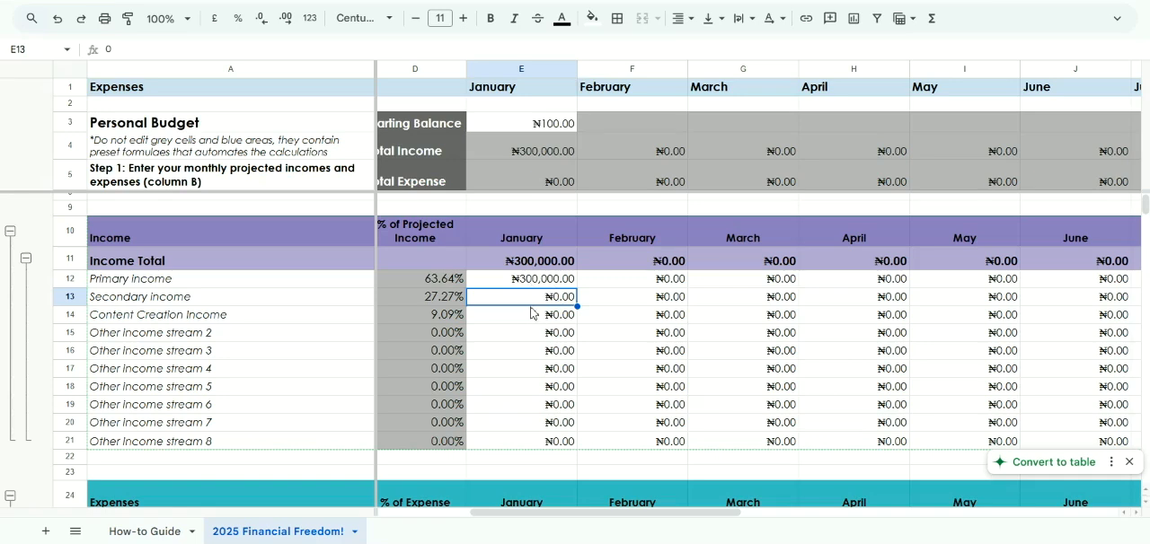
Enter the January amounts of 150000 for Secondary income and 15000 for Content Creation Income
text(150000)
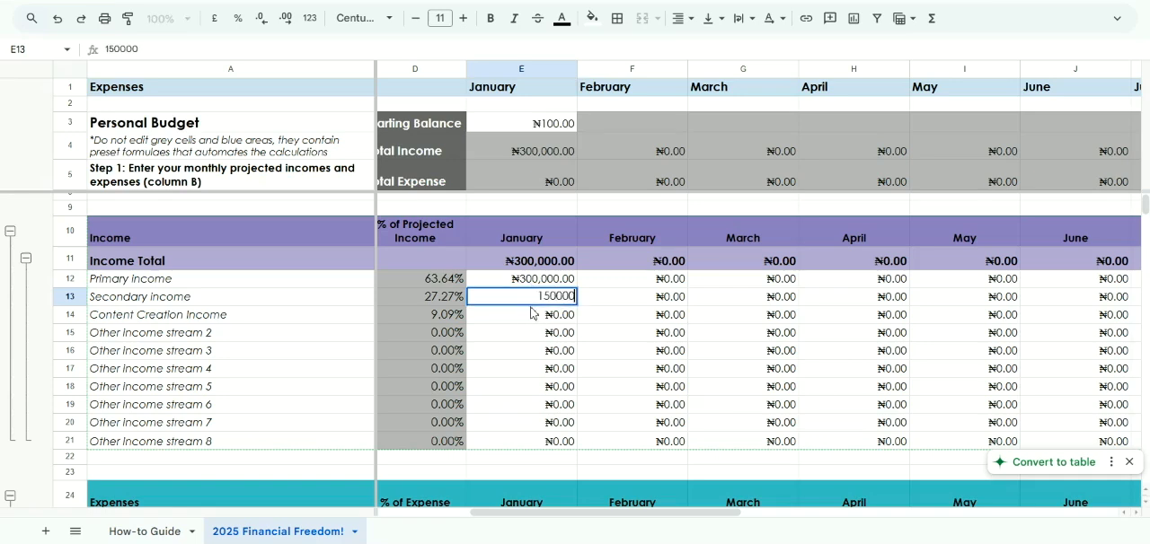
key(Return)
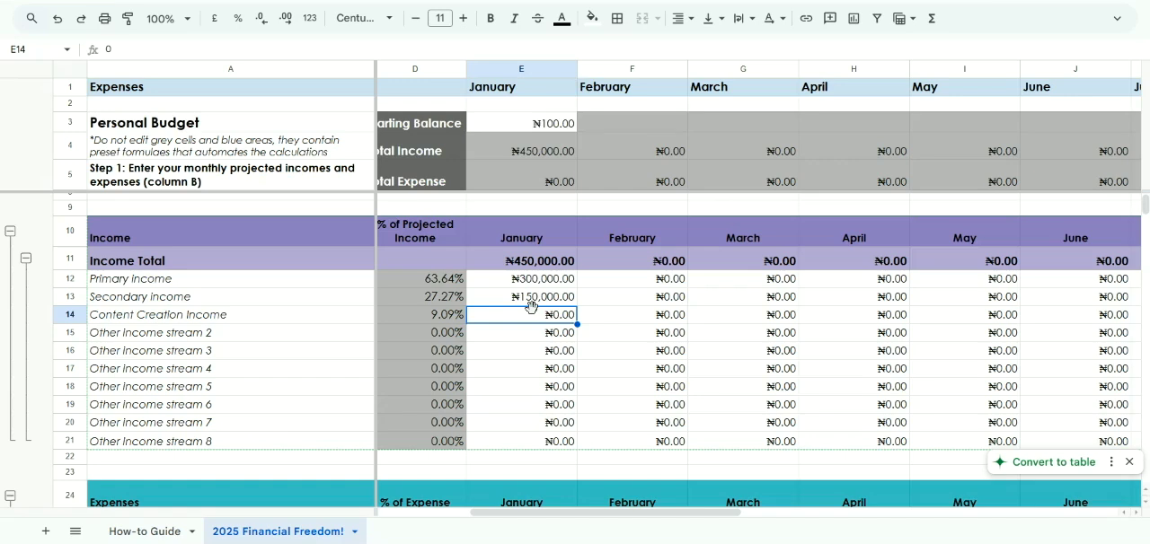
text(15000)
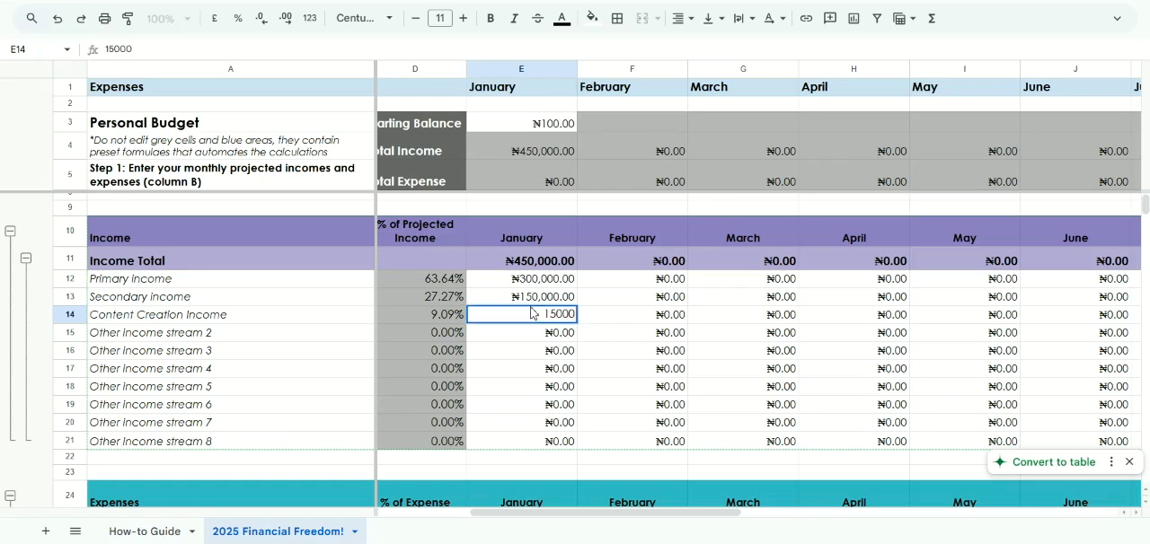
key(Return)
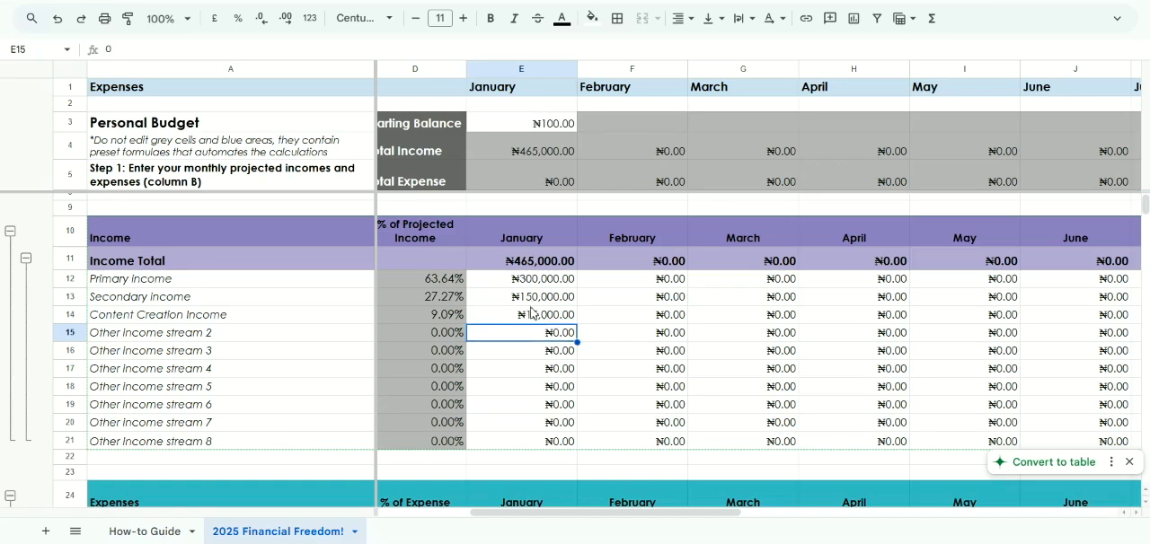
Look across the monthly income columns through December to the Yearly Actual Income, Deviation and % of Yearly Actual Income columns
scroll(530, 313, right, 3)
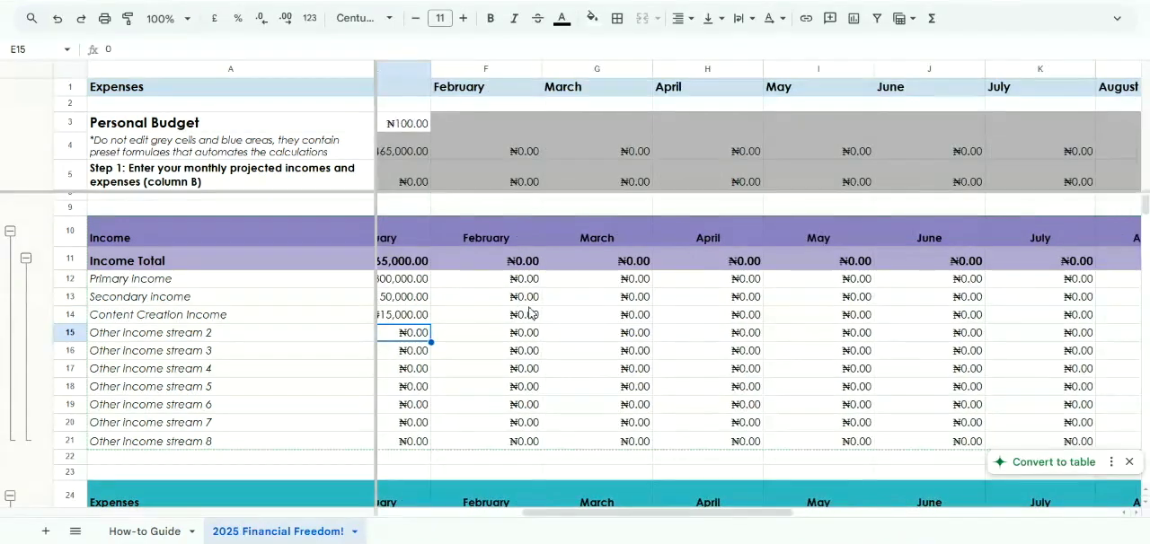
scroll(530, 313, right, 10)
scroll(530, 312, up, 1)
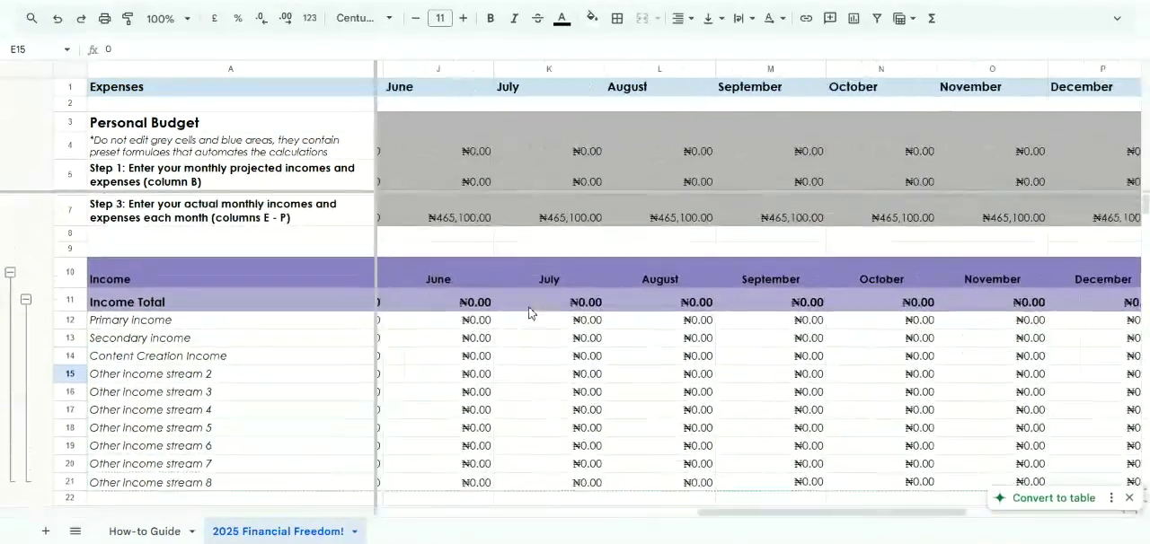
scroll(530, 312, down, 2)
scroll(530, 311, right, 4)
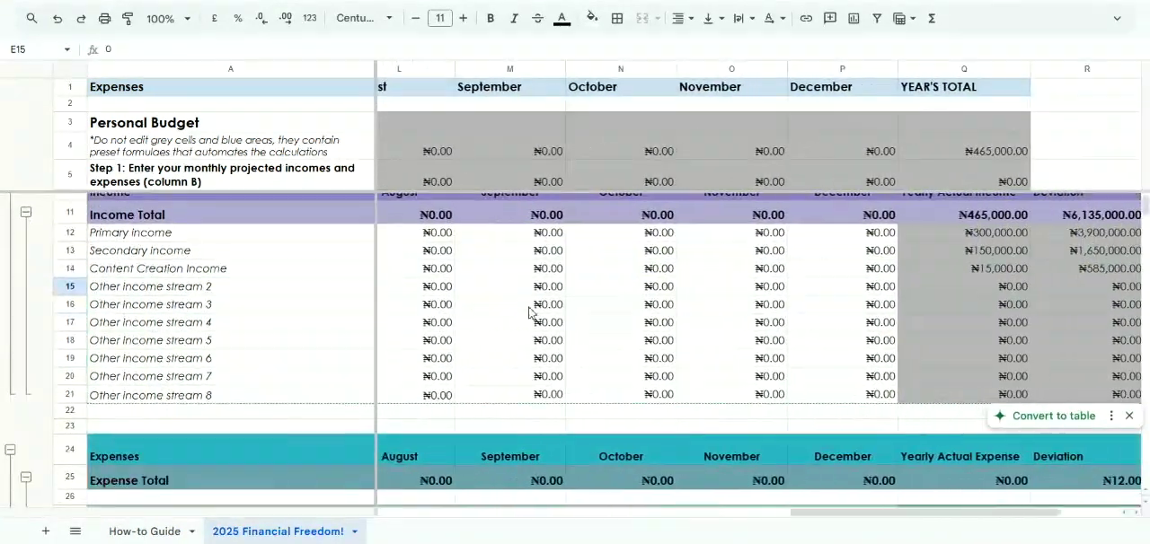
right_click(529, 309)
click(853, 255)
scroll(852, 255, up, 2)
scroll(852, 255, right, 2)
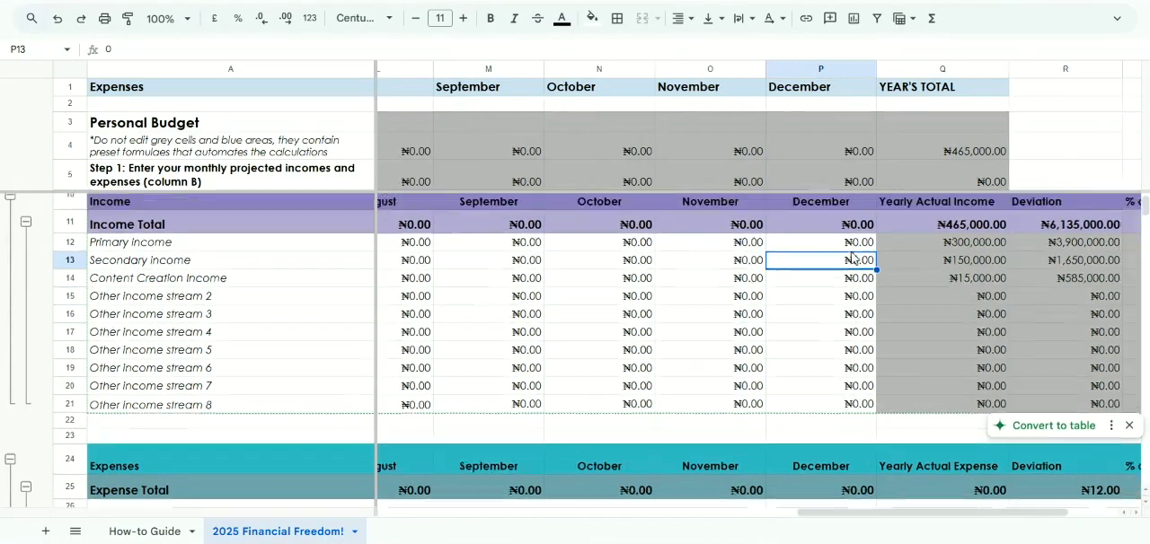
scroll(768, 292, right, 2)
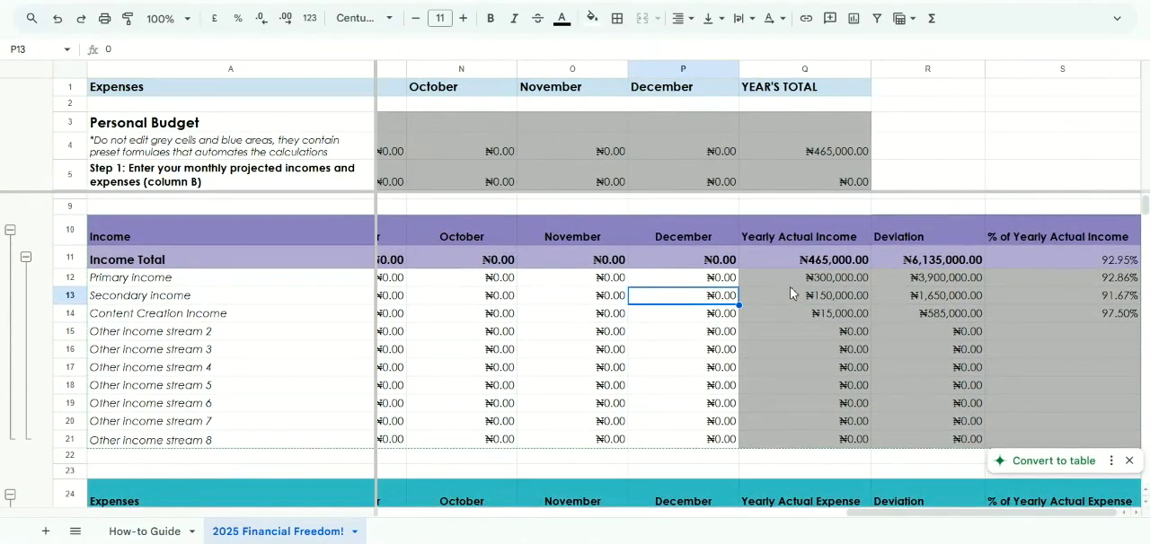
Inspect the Yearly Actual Income and Deviation formulas for Primary income in cells Q12 and R12
click(799, 281)
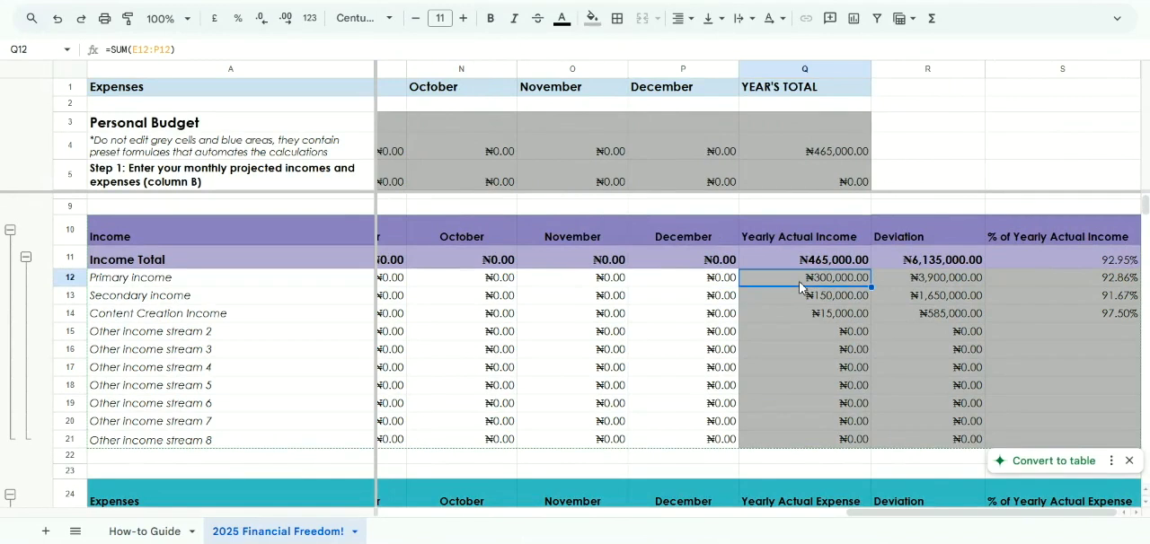
click(902, 281)
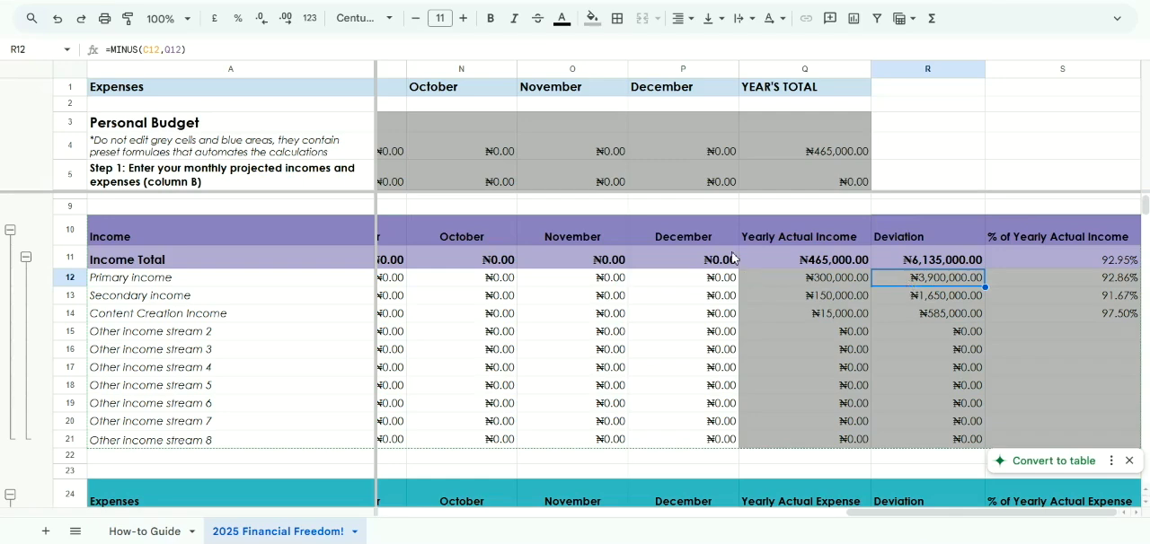
scroll(430, 310, left, 2)
scroll(431, 310, right, 2)
scroll(431, 310, down, 1)
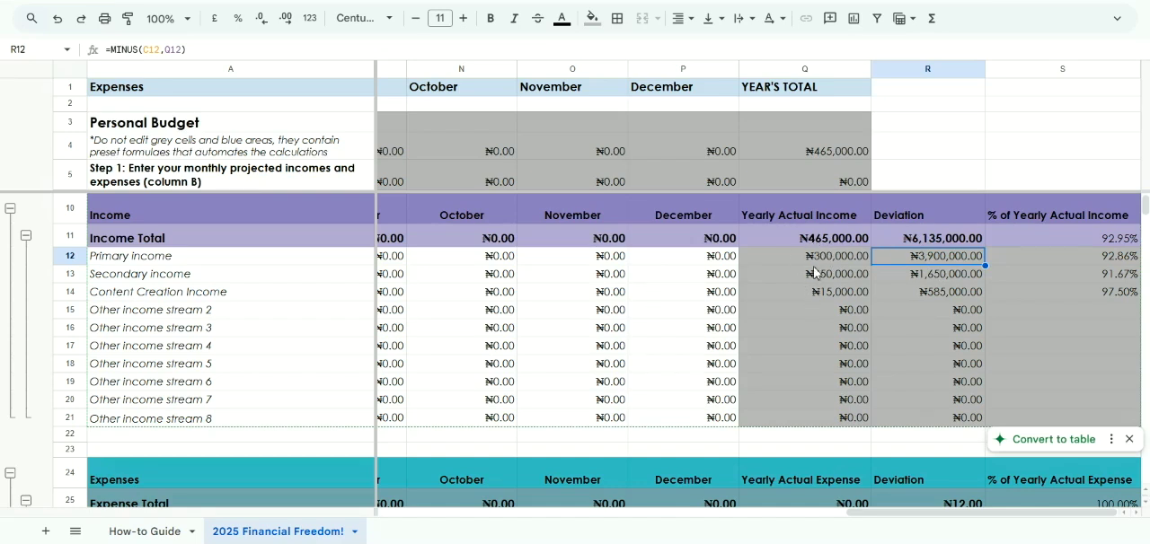
Examine the expense categories below the income section, from Loan/Debt through Miscellaneous, and their projection columns
scroll(656, 311, left, 15)
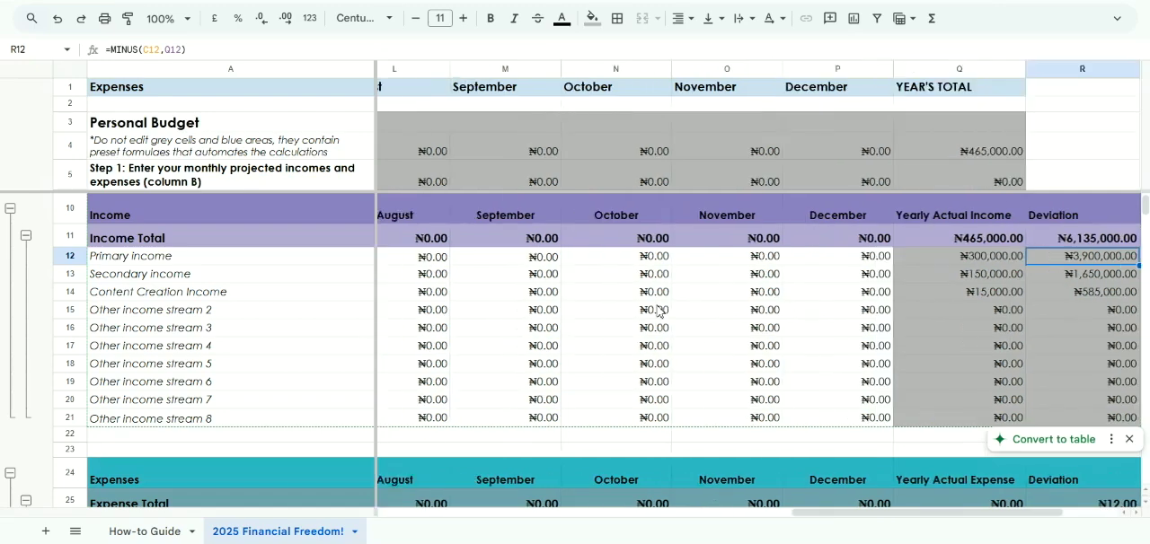
scroll(657, 311, down, 8)
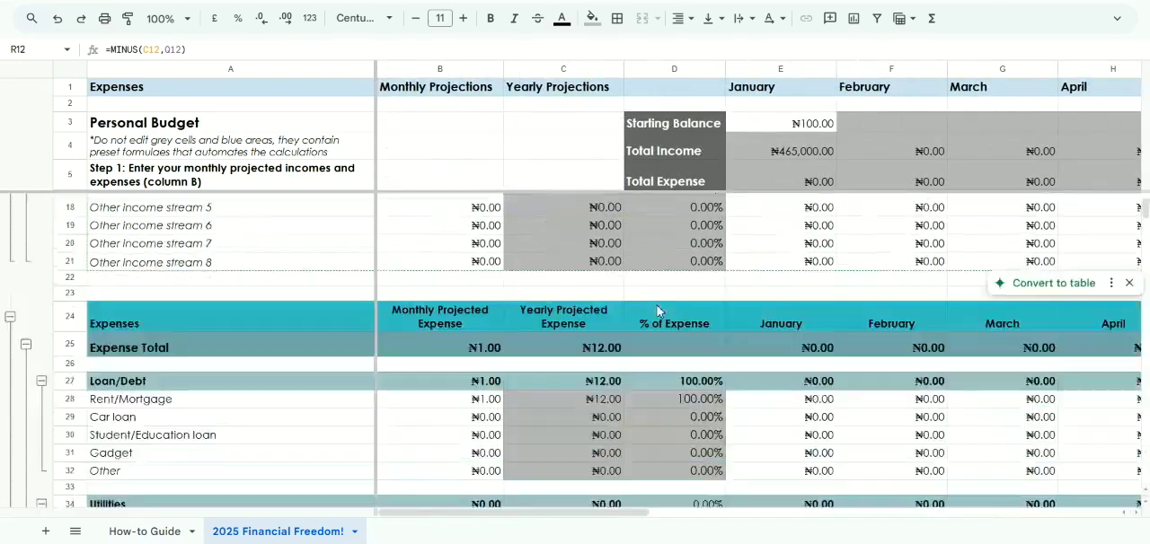
scroll(657, 311, down, 5)
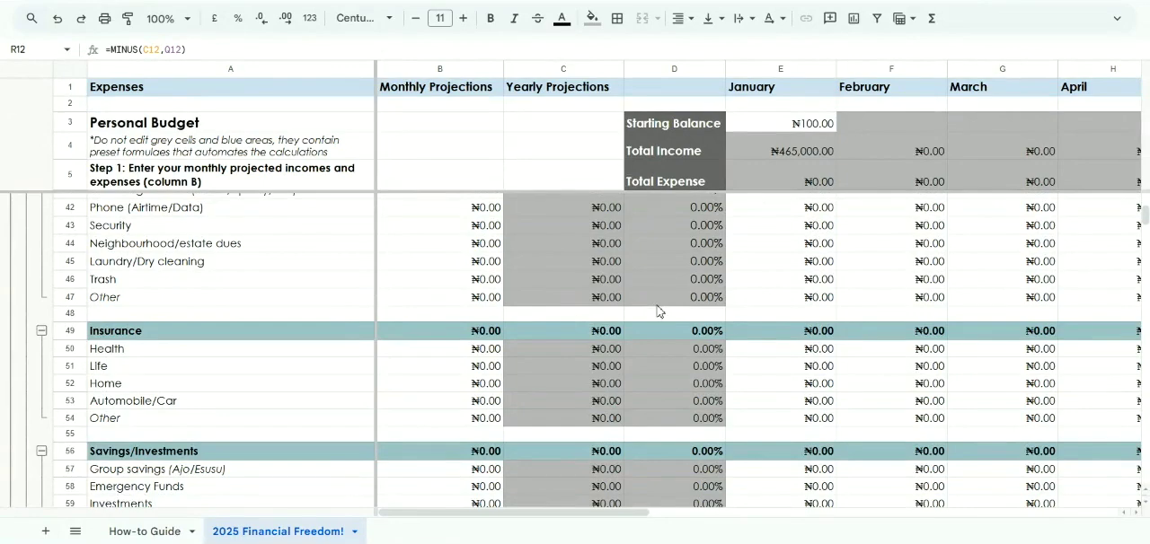
scroll(657, 311, down, 7)
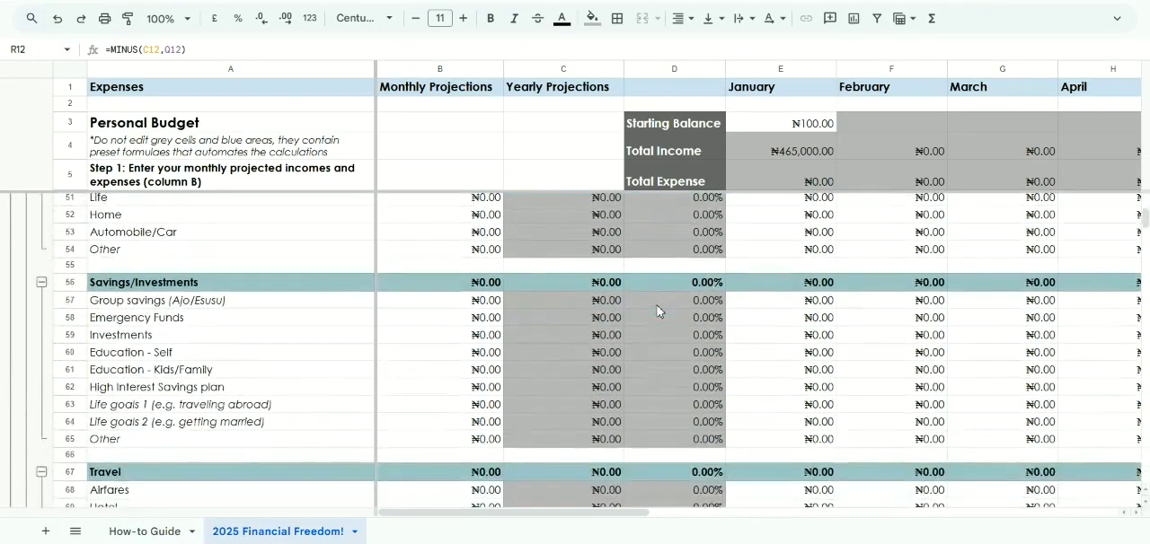
scroll(657, 312, down, 12)
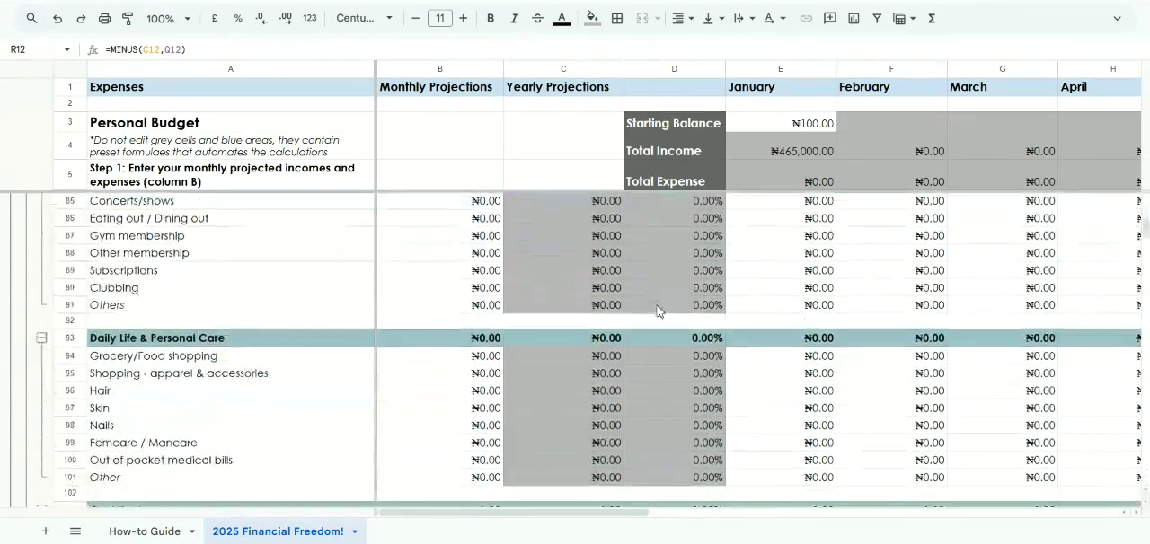
scroll(657, 312, down, 4)
scroll(657, 312, up, 8)
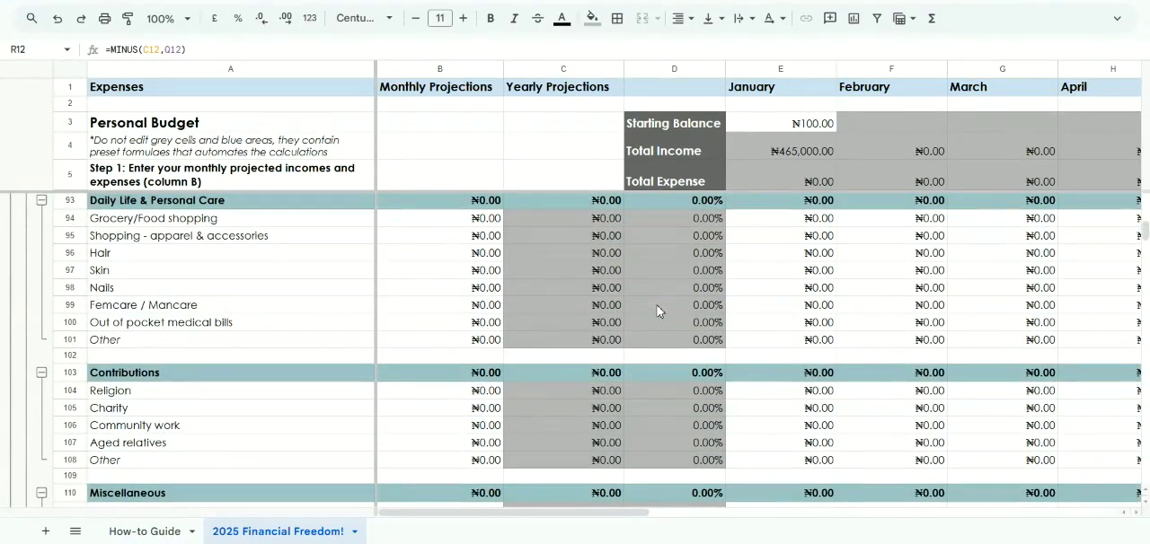
scroll(657, 311, up, 9)
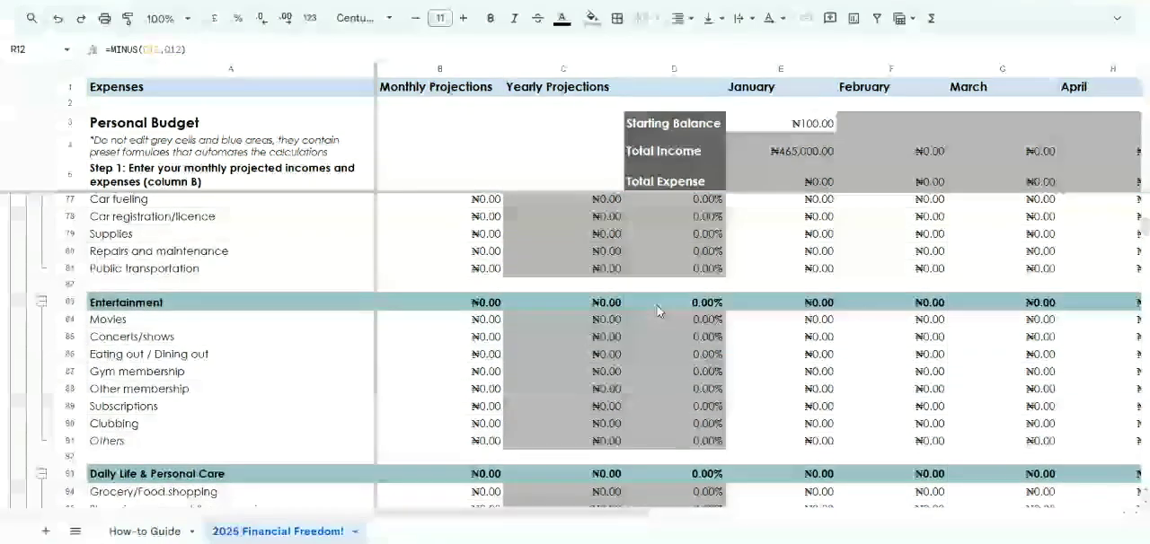
scroll(656, 312, up, 5)
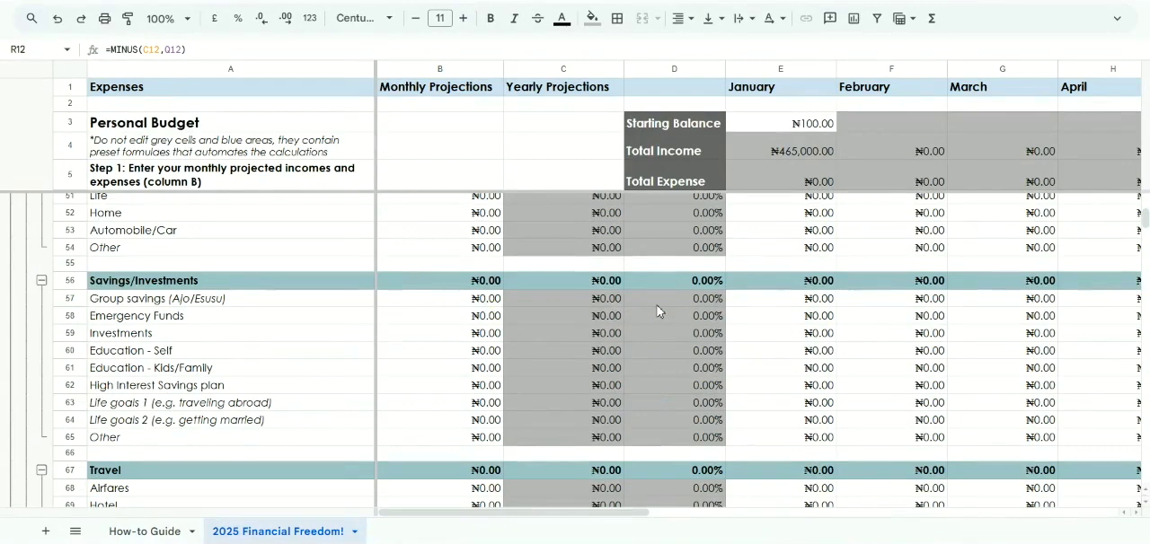
Set the Monthly Projections value for Rent/Mortgage in the Loan/Debt category to 42000
scroll(657, 312, up, 5)
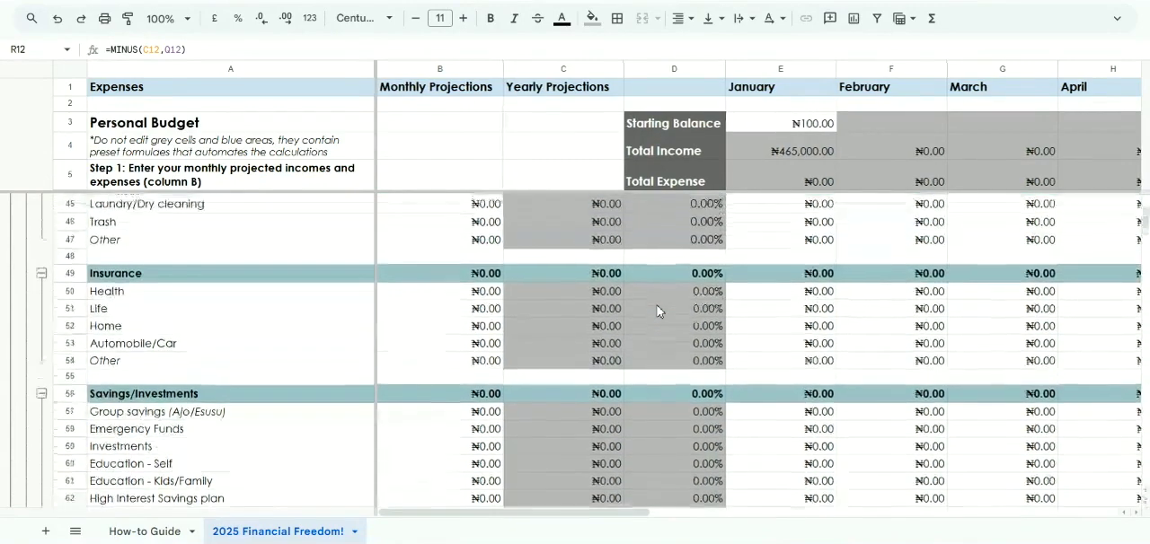
scroll(656, 311, up, 6)
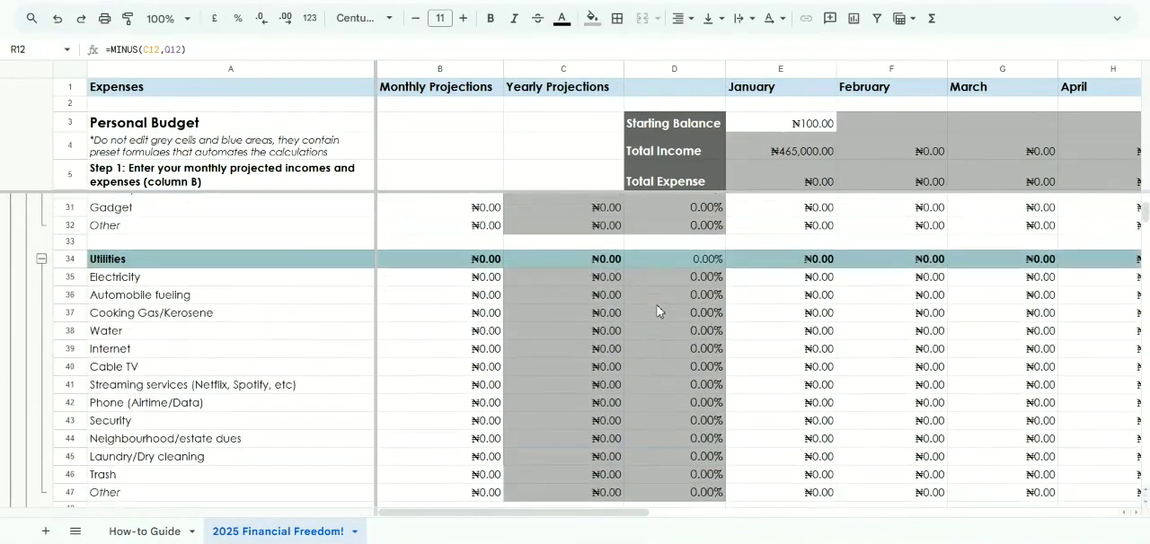
scroll(657, 311, down, 2)
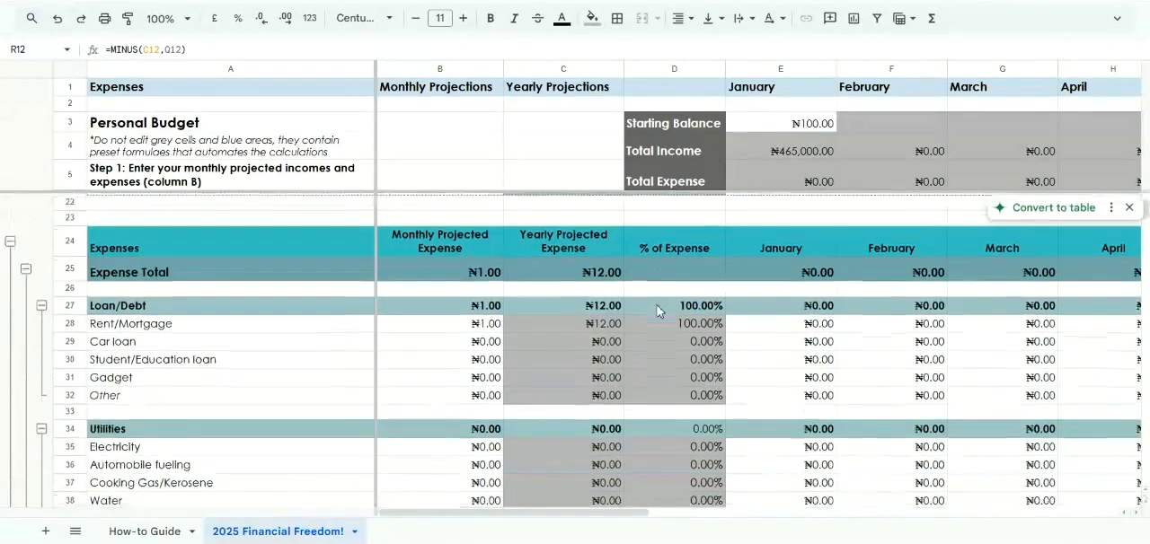
scroll(656, 312, down, 1)
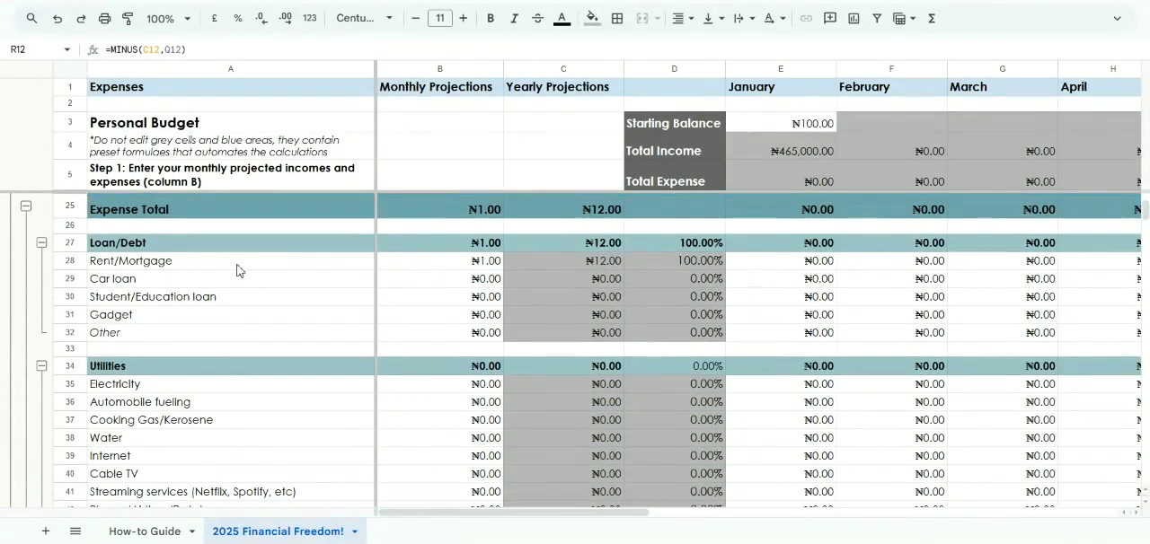
click(238, 265)
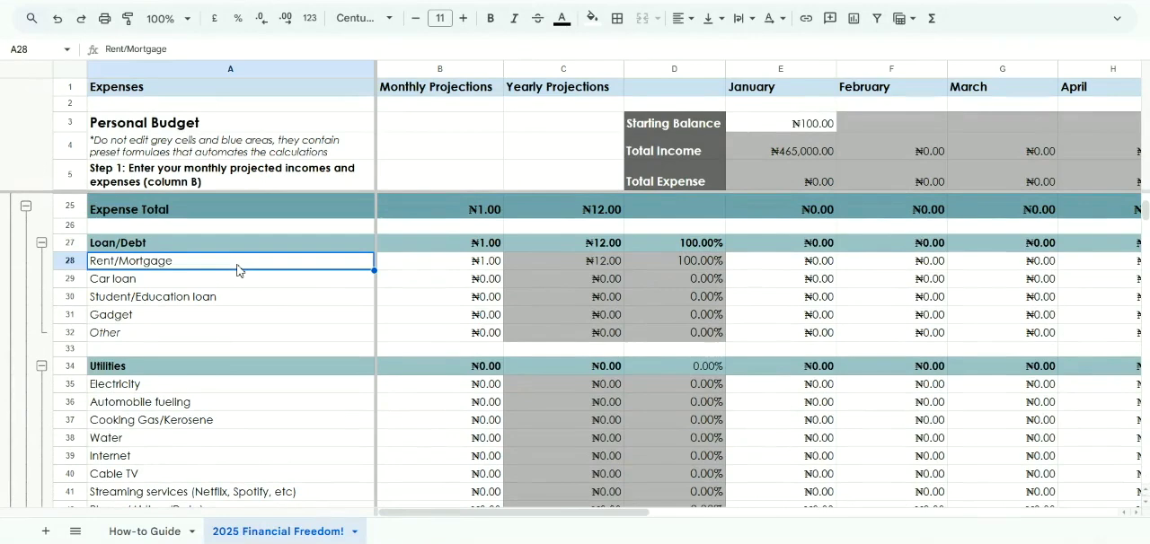
scroll(391, 298, down, 1)
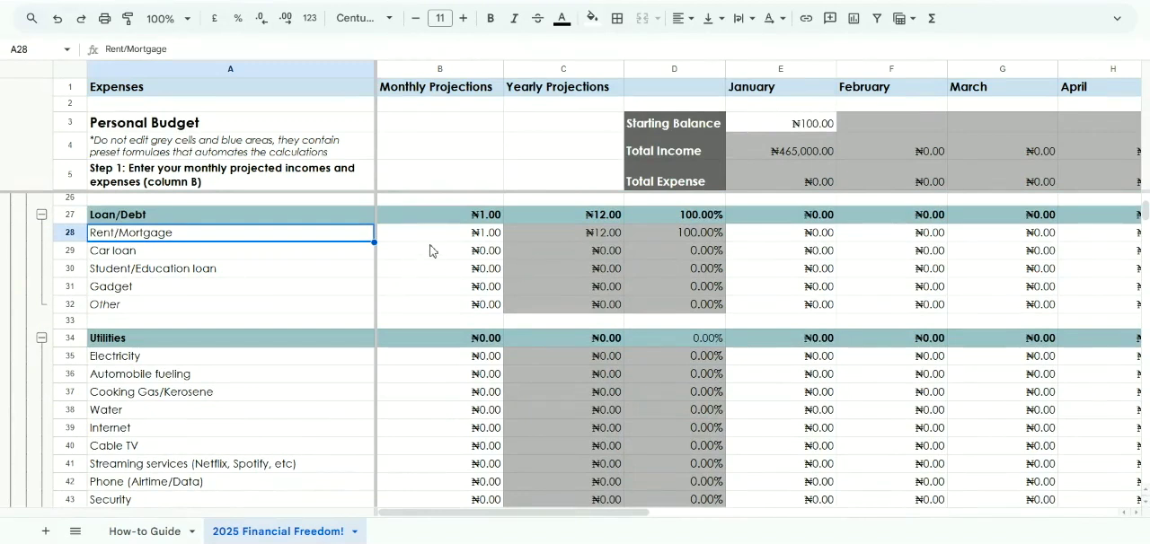
click(429, 250)
click(419, 241)
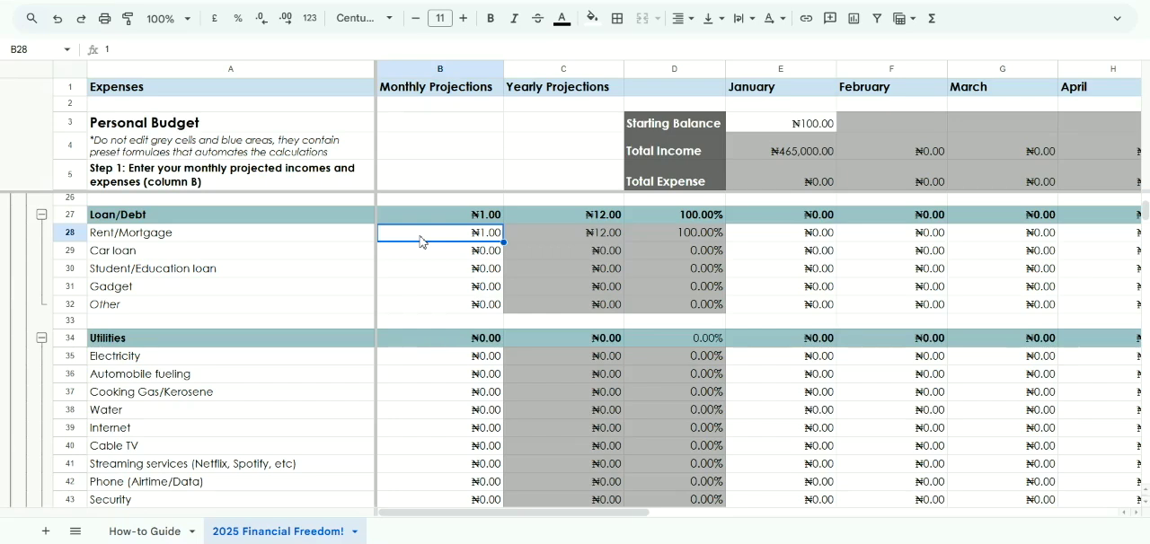
text(42000)
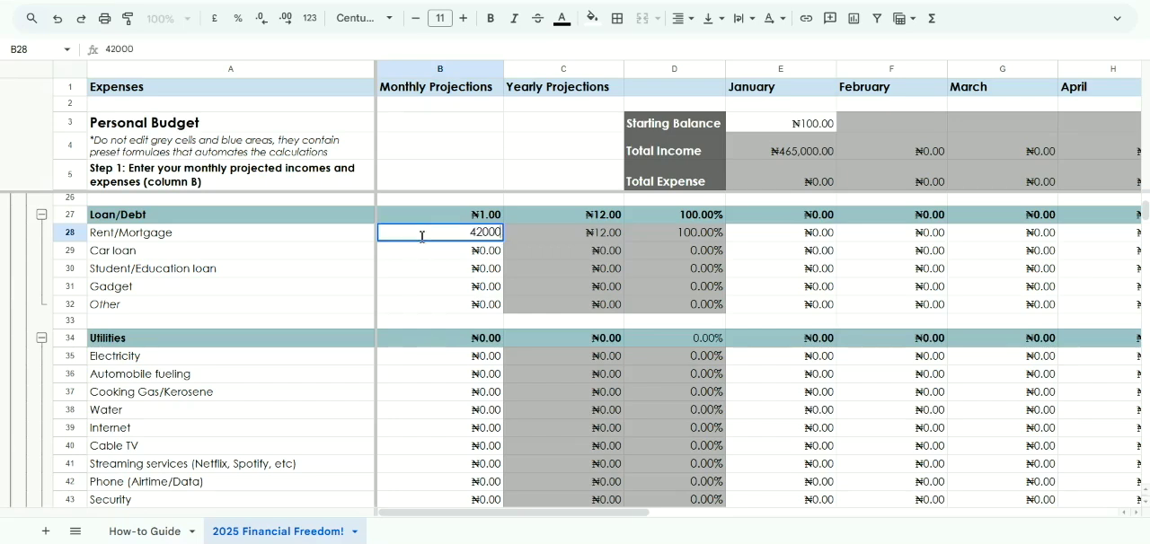
key(Return)
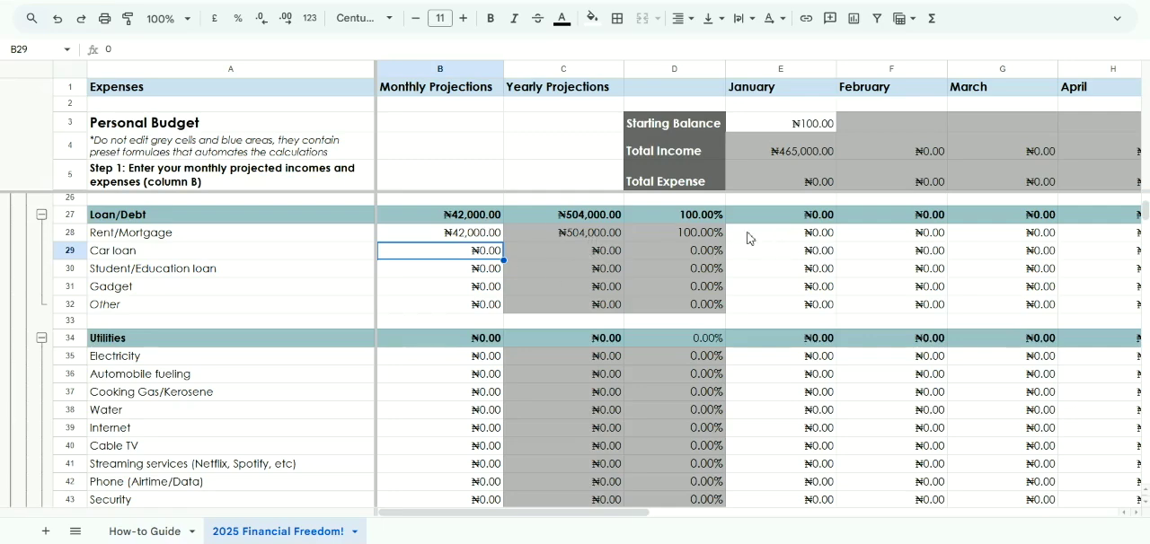
Enter the January expenses of 30000 for Rent/Mortgage and 50000 for Car loan
scroll(746, 236, right, 4)
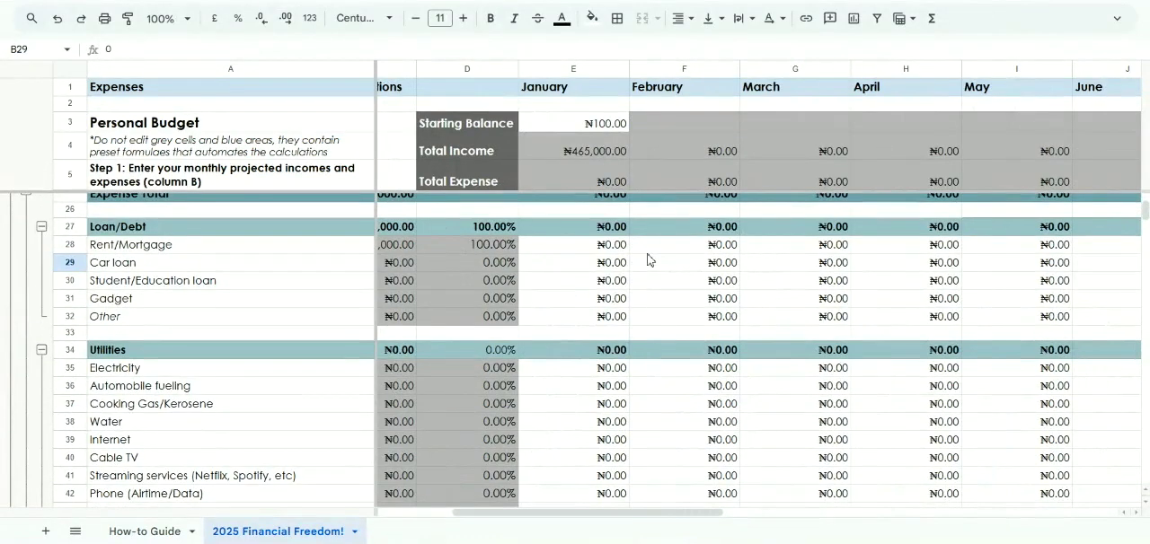
click(573, 251)
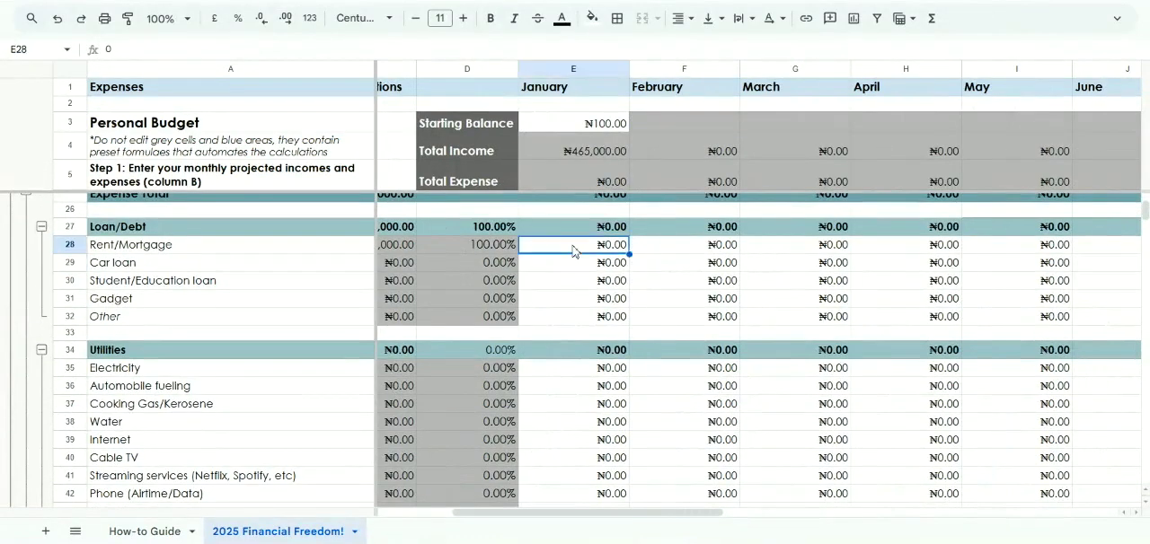
text(30000)
key(Return)
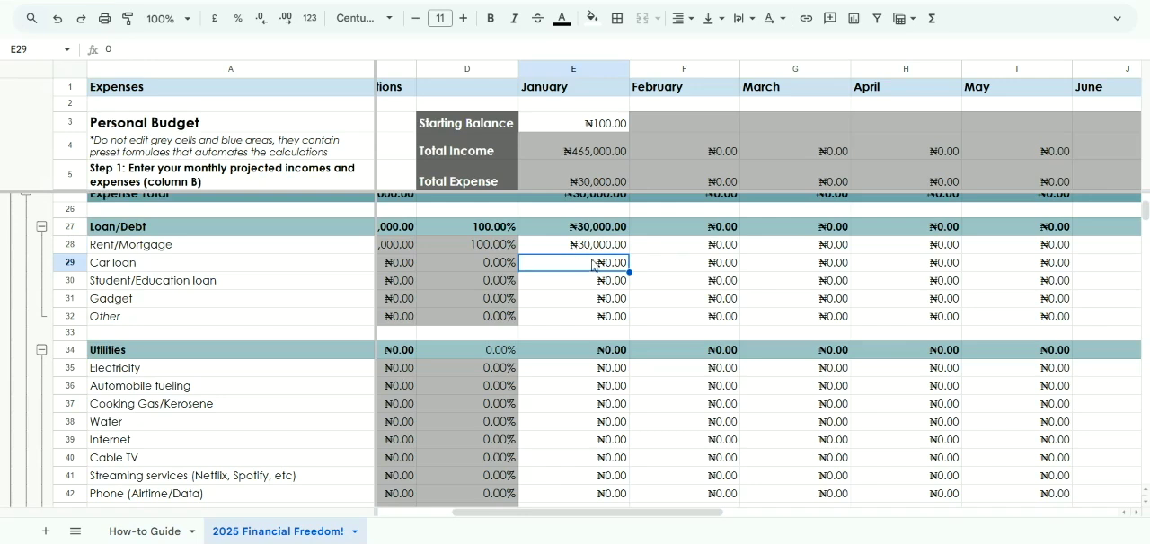
text(50000)
key(Return)
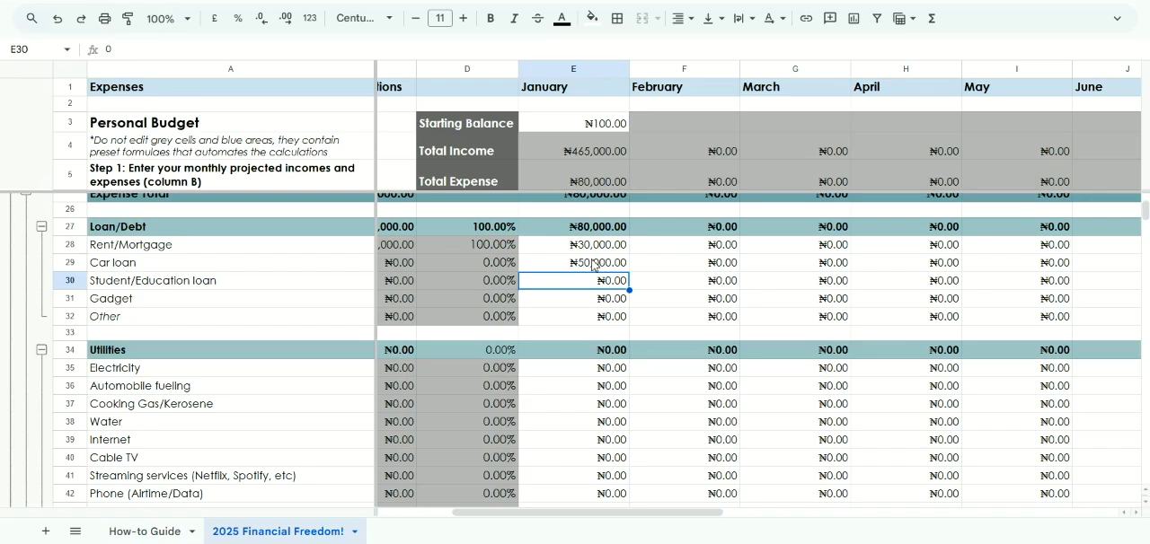
Review the Loan/Debt rows, comparing their monthly and yearly projections with the January amounts
click(260, 310)
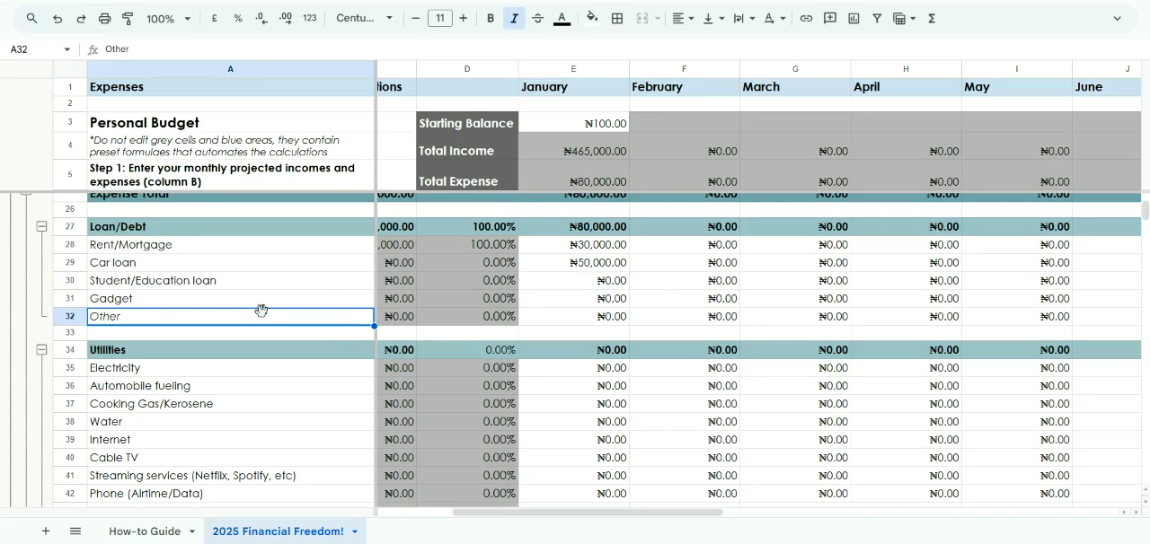
scroll(579, 292, left, 3)
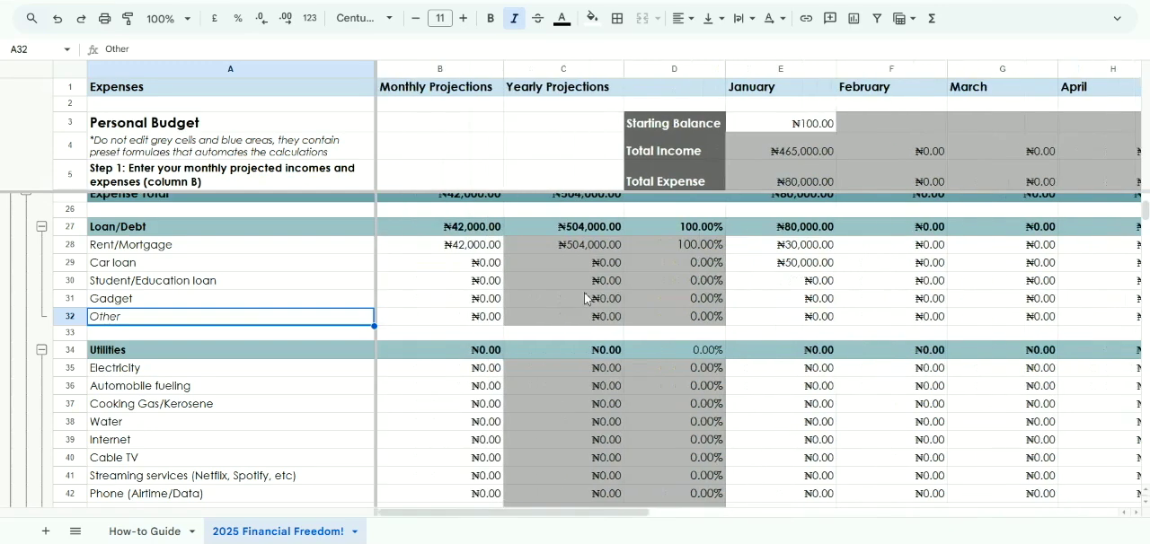
scroll(477, 308, up, 1)
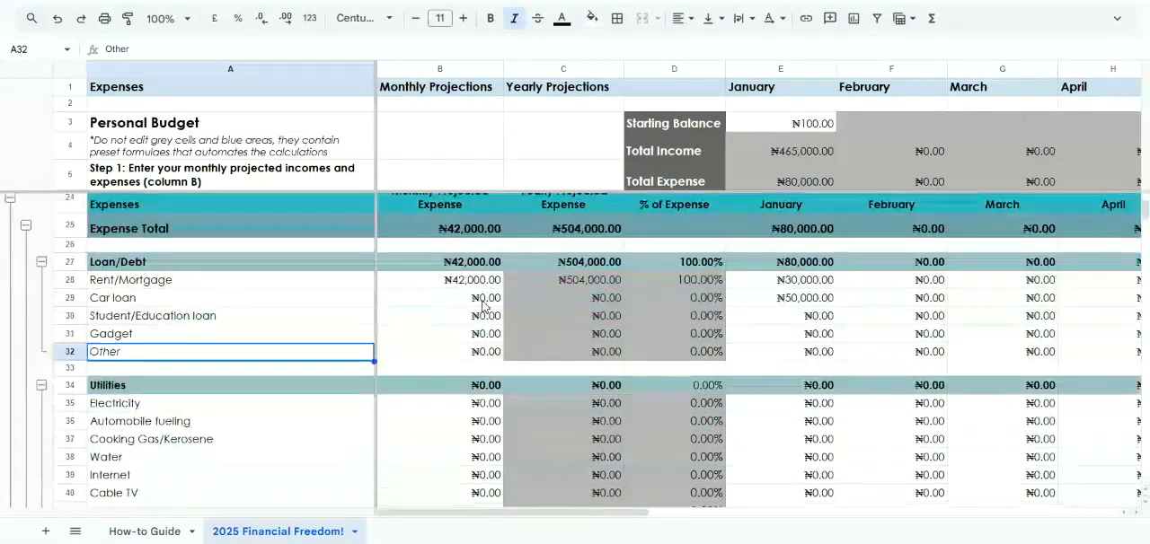
click(475, 328)
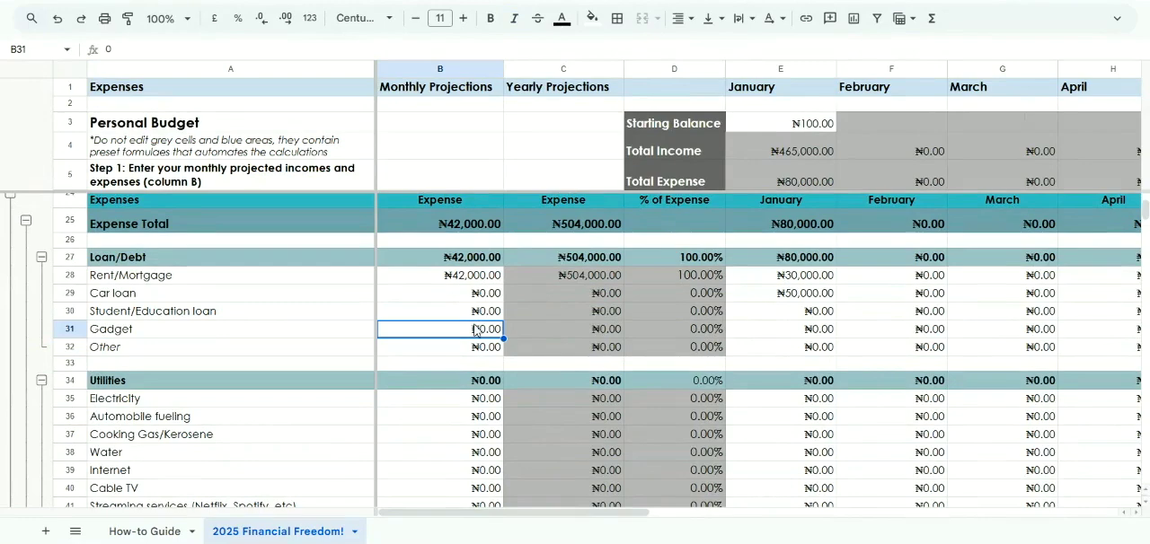
scroll(473, 329, right, 5)
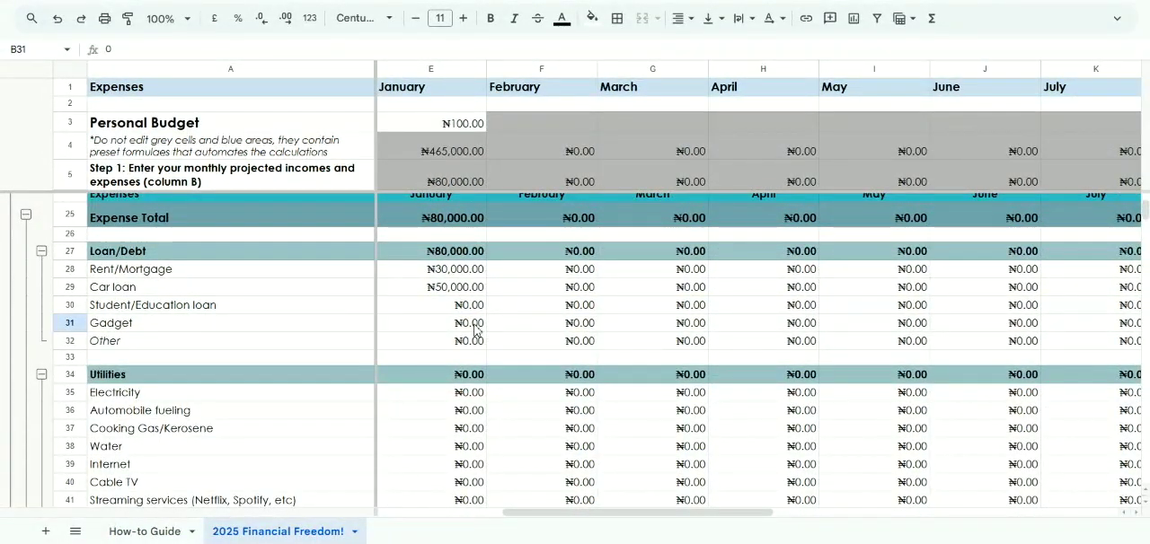
scroll(474, 328, left, 5)
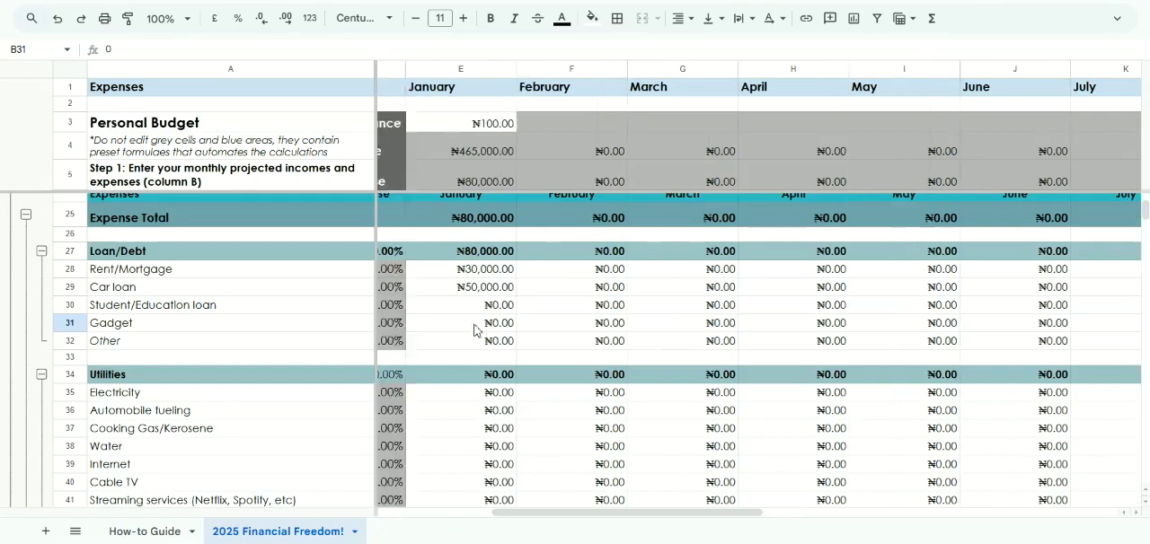
scroll(474, 328, down, 3)
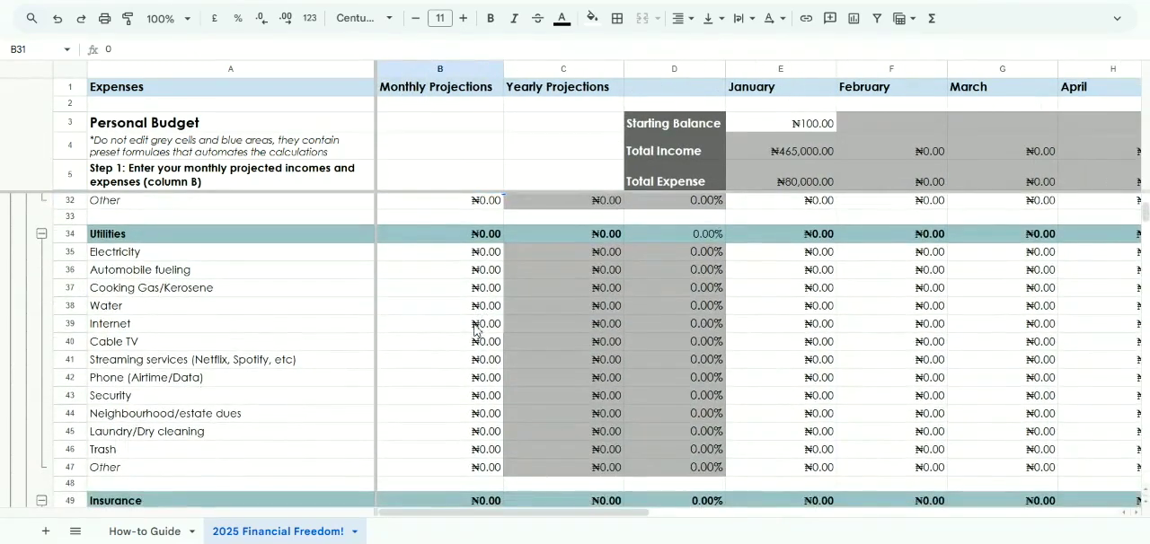
Enter 200000 as the monthly projection for Electricity in the Utilities category
click(454, 260)
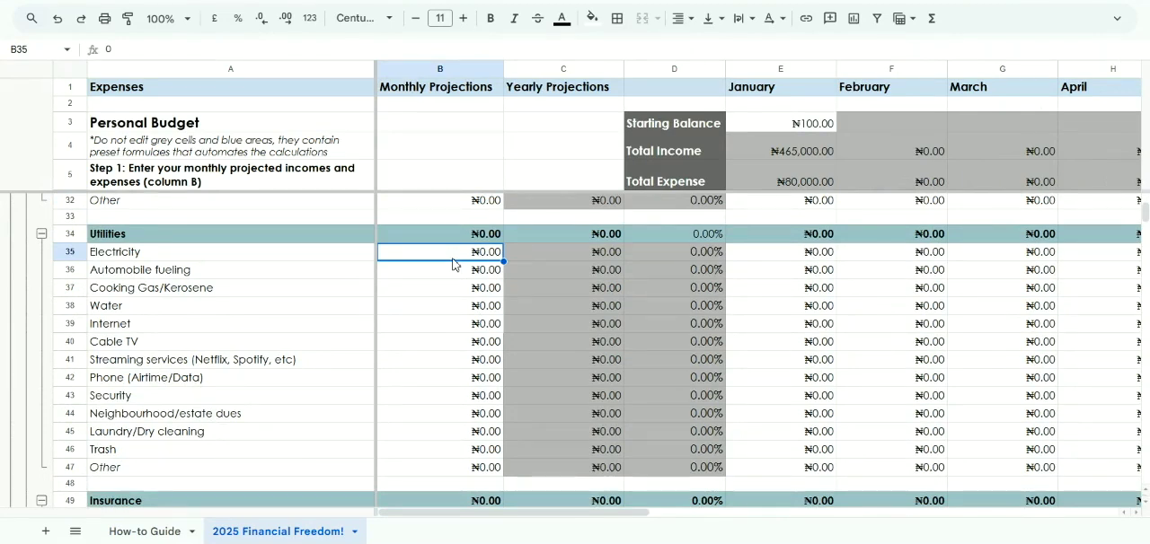
text(200000)
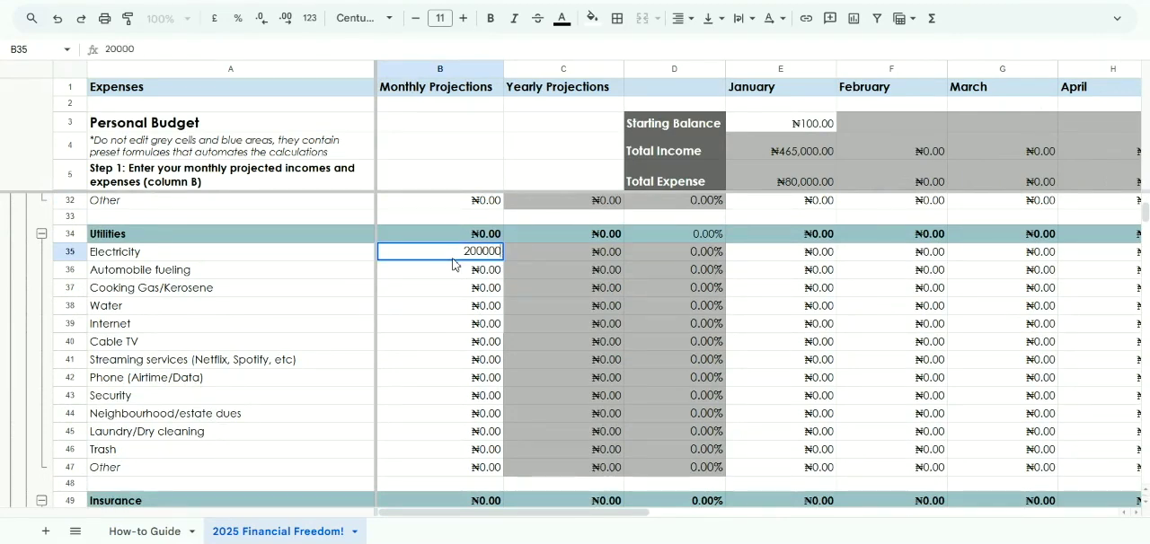
key(Return)
Correct the monthly projection for Electricity to 20,000
click(453, 258)
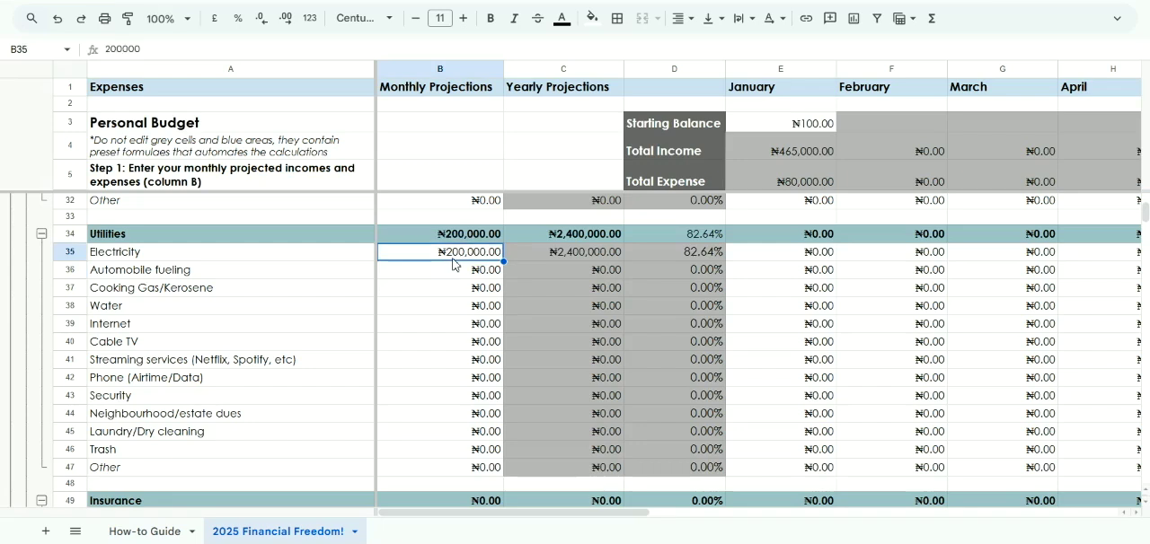
text(20,000)
key(Return)
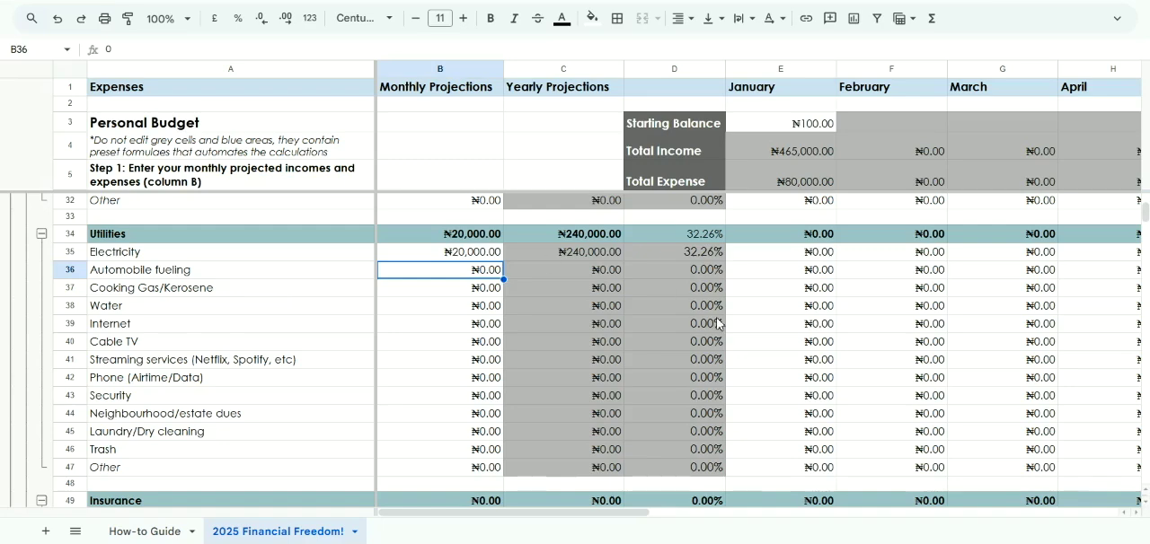
Enter 20000 as the January expense for Electricity
scroll(713, 326, right, 3)
click(636, 257)
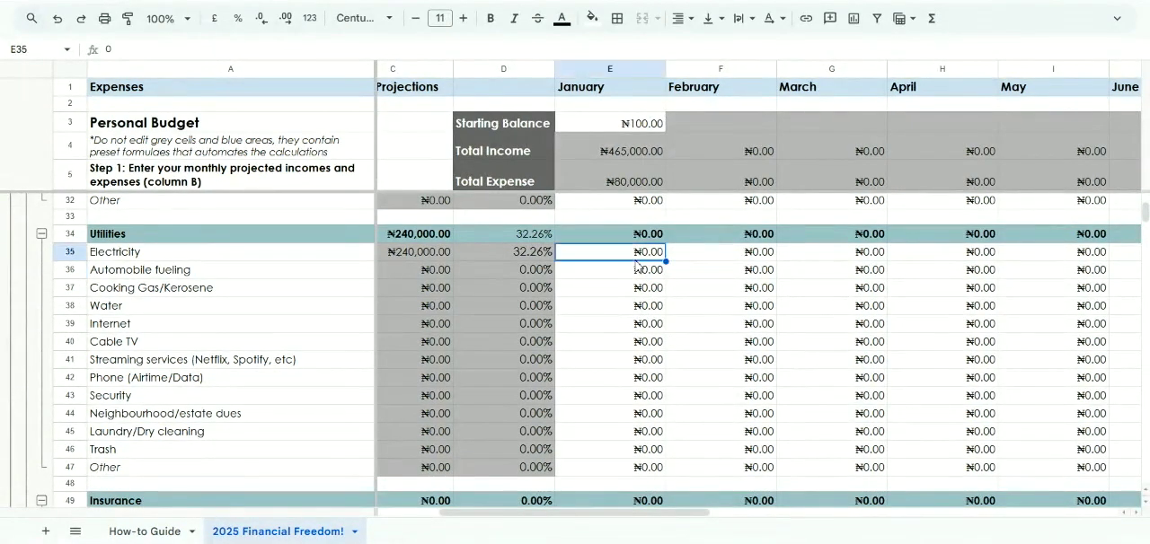
text(20000)
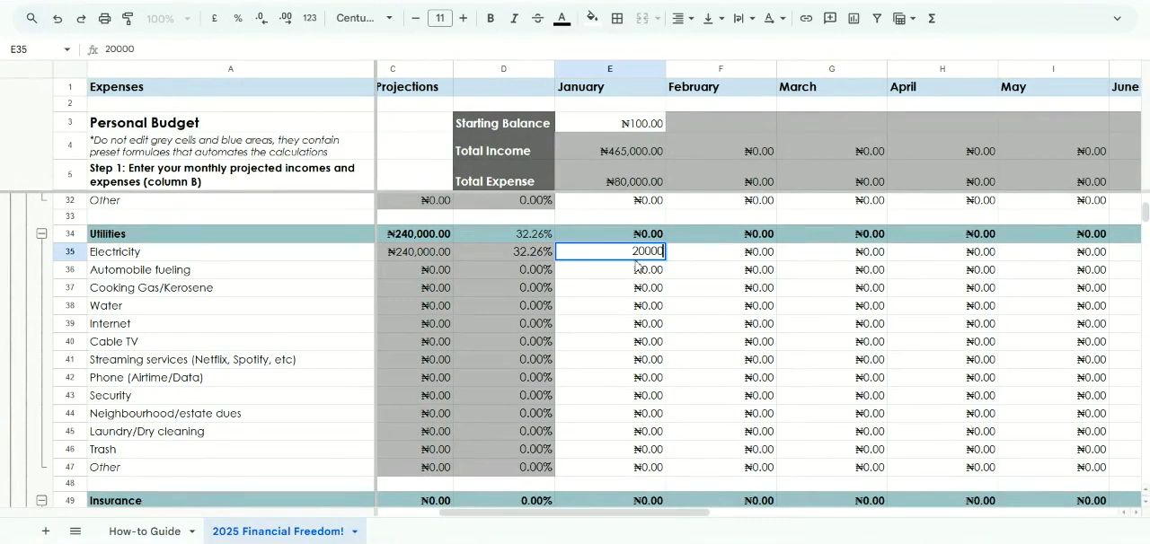
key(Return)
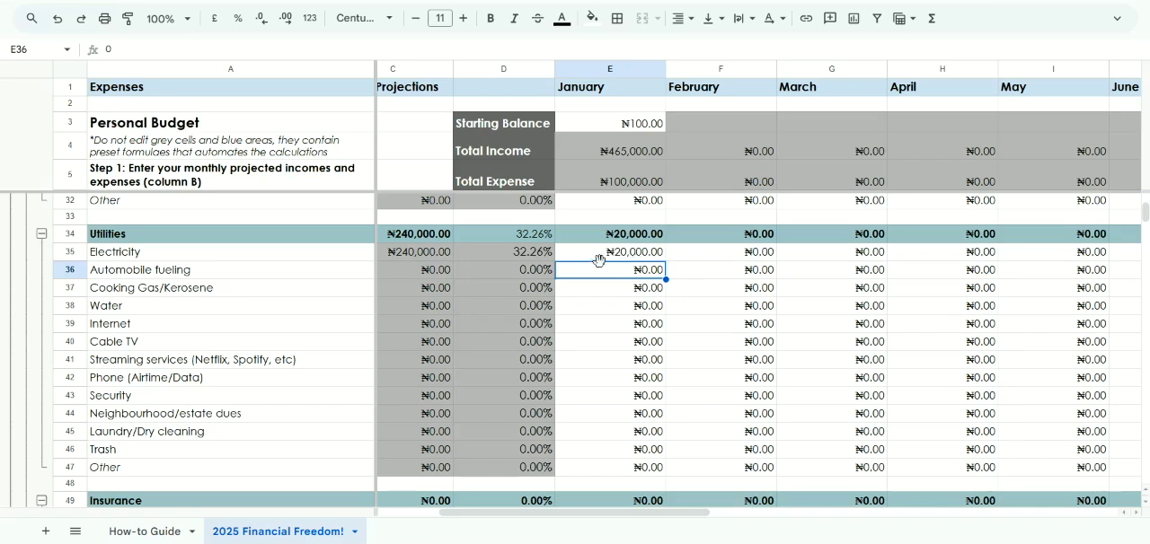
Change the January expense for Electricity to 30000
click(611, 255)
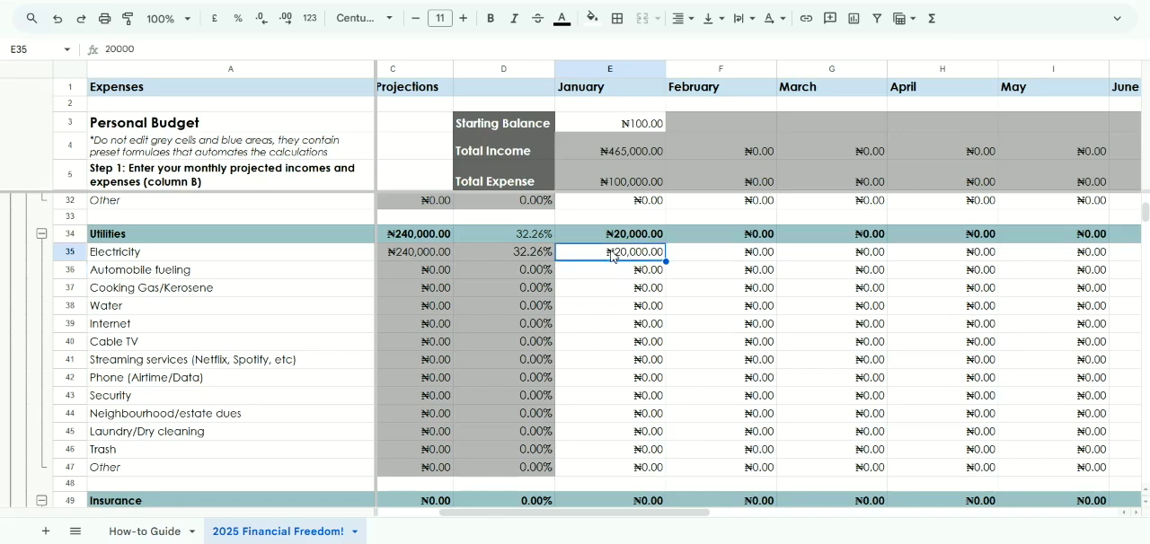
double_click(612, 256)
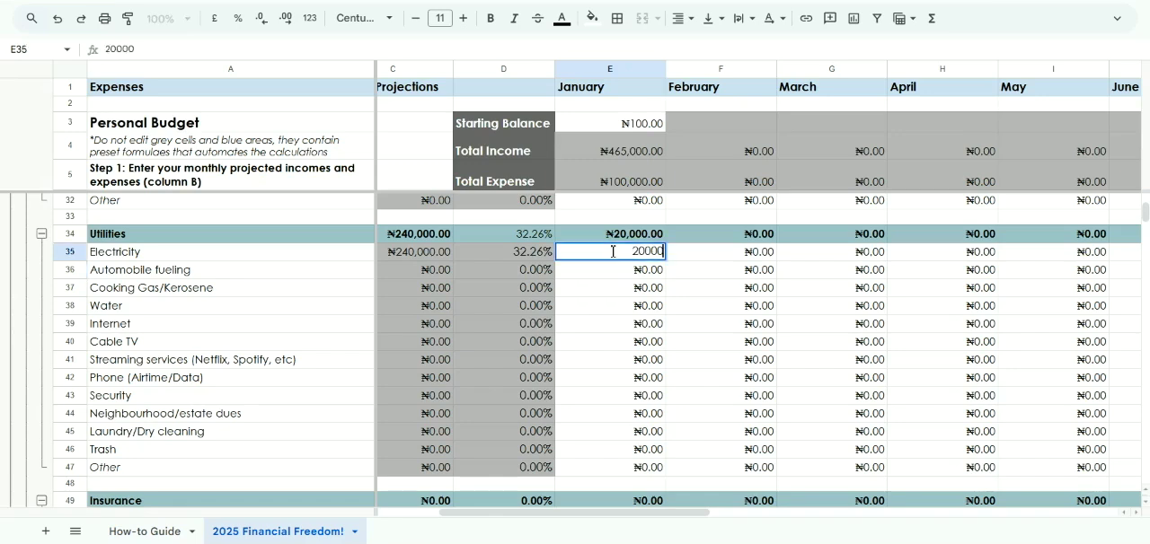
key(ctrl+a)
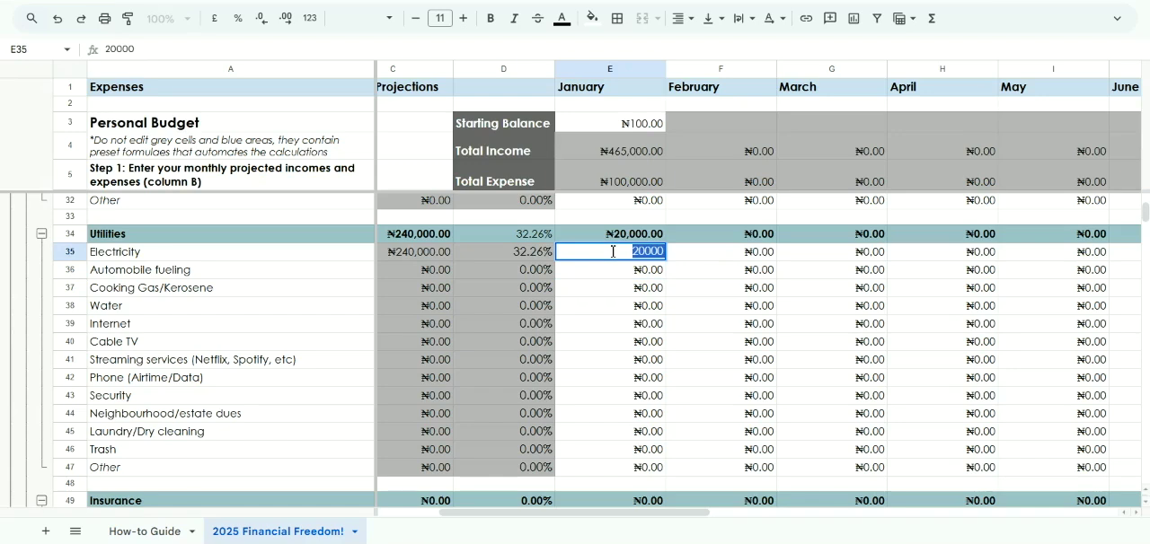
text(30000)
key(Return)
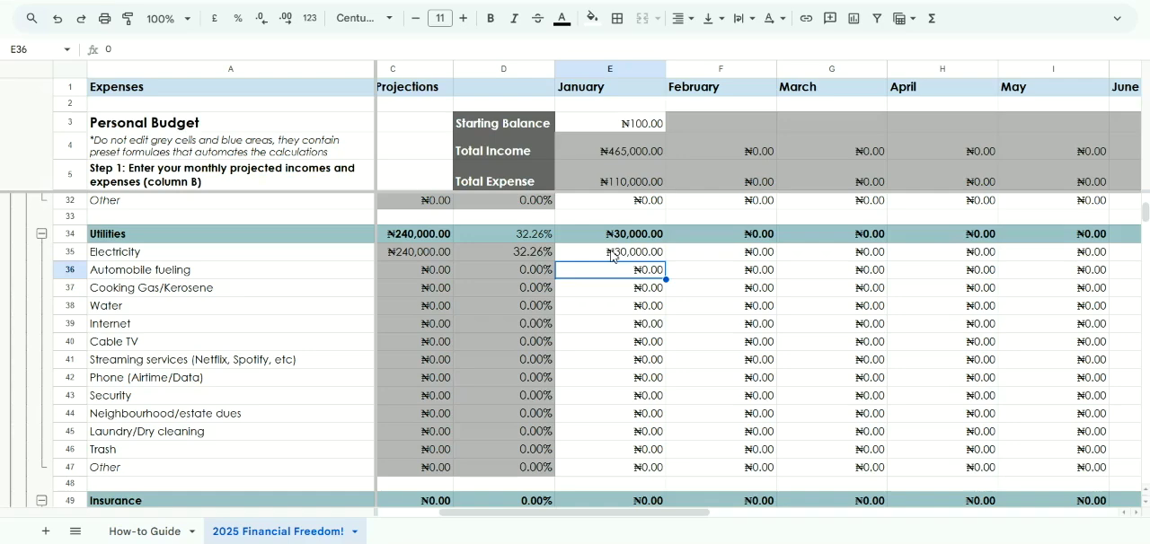
Enter 30000 as the January expense for Automobile fueling under Utilities
scroll(611, 255, left, 2)
scroll(612, 255, right, 3)
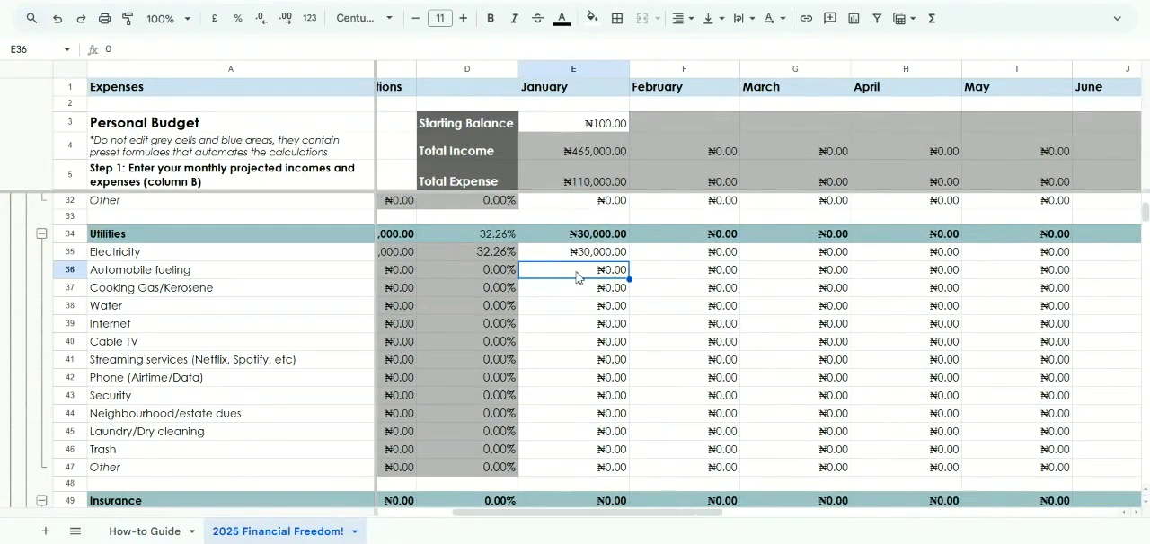
text(30000)
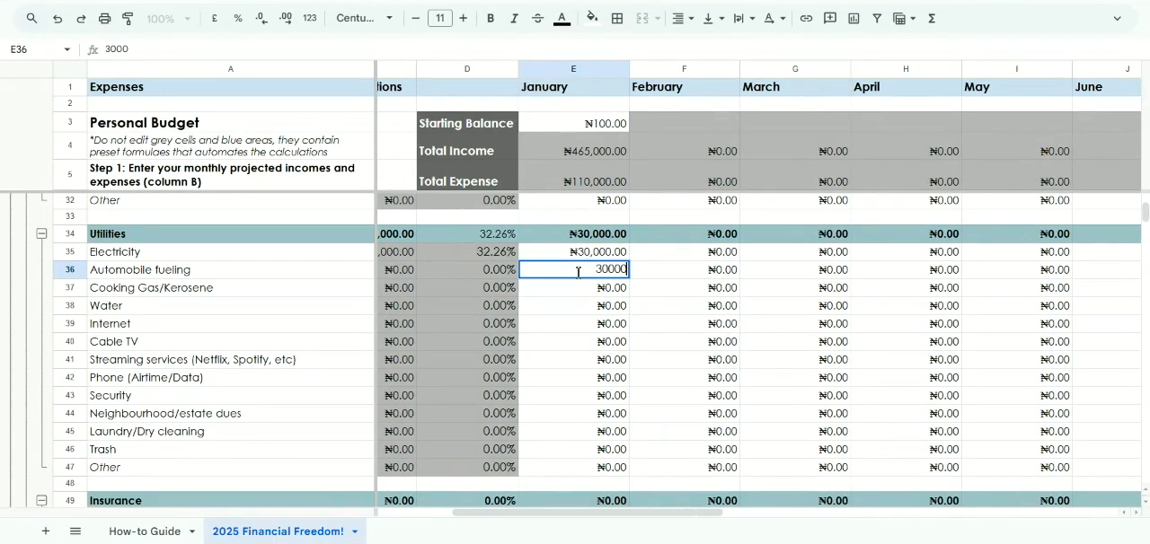
key(Return)
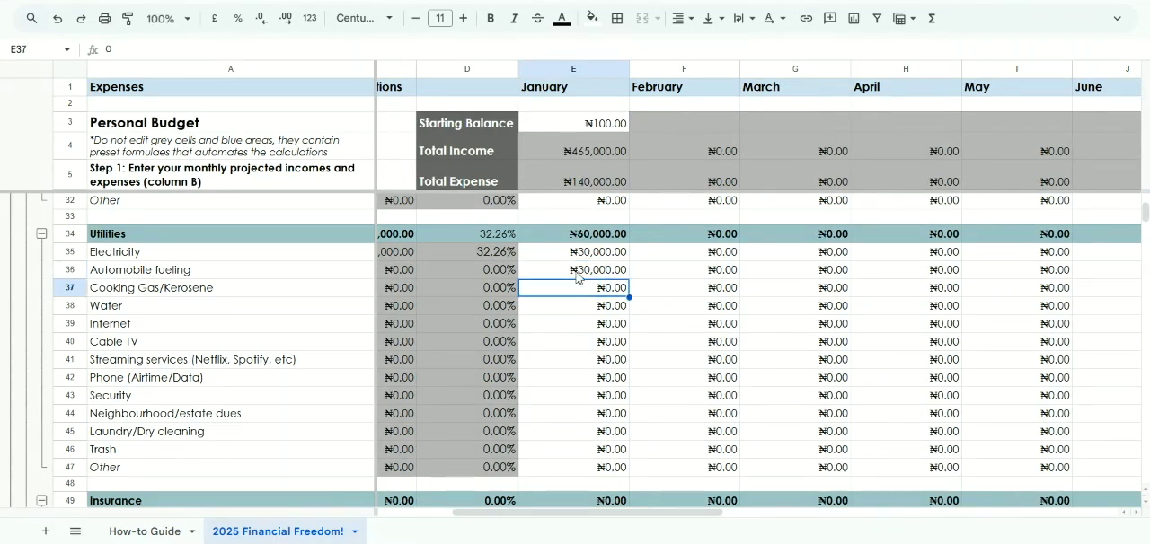
click(576, 274)
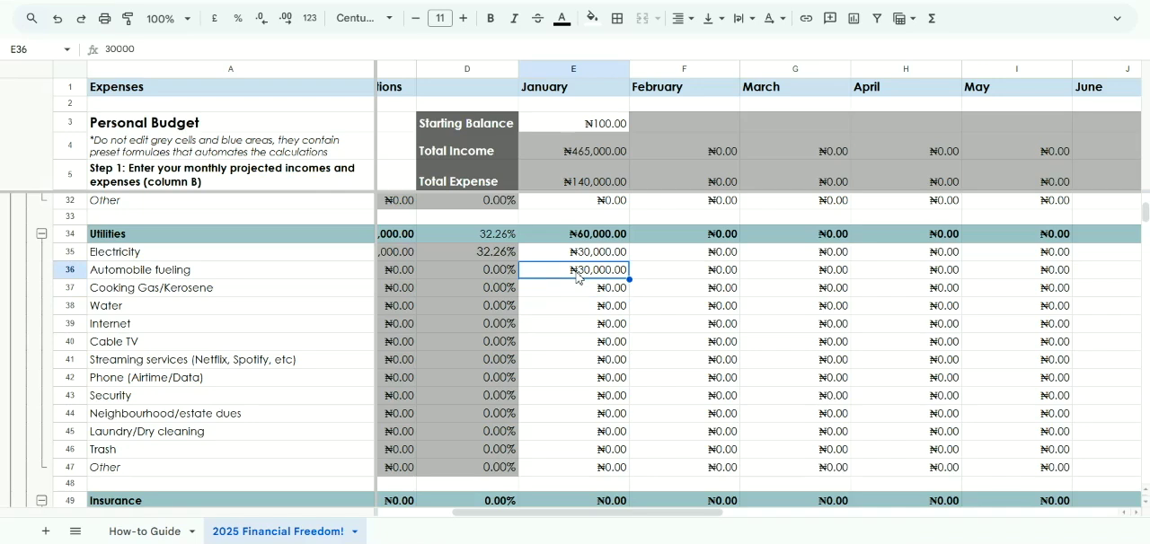
Change the January expense for Automobile fueling to 50000
text(50000)
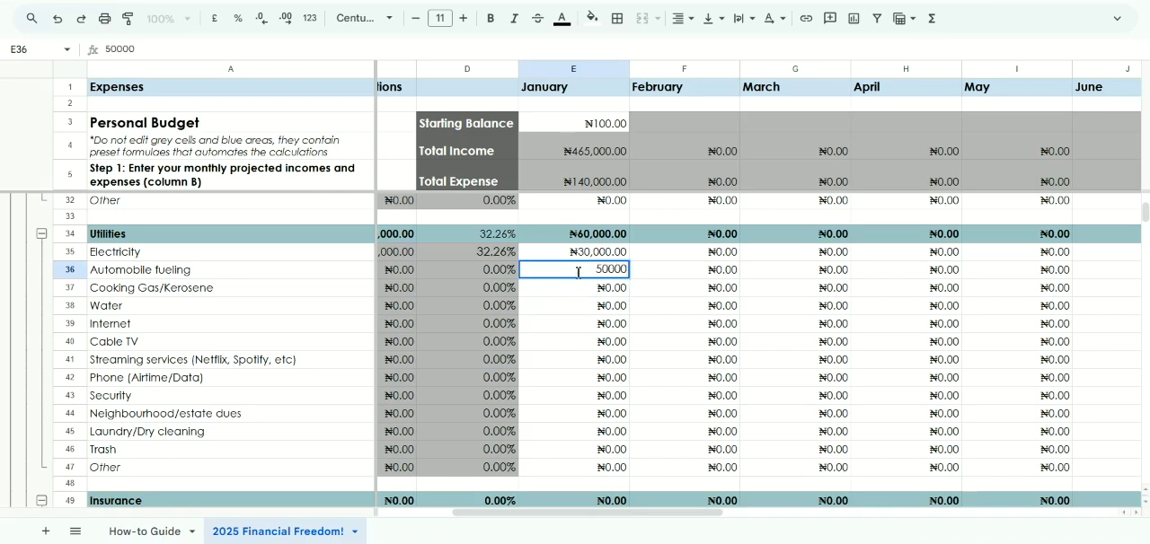
key(Return)
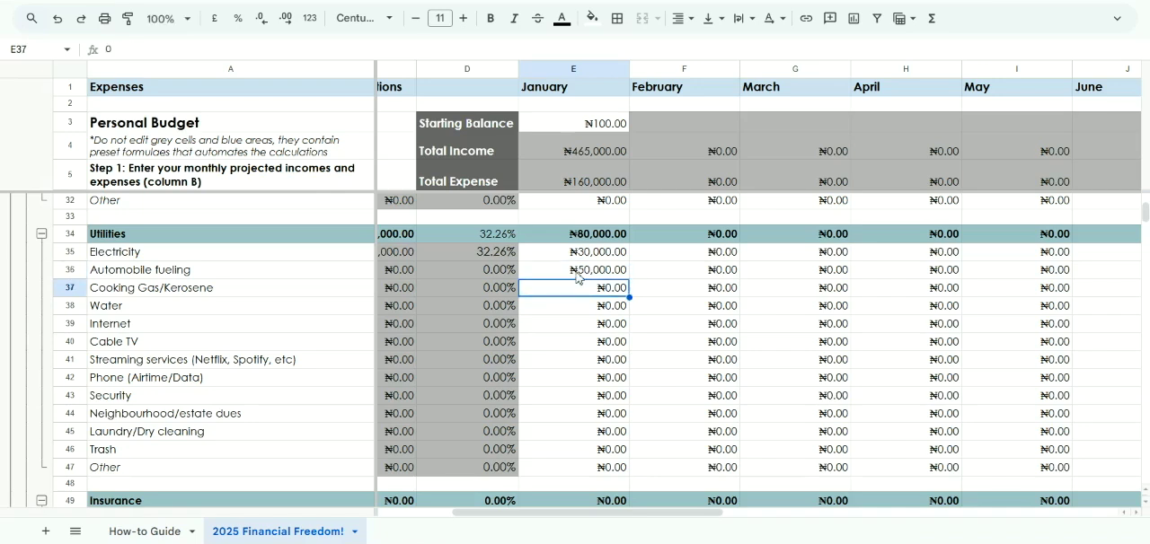
Compare the monthly projections for the Utilities items with their January and following month columns
scroll(576, 277, left, 2)
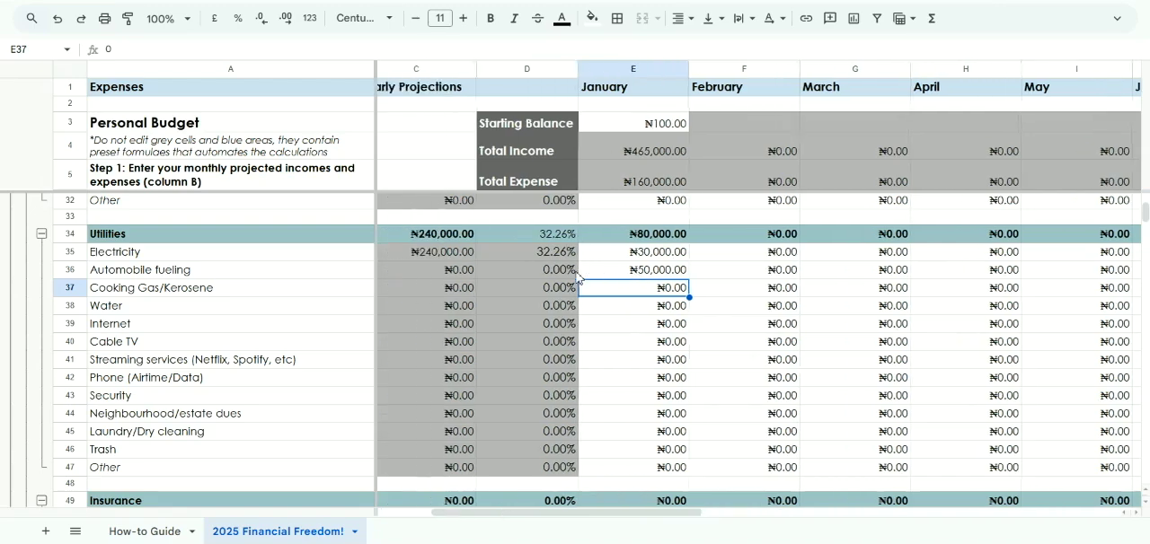
scroll(576, 278, down, 2)
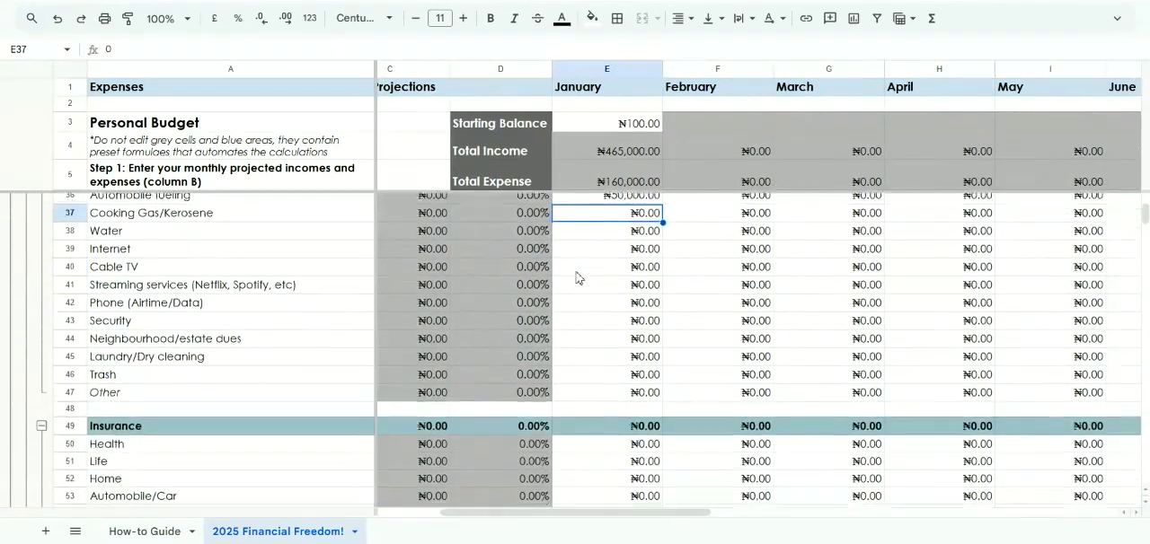
scroll(576, 278, up, 3)
scroll(576, 277, down, 3)
scroll(576, 277, left, 5)
scroll(576, 277, up, 1)
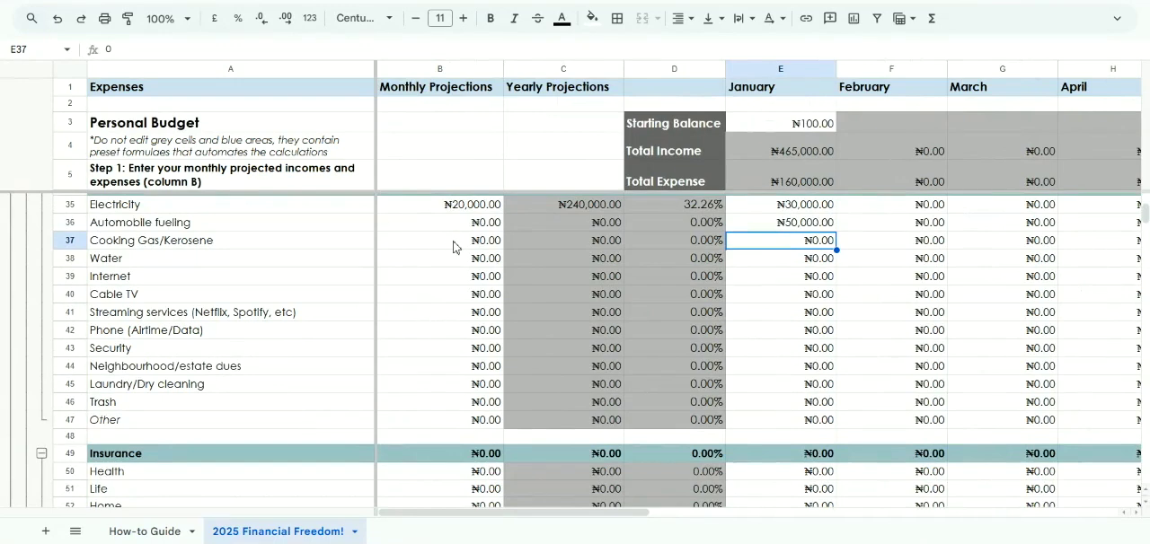
scroll(451, 235, up, 3)
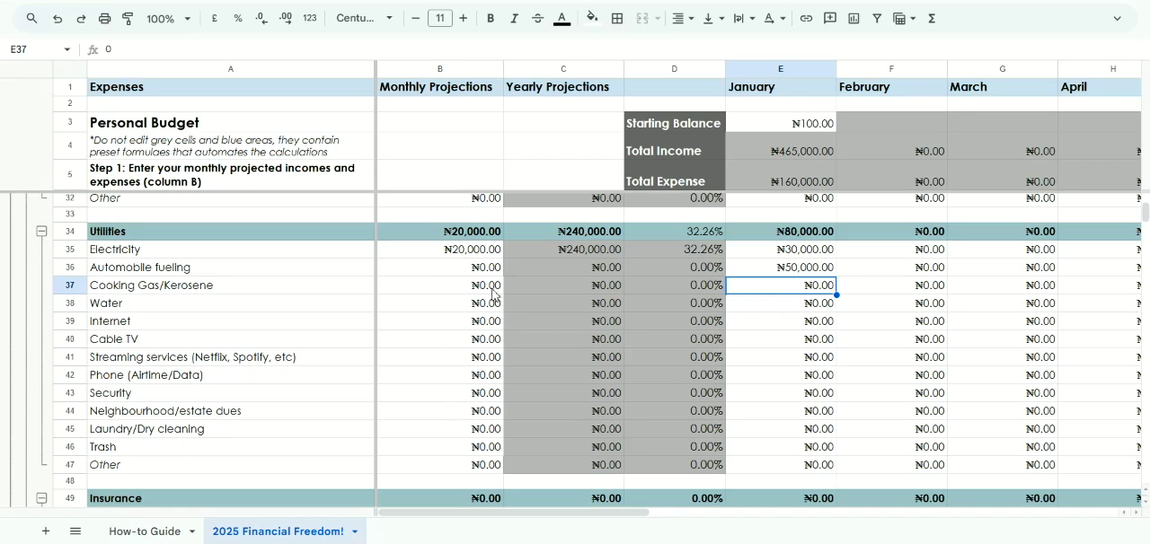
drag(463, 258, 469, 449)
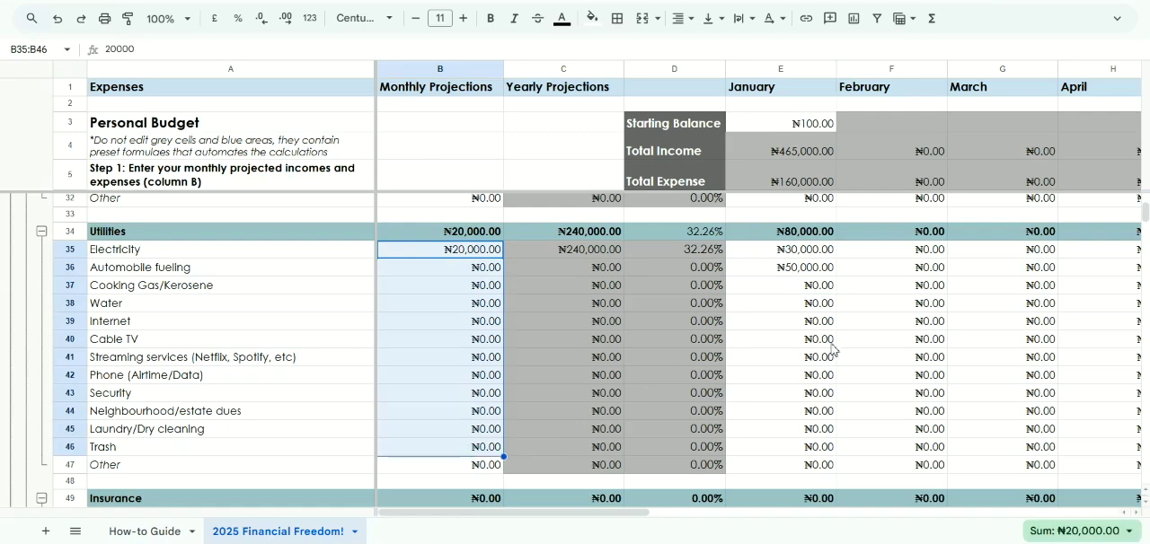
click(830, 346)
scroll(830, 346, right, 2)
scroll(830, 344, right, 3)
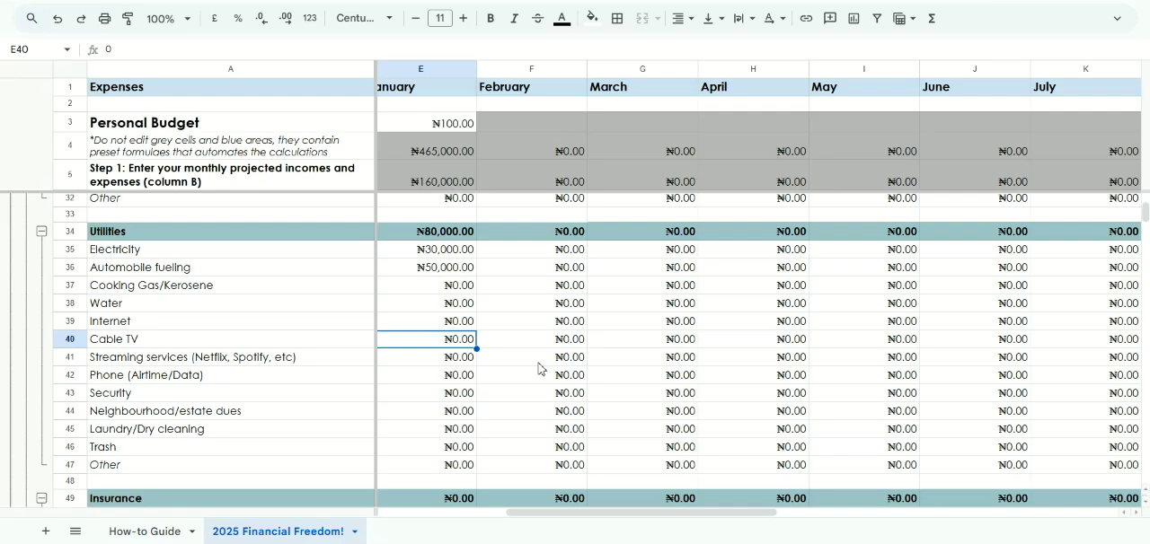
scroll(539, 368, left, 3)
Enter 10000 as the monthly projection for Health under Insurance
scroll(539, 369, down, 5)
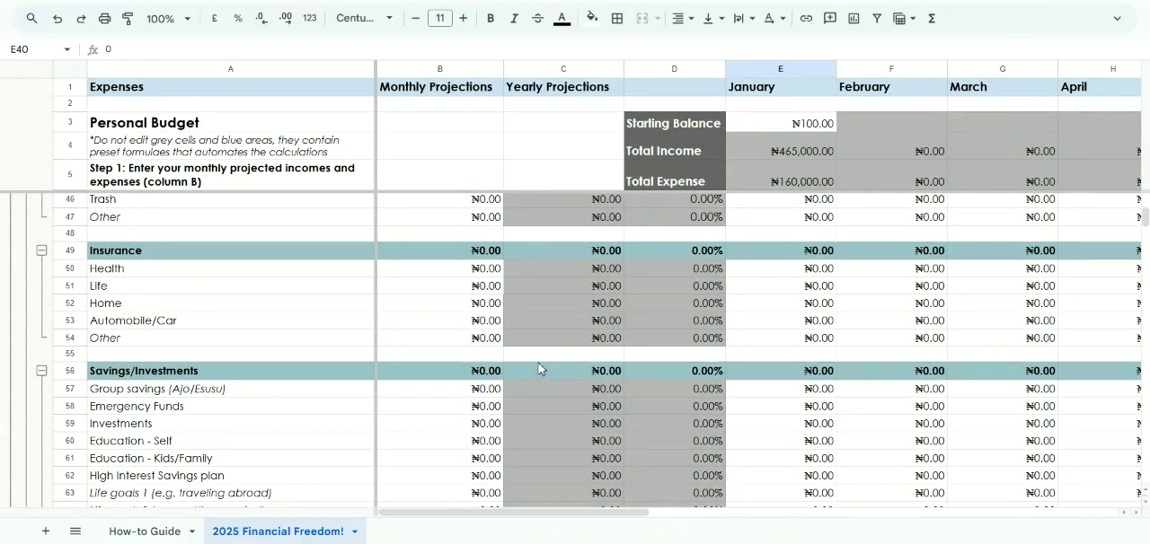
click(456, 278)
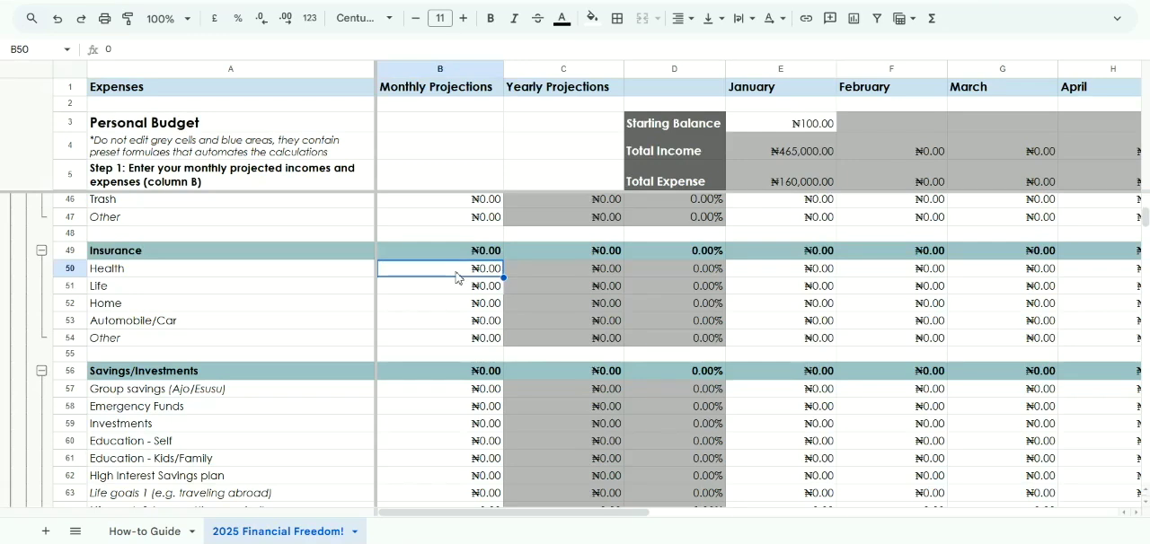
text(10000)
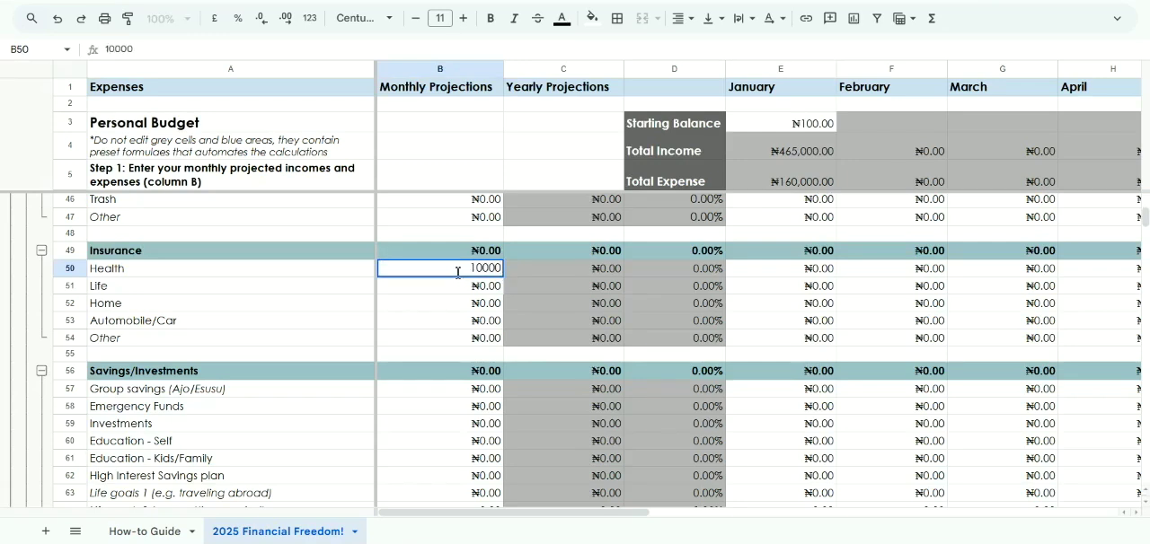
key(Return)
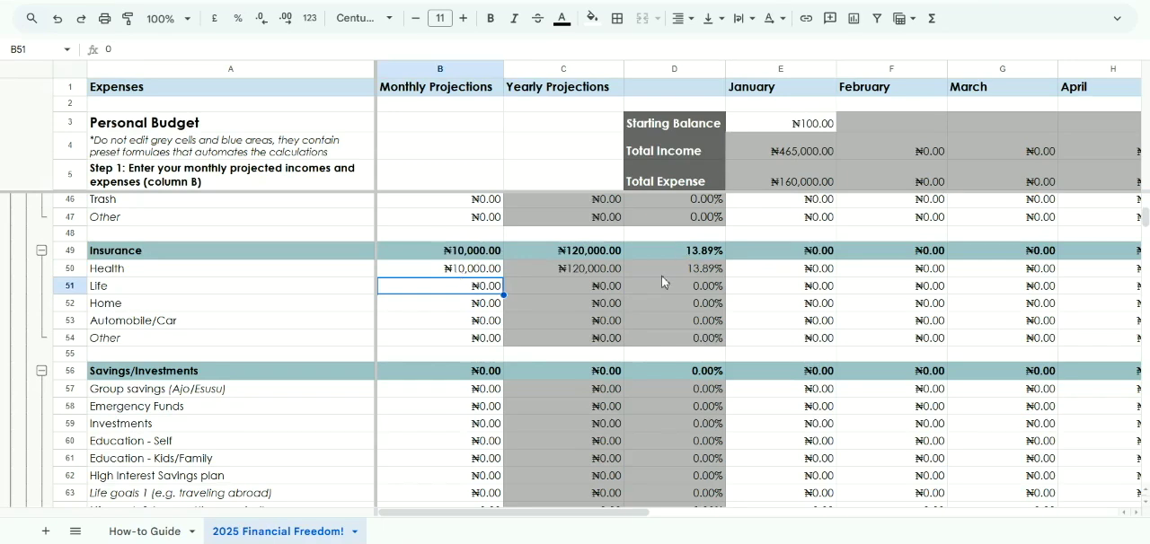
Enter 15000 as the January expense for Health under Insurance
scroll(792, 274, right, 2)
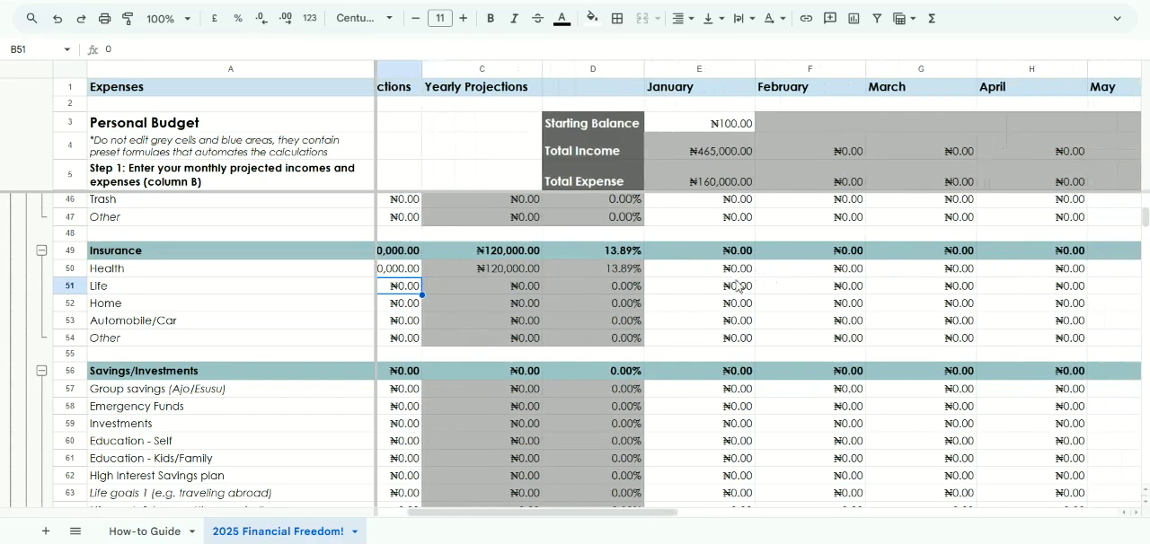
click(699, 278)
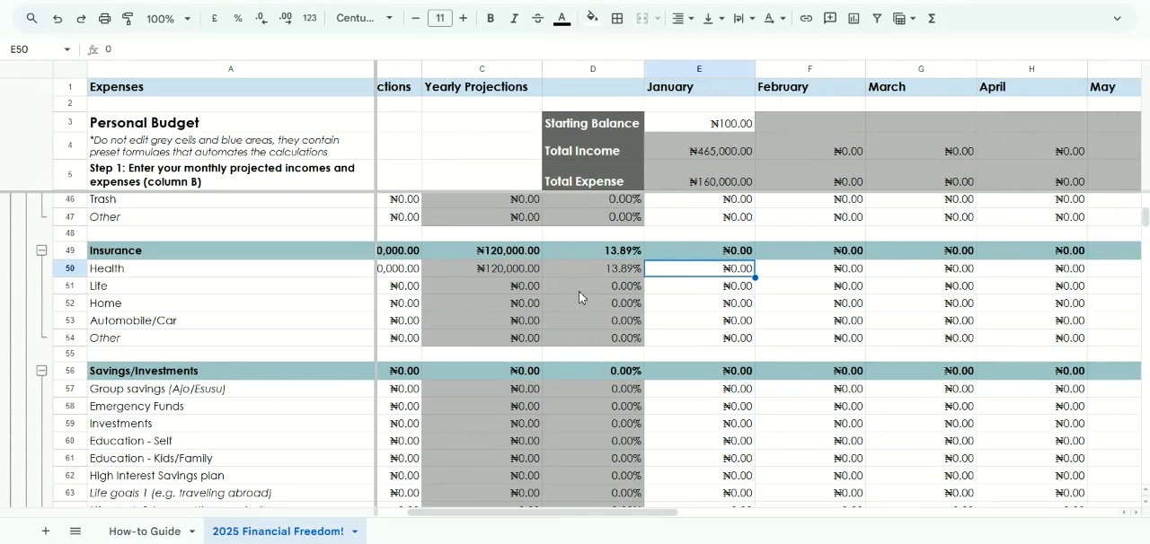
text(150000)
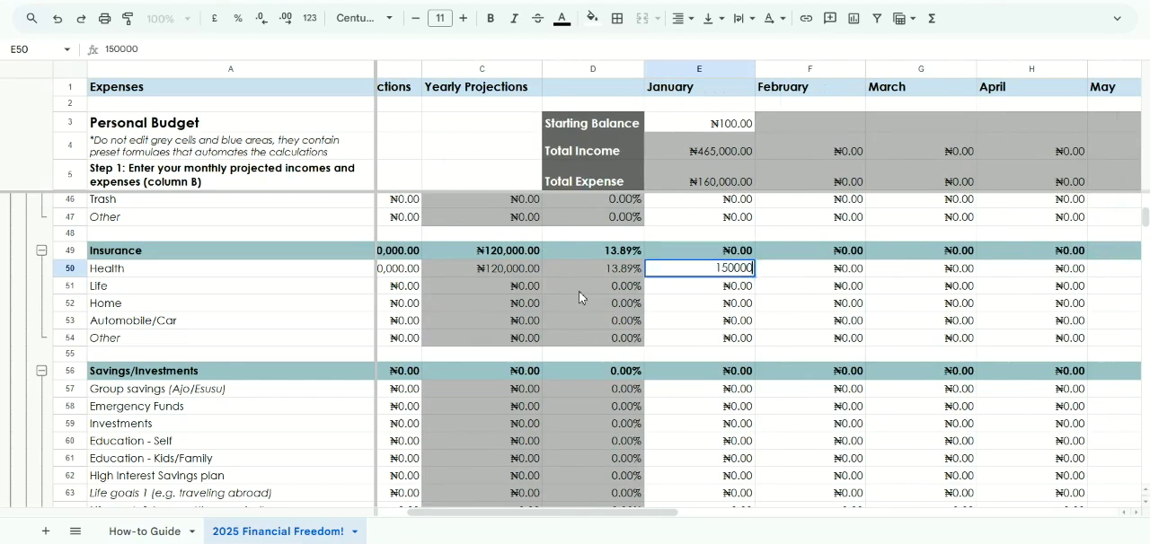
key(Return)
key(Up)
text(1)
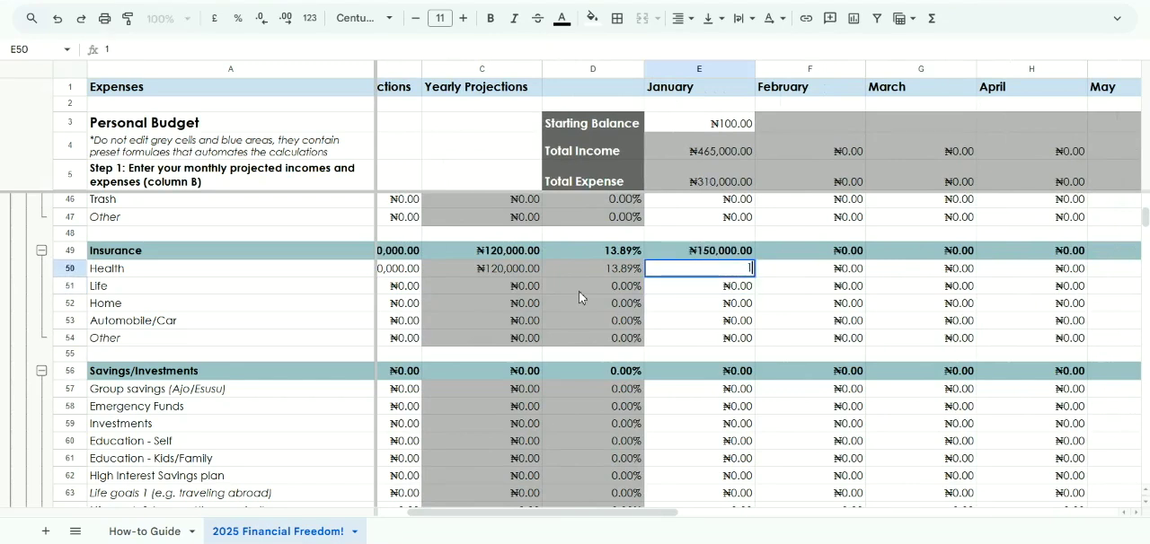
text(500)
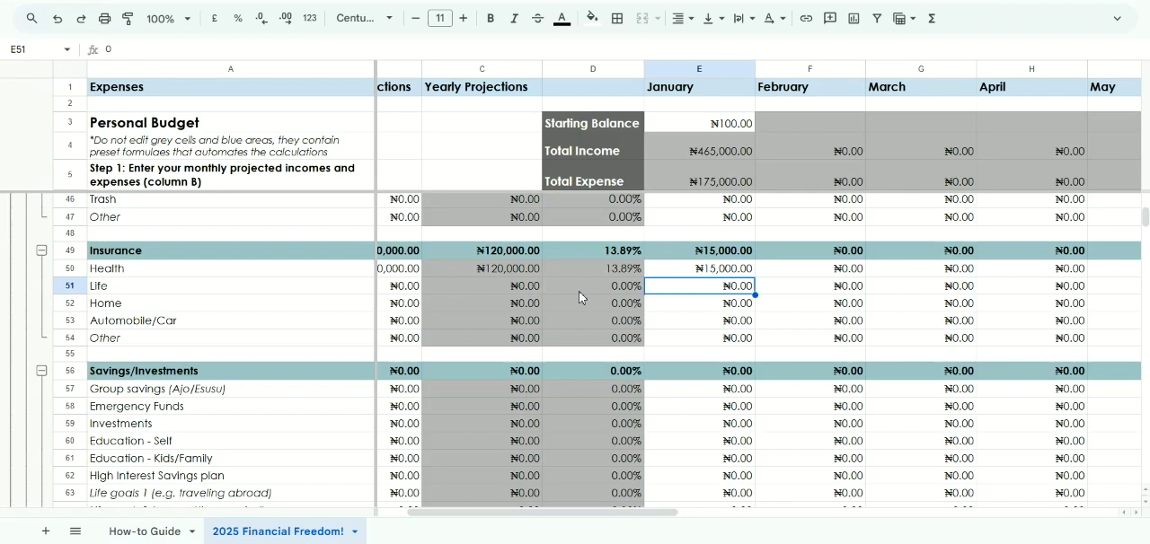
Review the monthly projections and January expenses of the Insurance items
scroll(660, 289, left, 2)
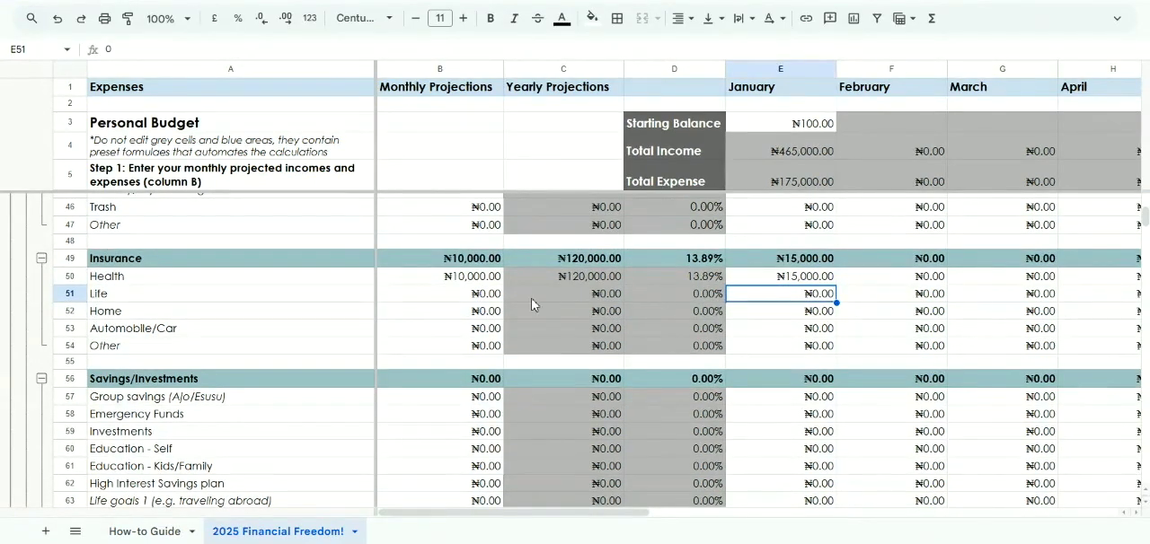
click(461, 303)
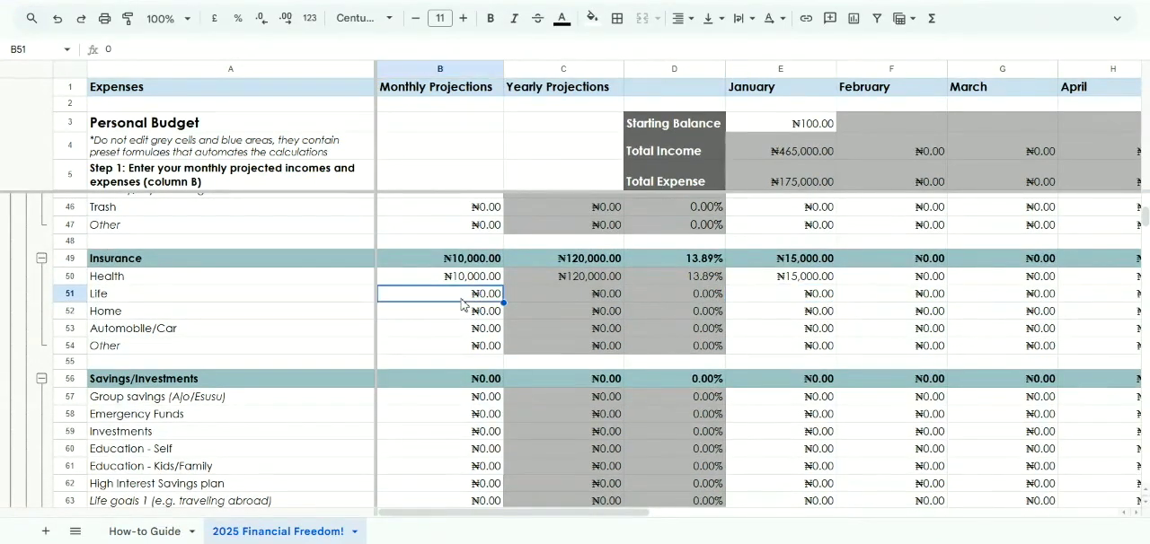
scroll(461, 305, down, 1)
scroll(860, 291, right, 1)
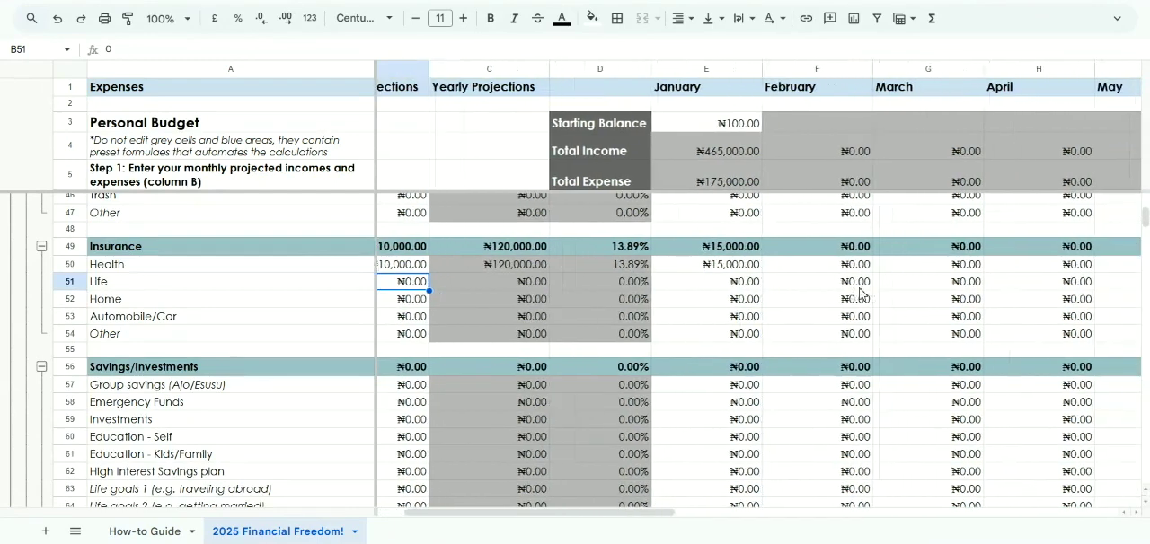
scroll(860, 294, left, 1)
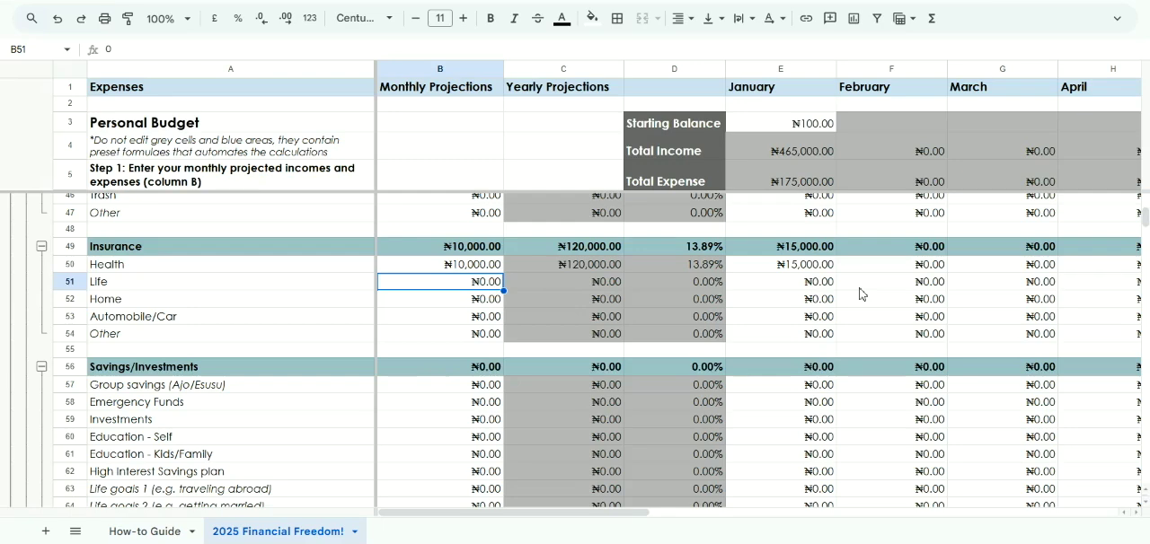
scroll(860, 294, down, 1)
scroll(860, 294, up, 1)
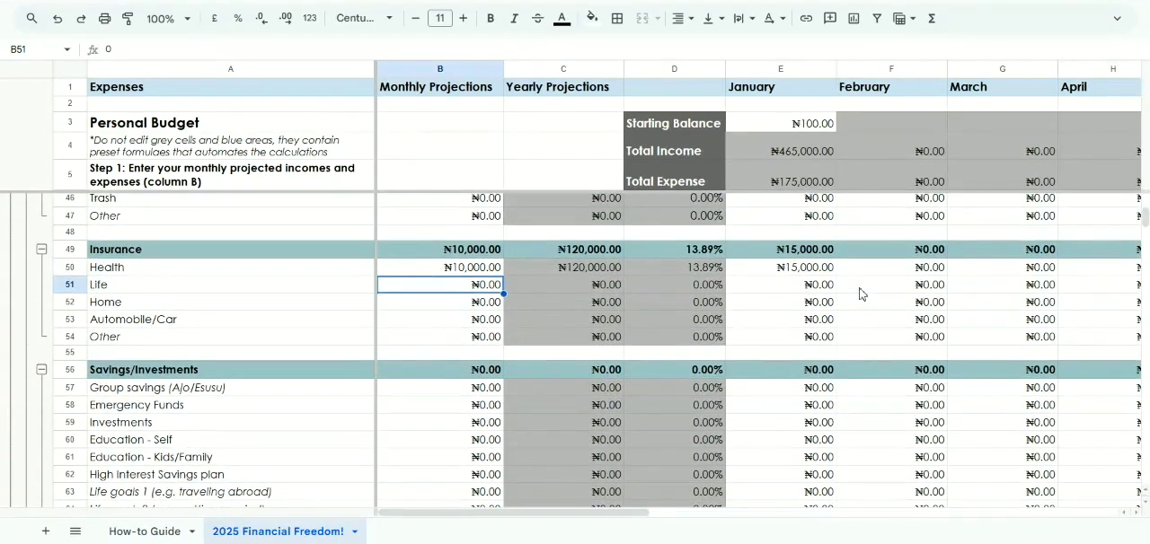
Enter 6000 as the monthly projection for Group savings (Ajo/Esusu) under Savings/Investments
scroll(860, 294, down, 3)
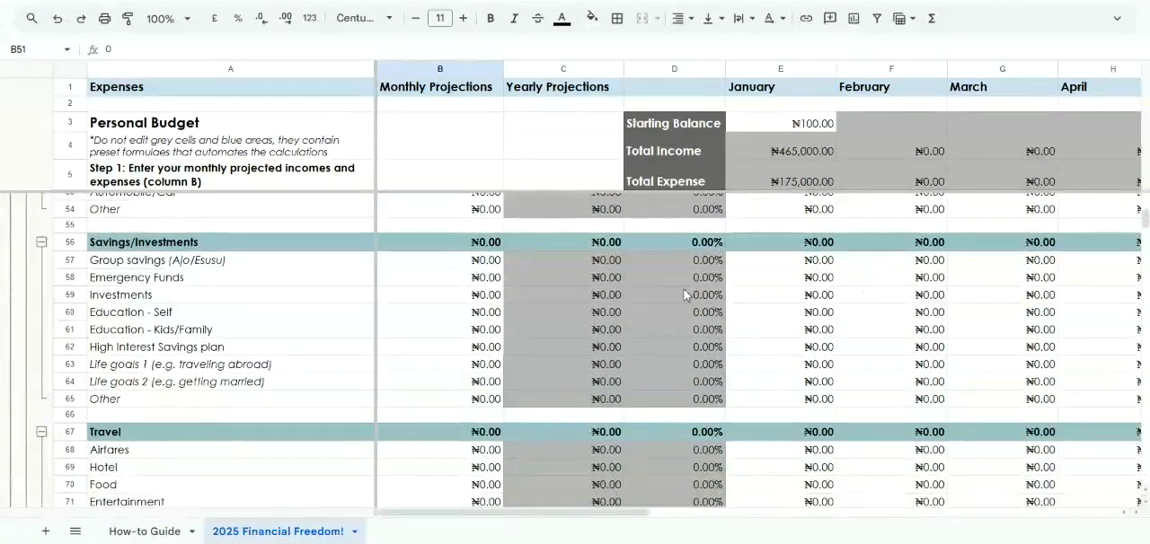
click(451, 267)
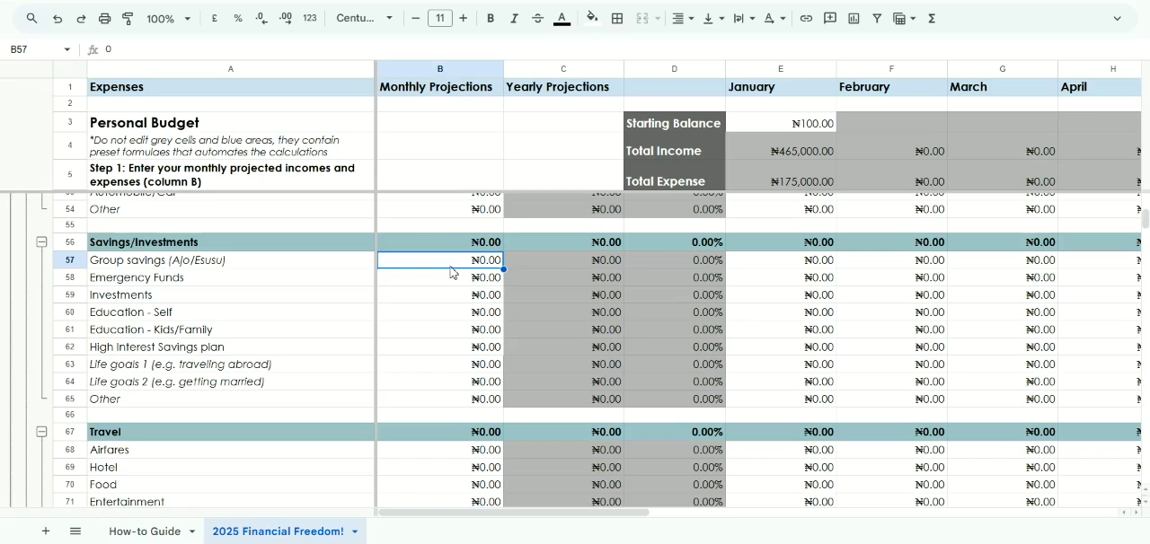
text(6000)
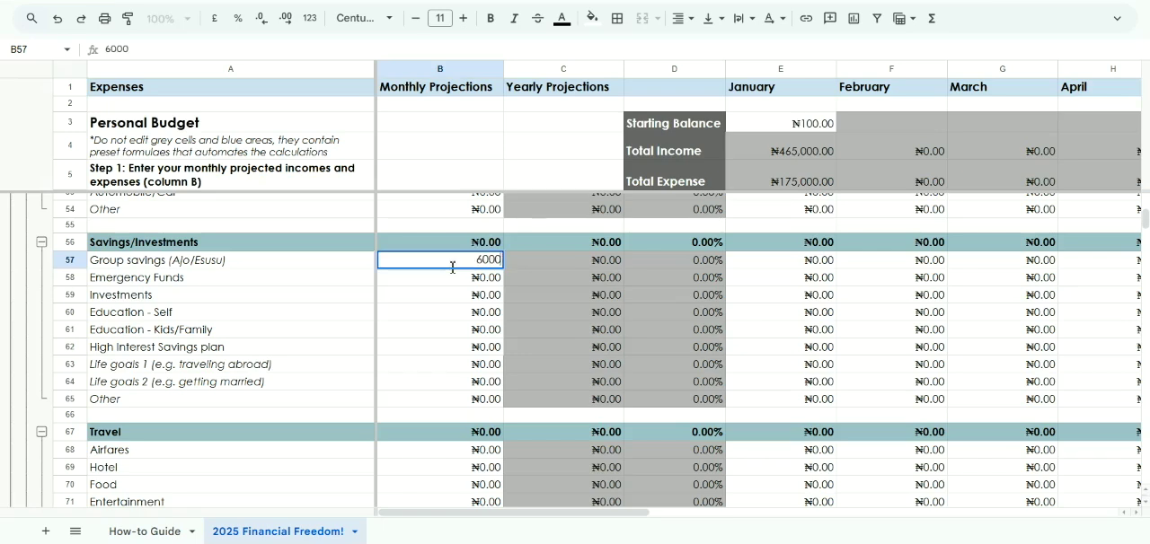
key(Return)
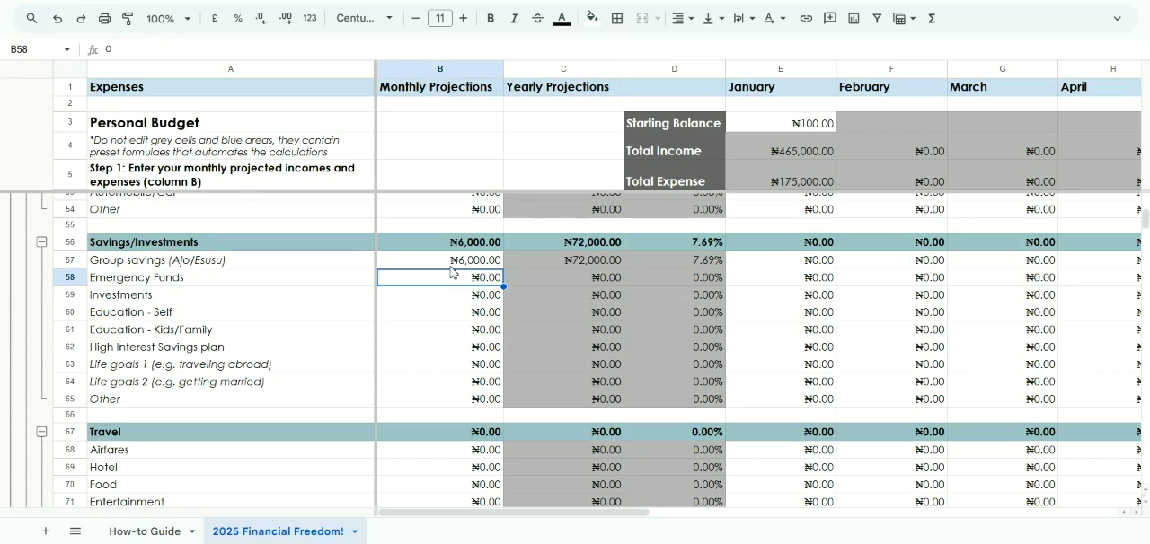
Enter 15000 as the January amount for Group savings (Ajo/Esusu)
click(771, 260)
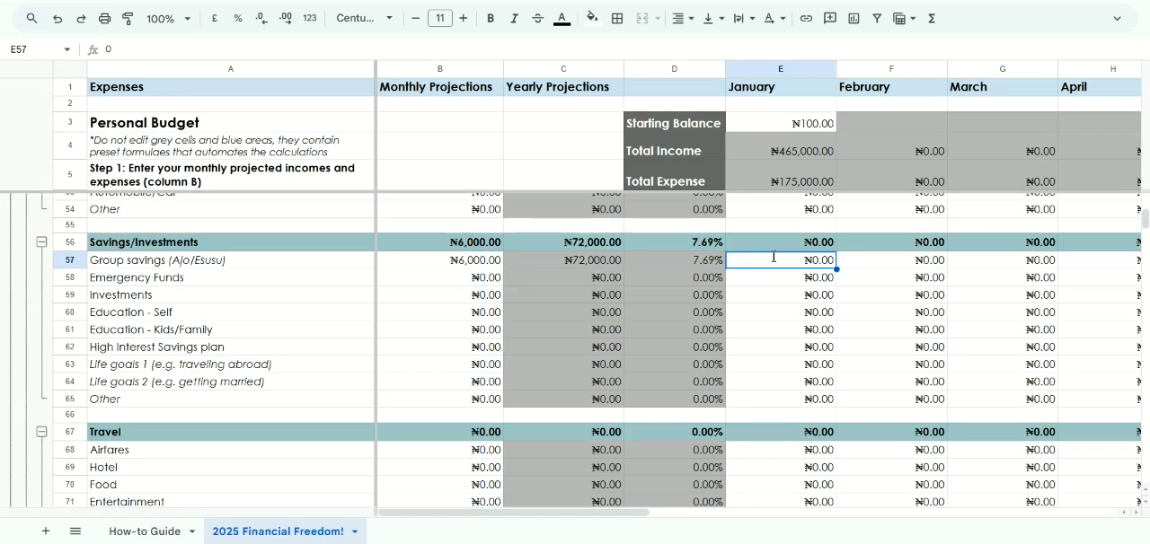
text(15000)
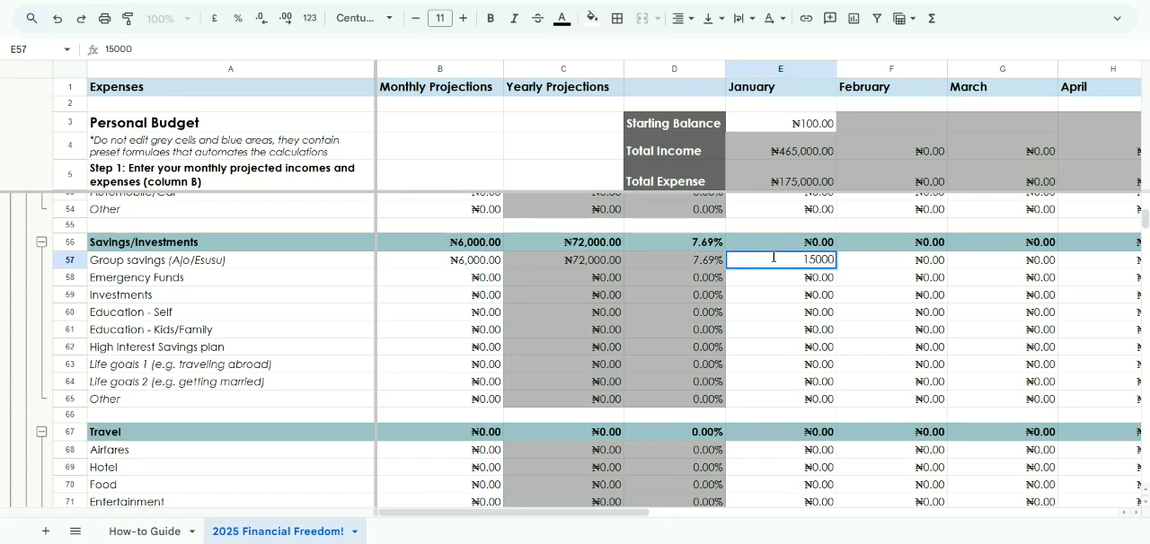
key(Return)
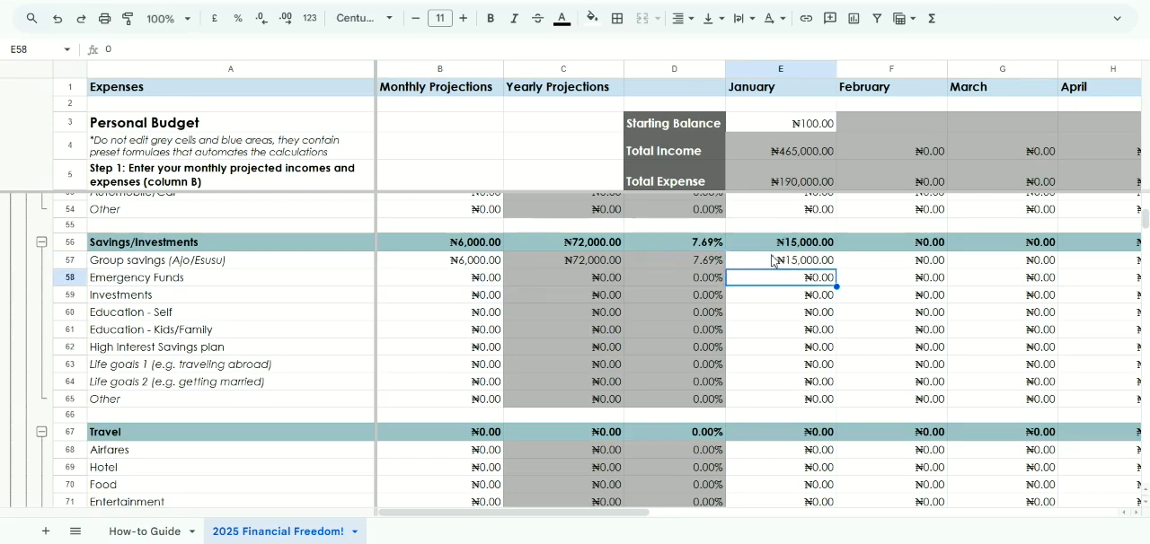
Enter 42000 as the monthly projection for Emergency Funds under Savings/Investments
click(441, 297)
click(431, 280)
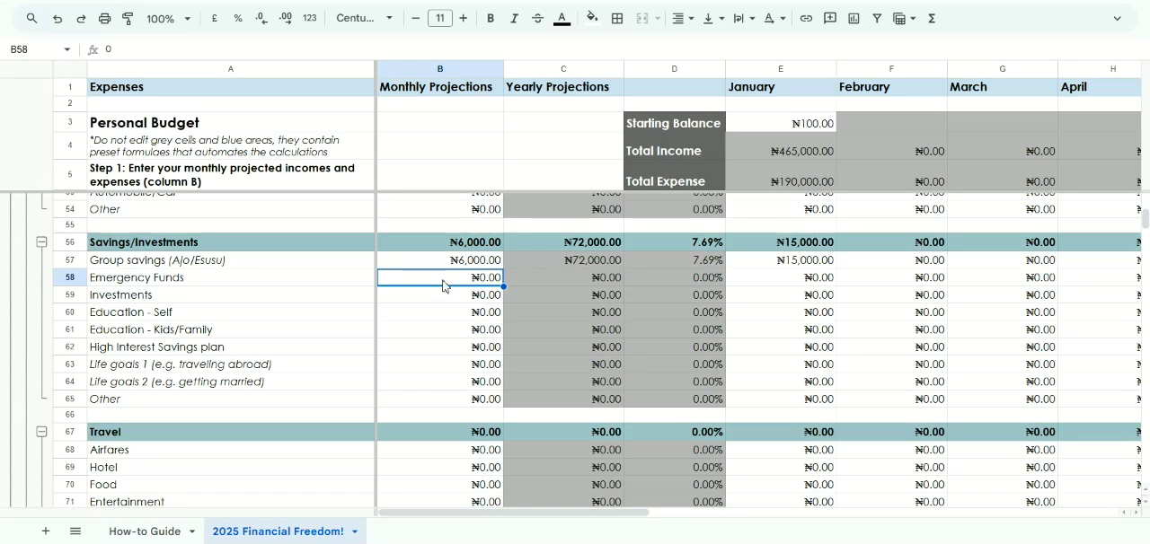
text(42000)
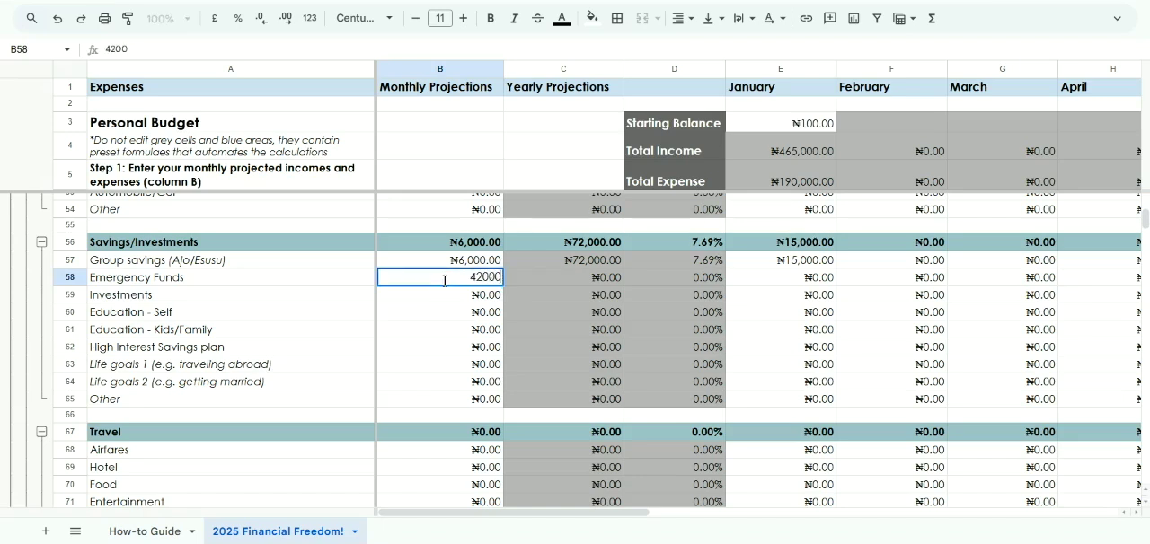
key(Return)
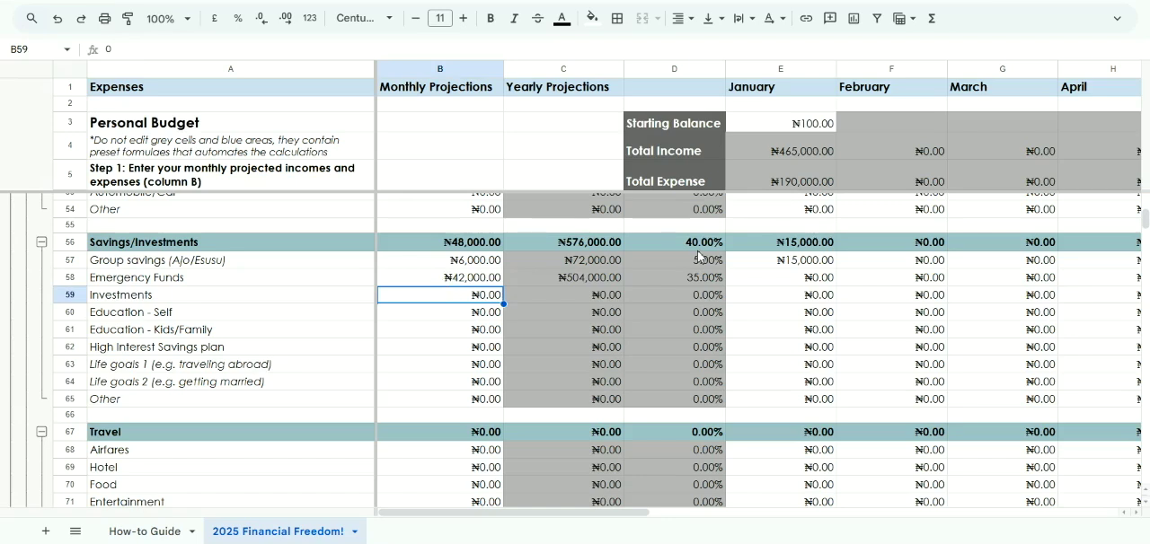
Enter 50000 as the January amount for Emergency Funds
click(786, 284)
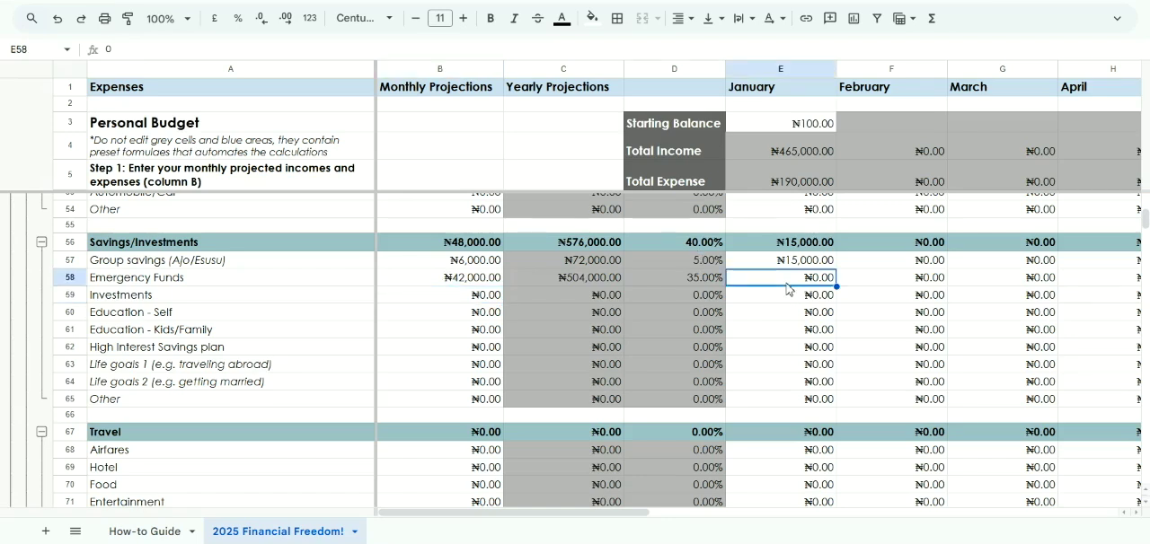
text(50000)
key(Return)
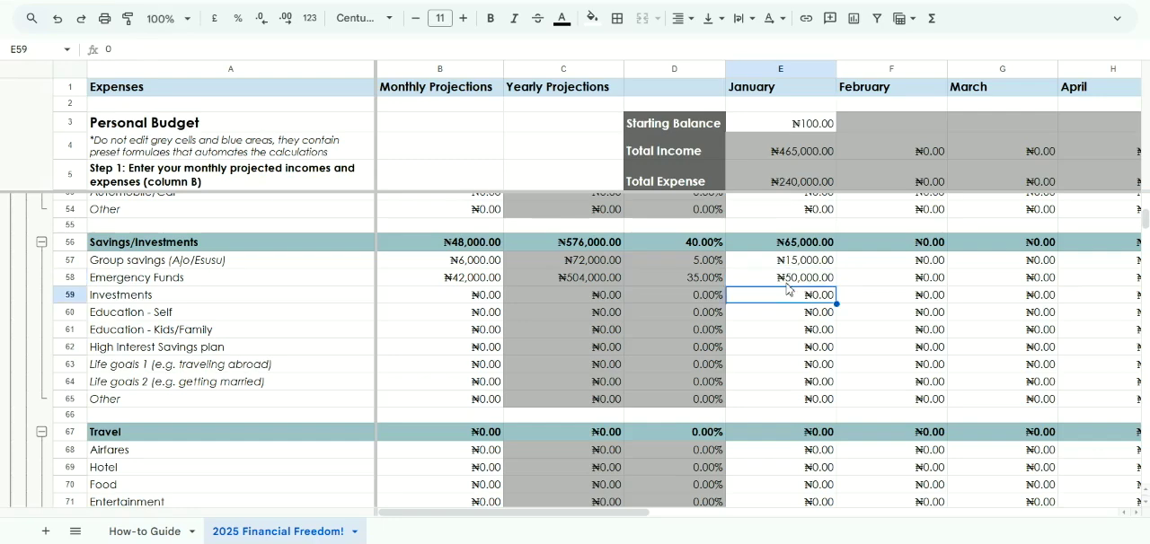
Examine the year's total and deviation columns for the Group savings and Emergency Funds rows against their projections
scroll(787, 287, right, 10)
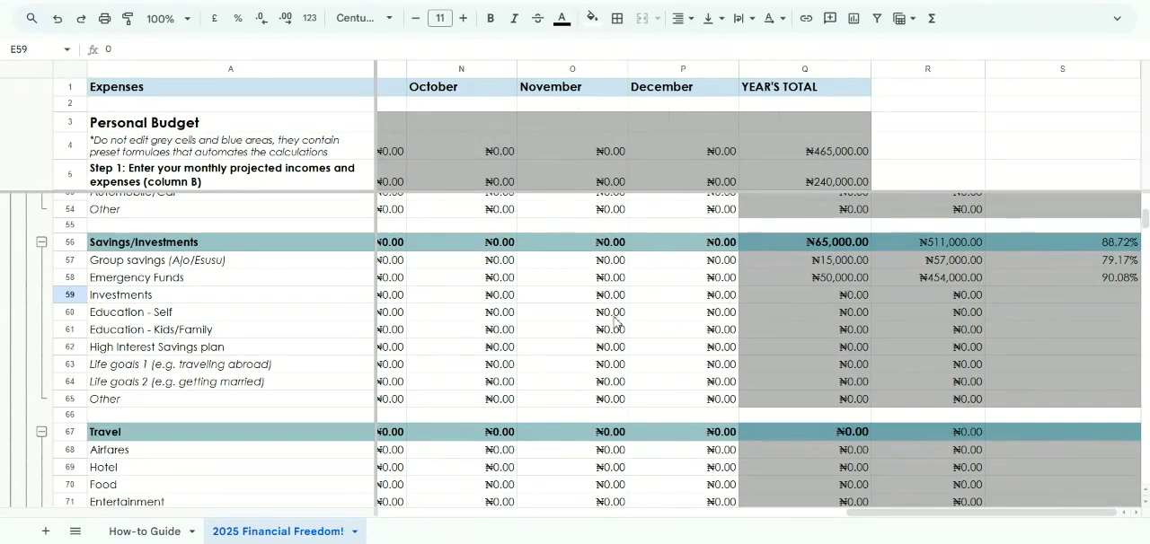
scroll(620, 321, left, 2)
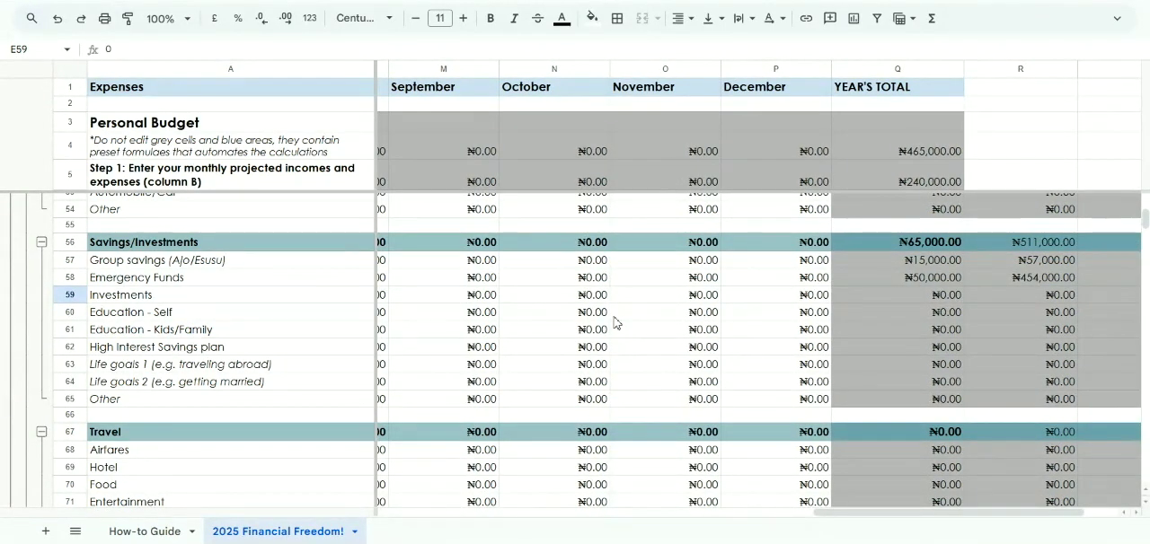
scroll(616, 322, right, 2)
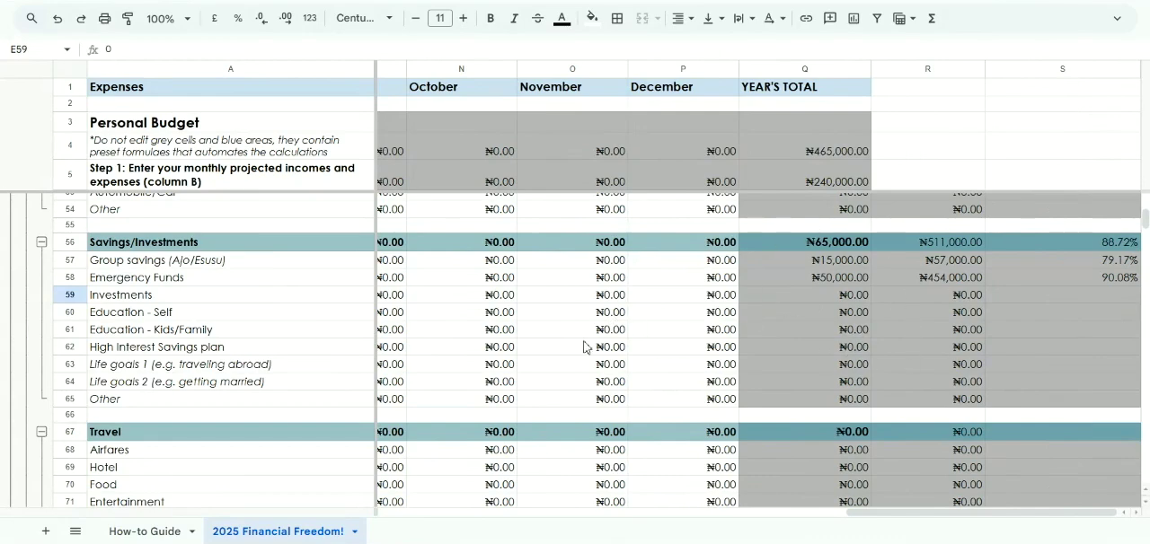
scroll(513, 289, left, 4)
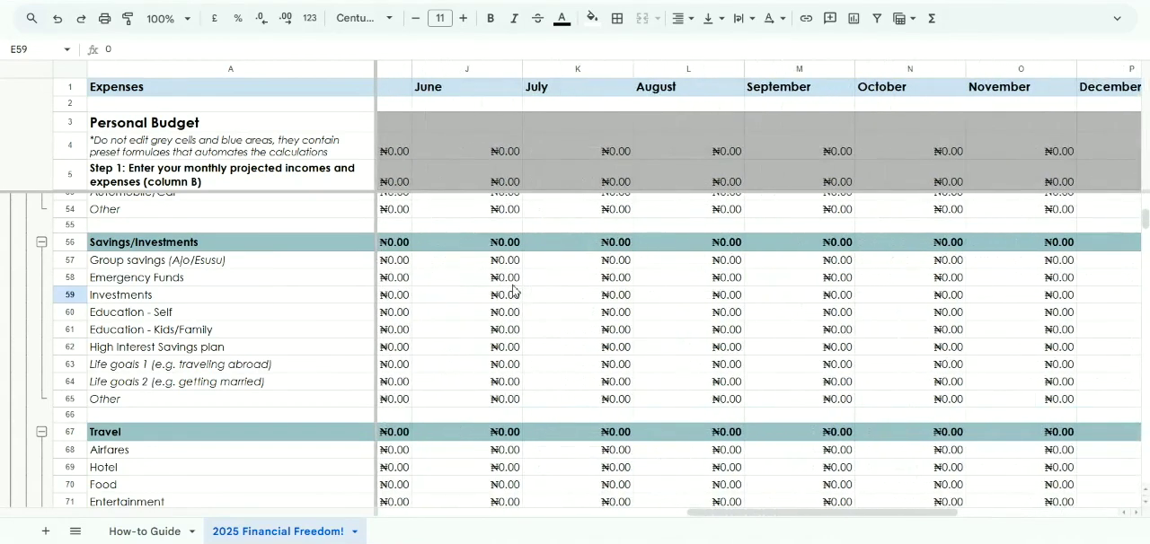
scroll(513, 289, left, 4)
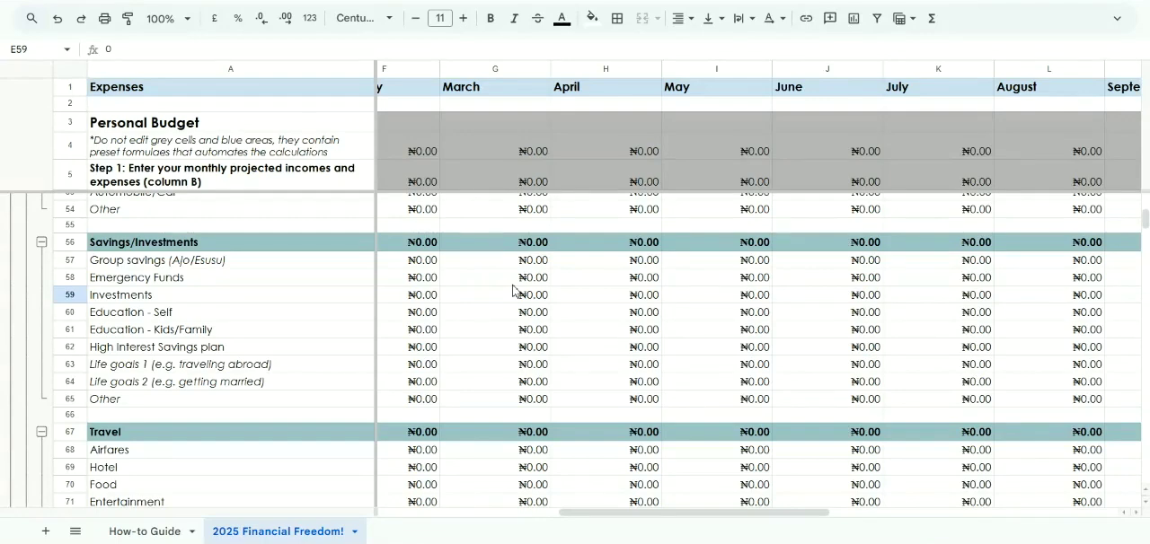
scroll(512, 289, left, 4)
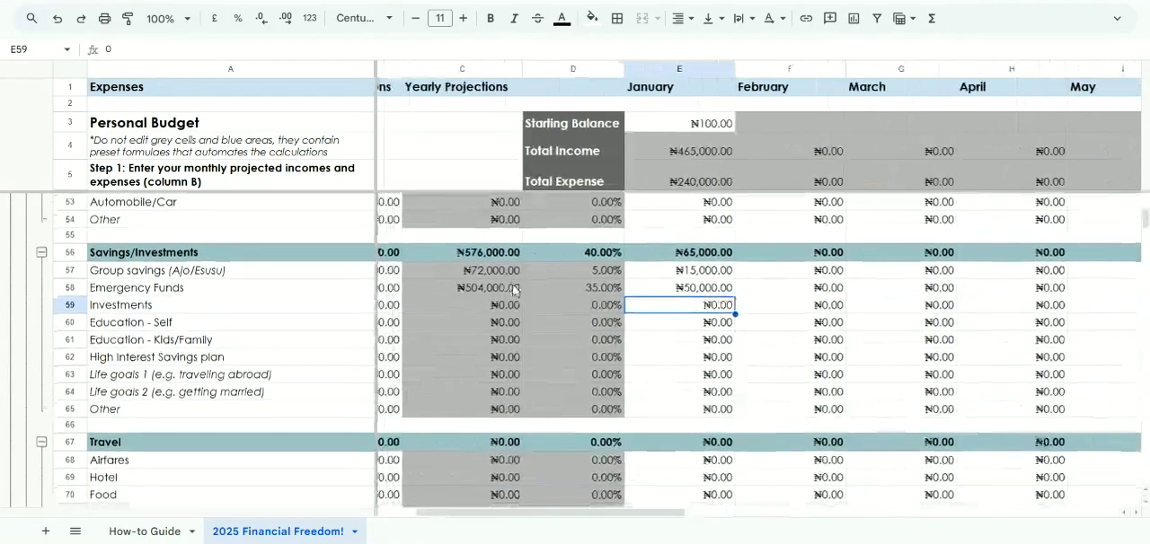
scroll(512, 289, down, 1)
scroll(292, 346, up, 2)
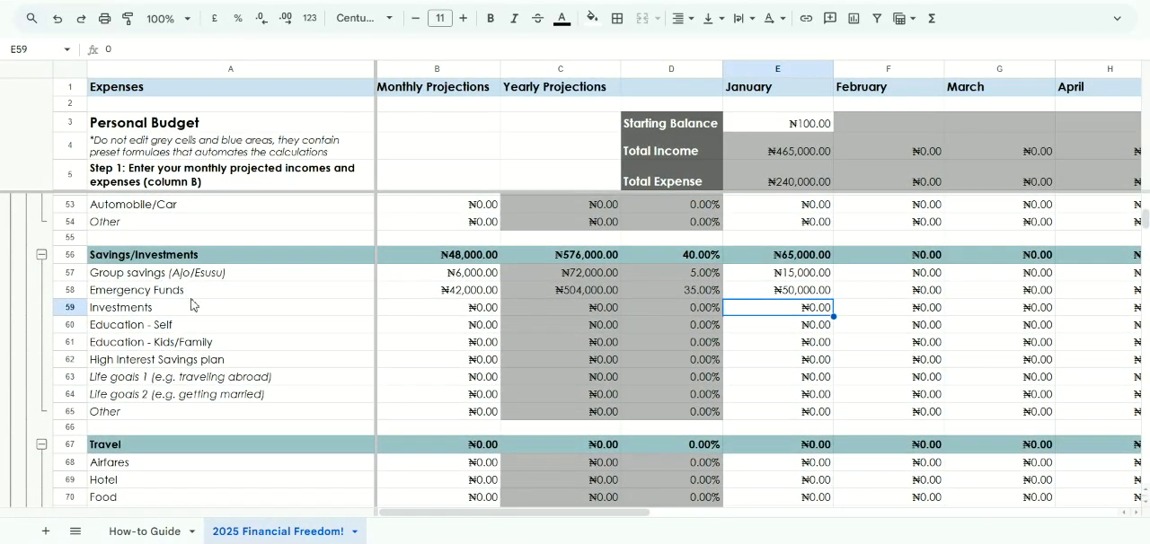
Look through the remaining Savings/Investments items, including the savings plan and life goals, and the Travel and Transportation categories
scroll(166, 303, down, 1)
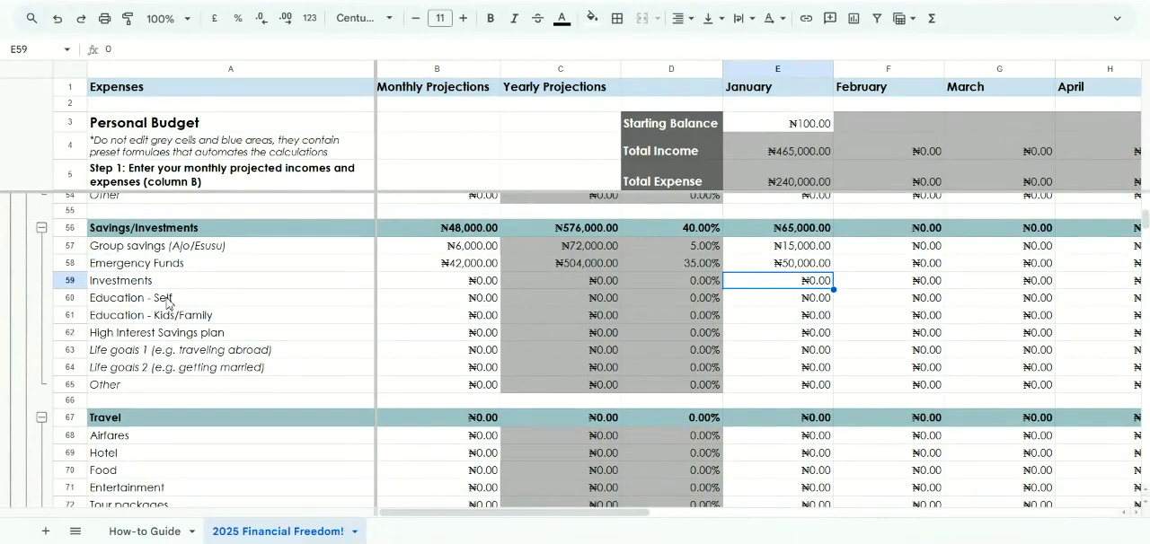
click(191, 337)
scroll(191, 343, down, 1)
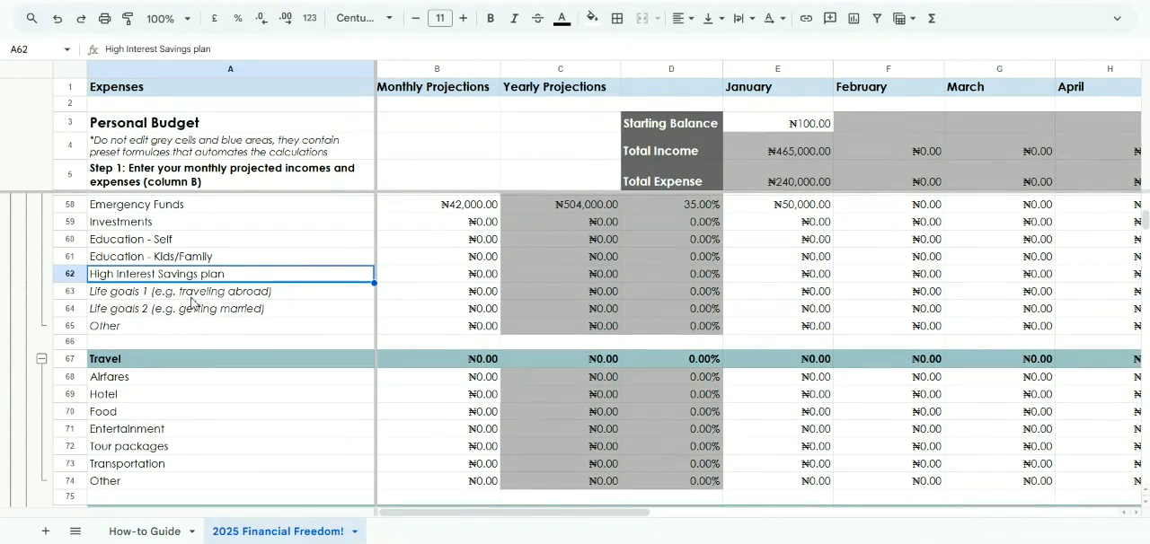
click(192, 293)
click(201, 311)
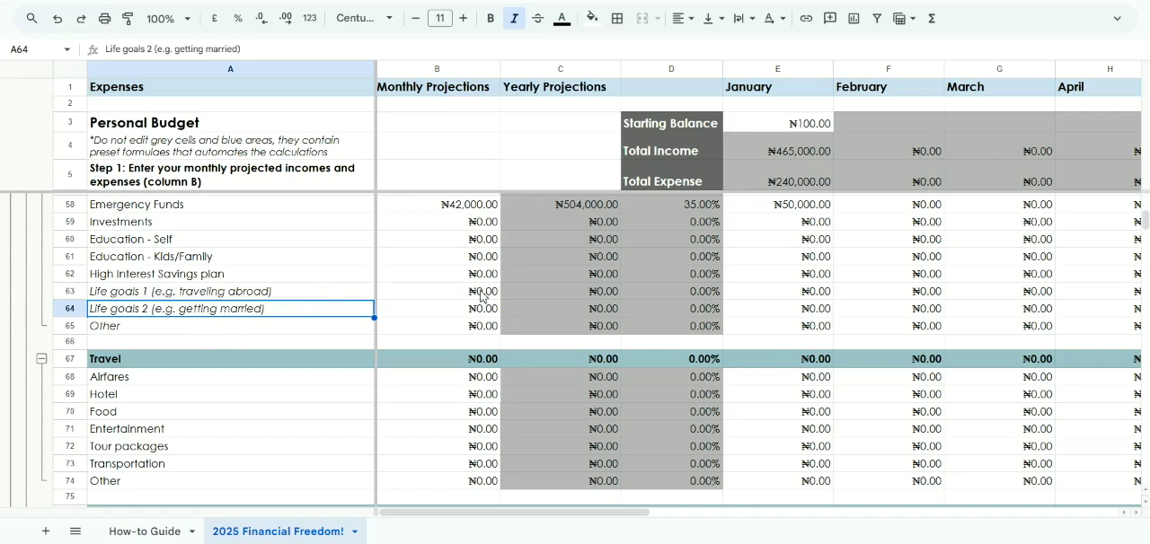
scroll(283, 403, down, 4)
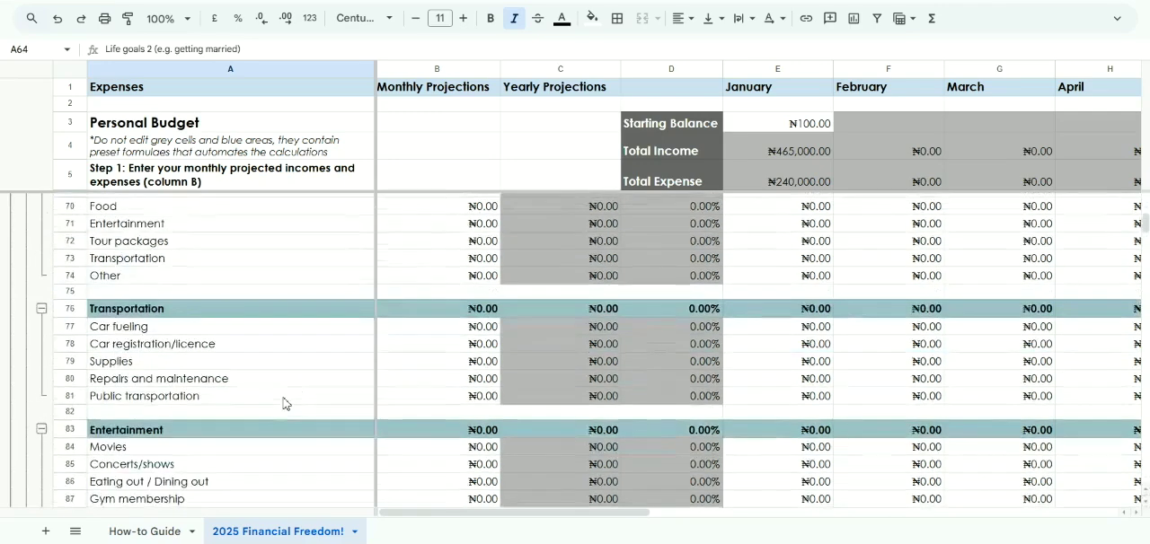
scroll(283, 403, up, 1)
scroll(283, 404, up, 1)
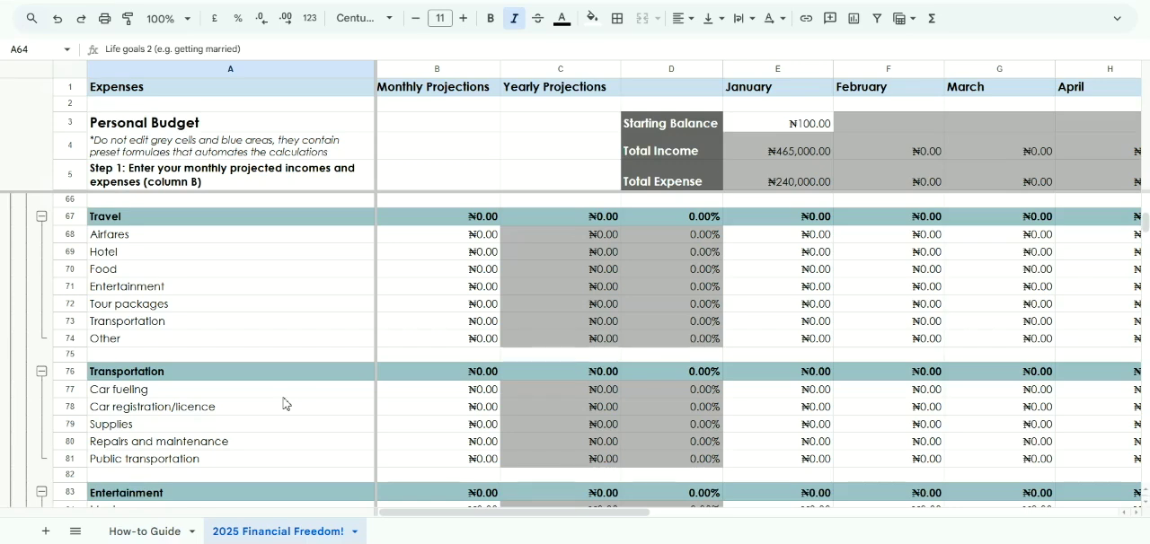
Enter 250000 as the monthly projection and 120000 as the January amount for Airfares under Travel
click(469, 239)
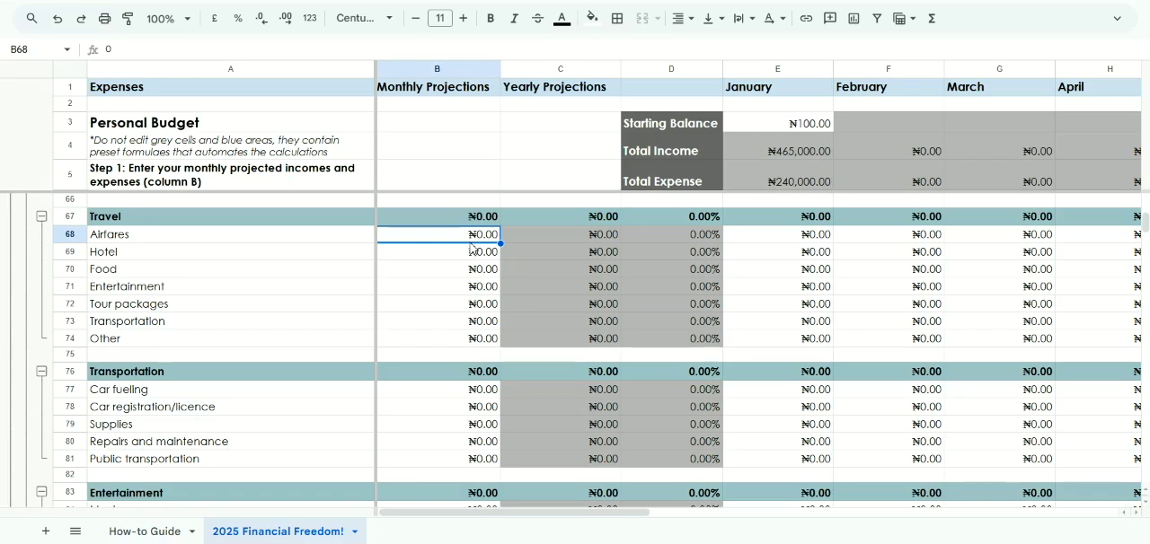
text(250000)
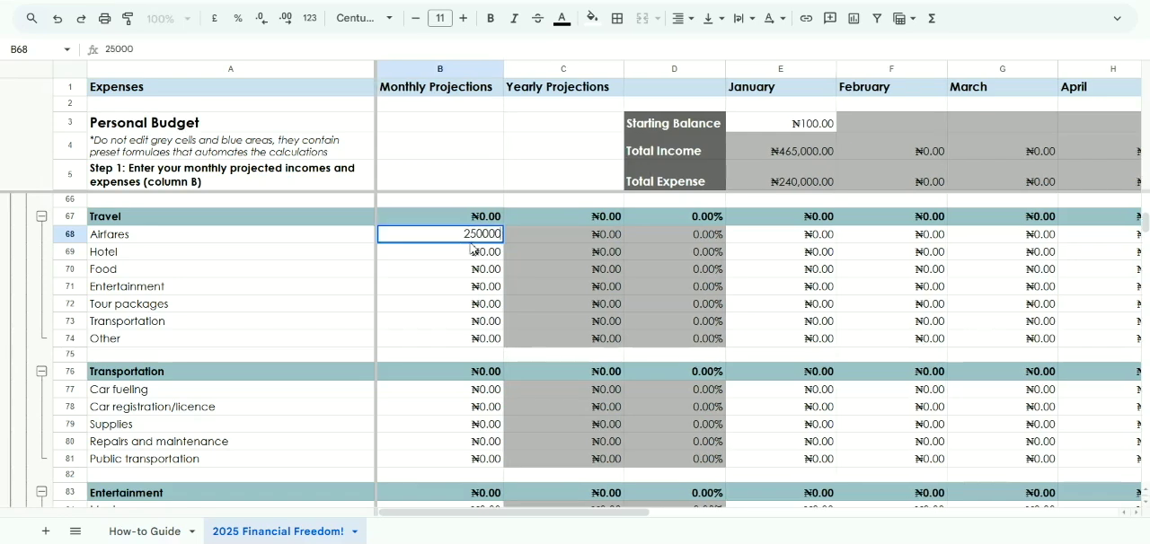
key(Return)
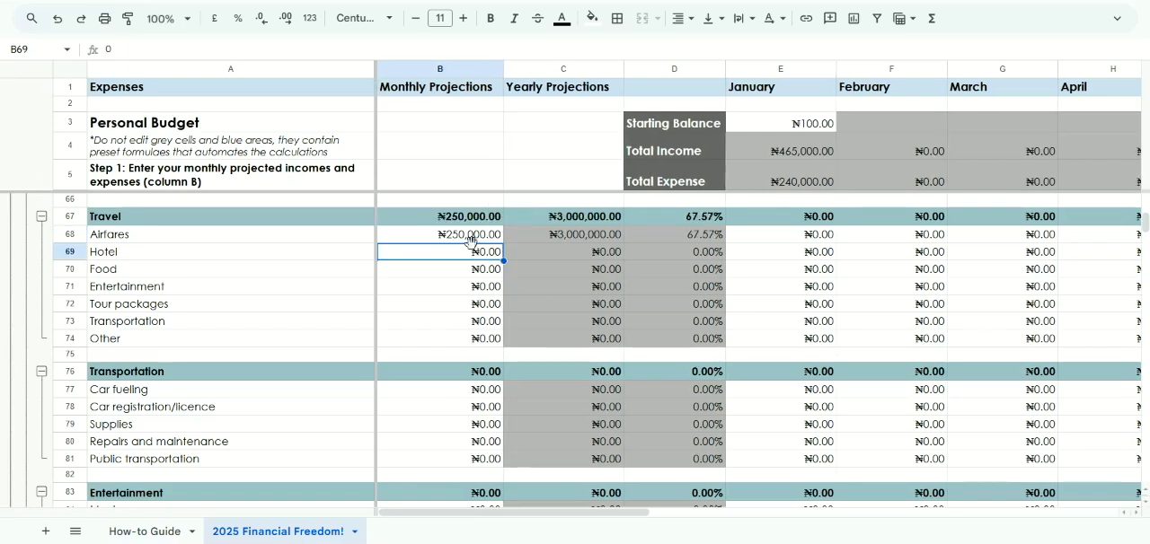
click(573, 238)
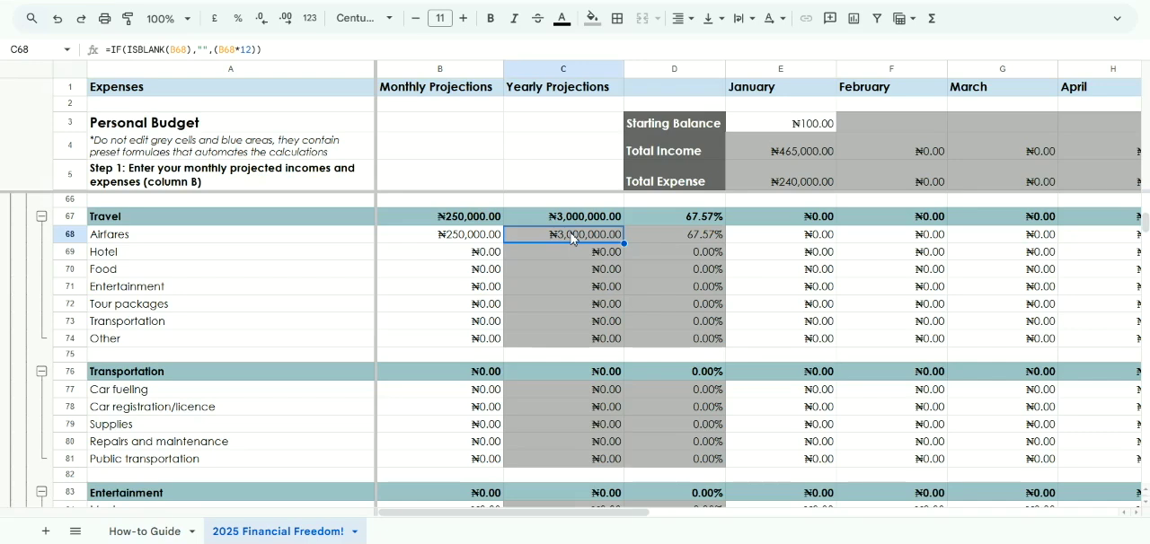
click(787, 241)
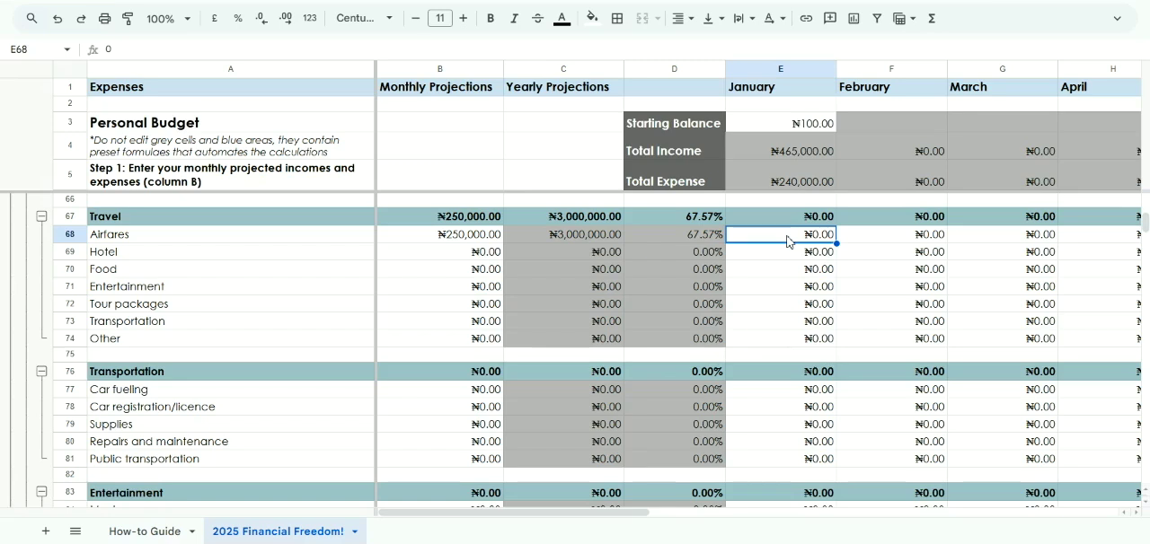
text(120000)
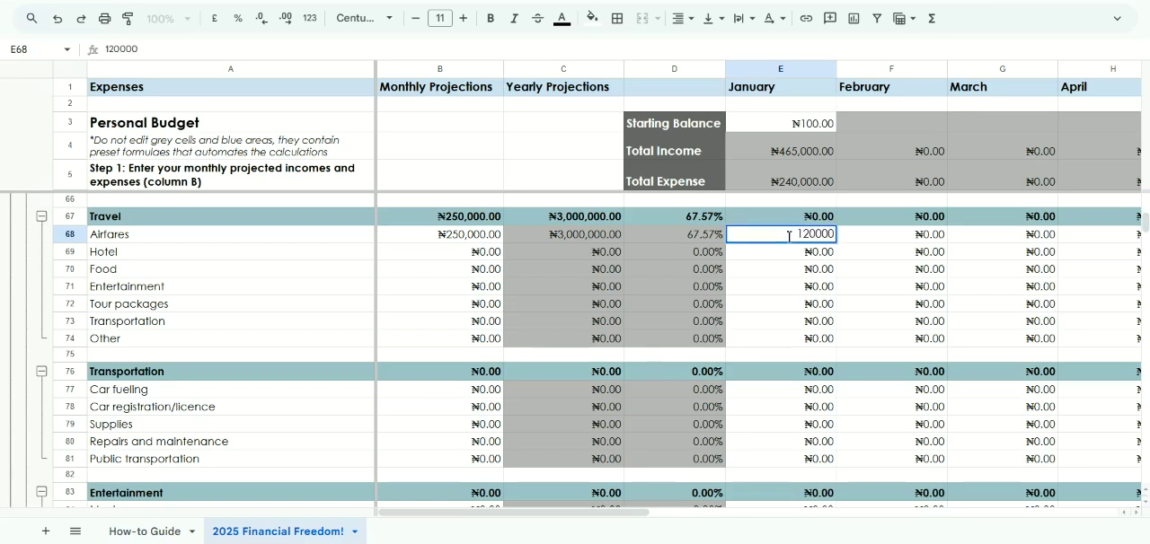
key(Return)
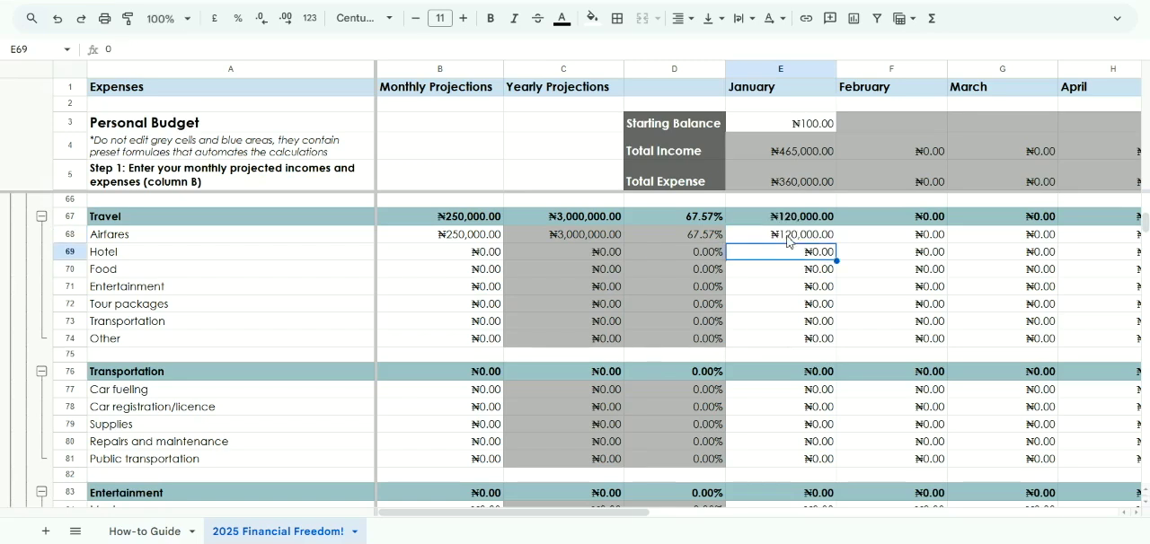
Enter 300000 as the monthly projection and 180000 as the January amount for Hotel under Travel
click(483, 259)
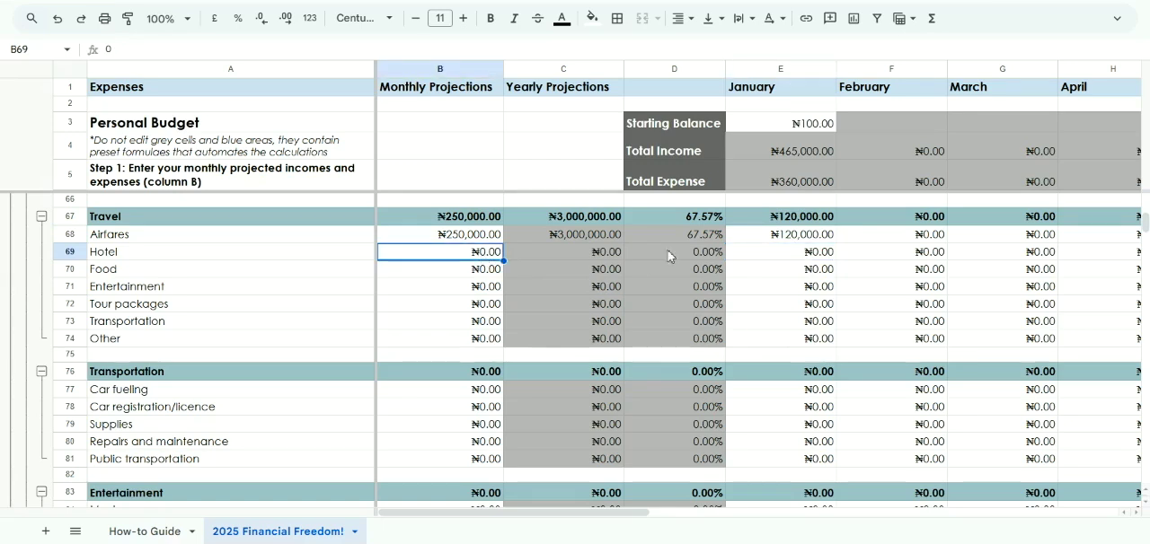
text(300000)
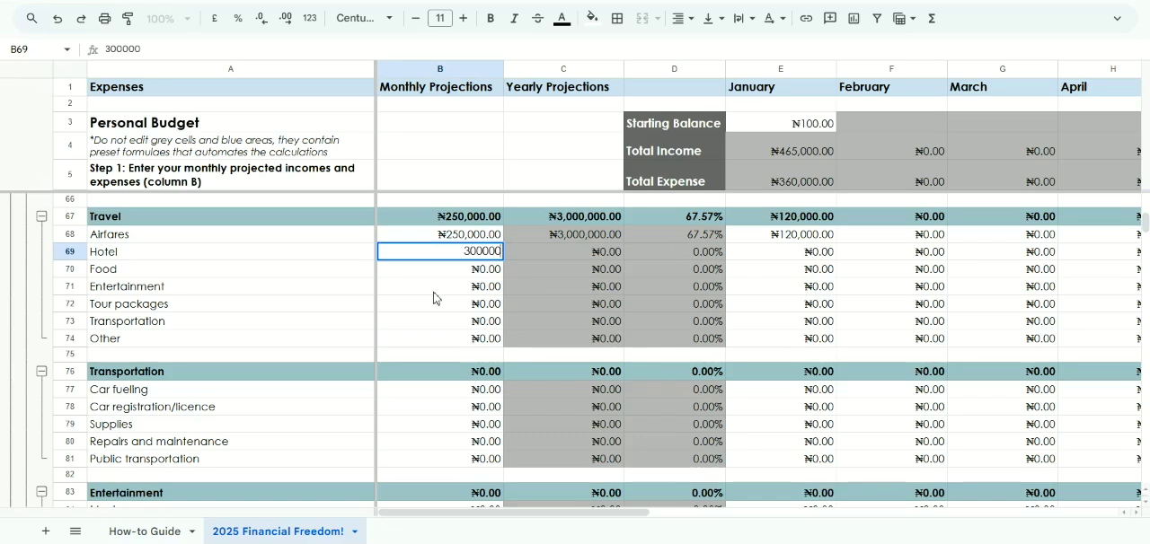
key(Return)
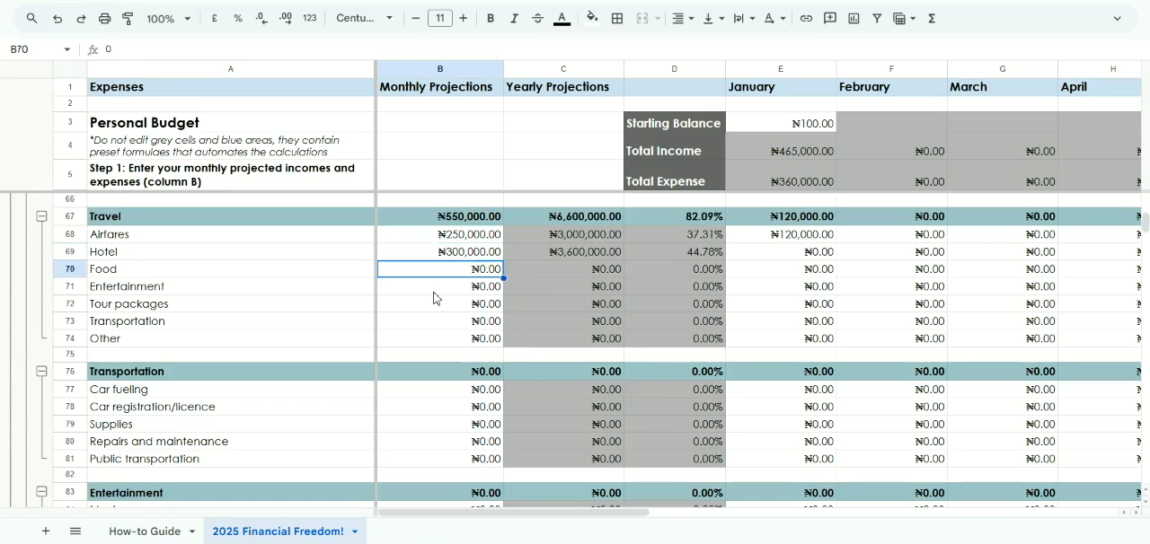
click(778, 255)
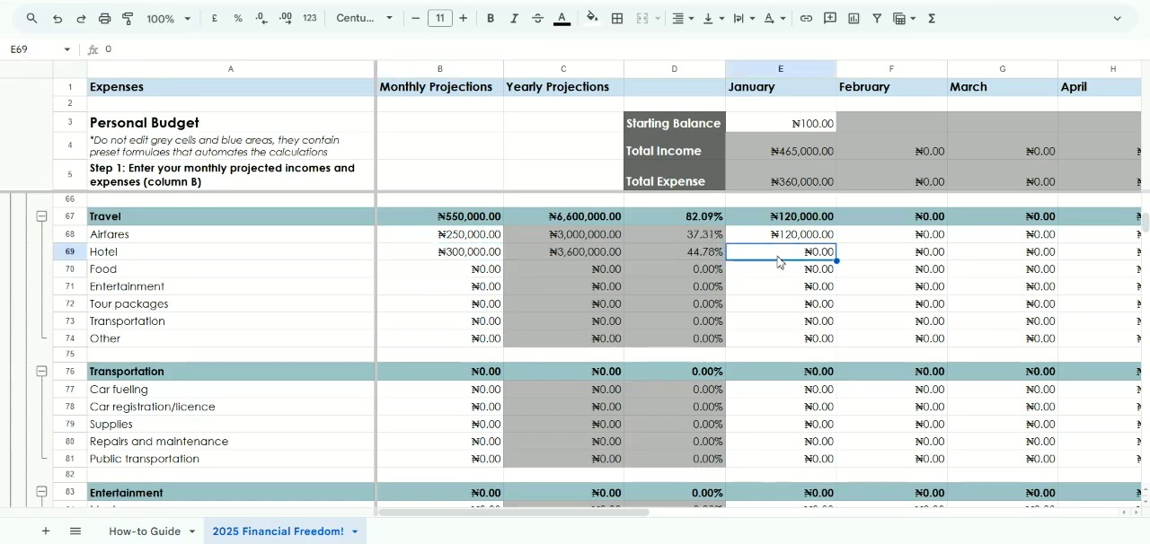
text(180000)
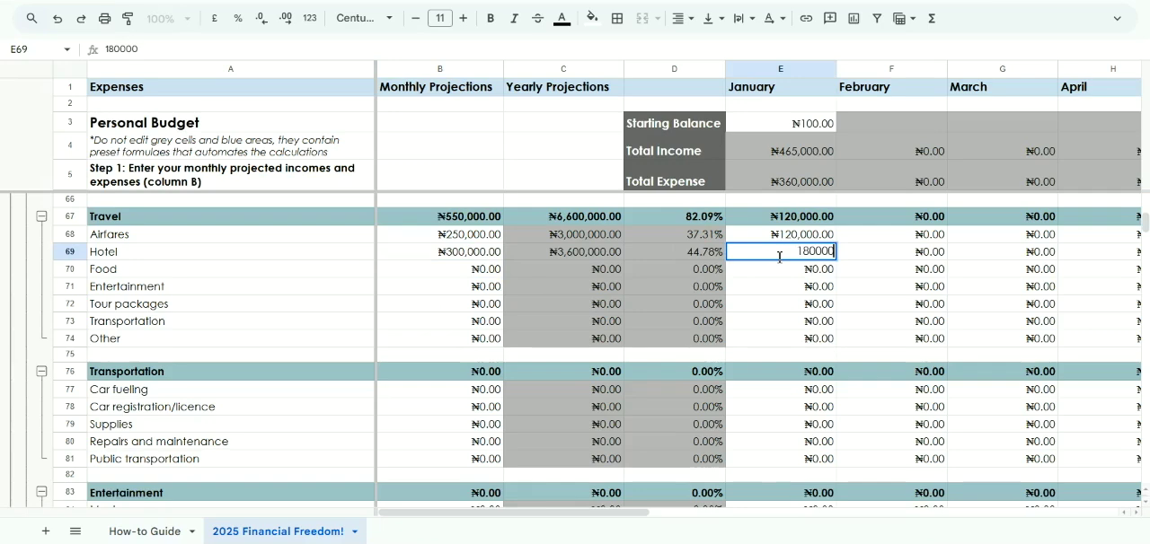
key(Return)
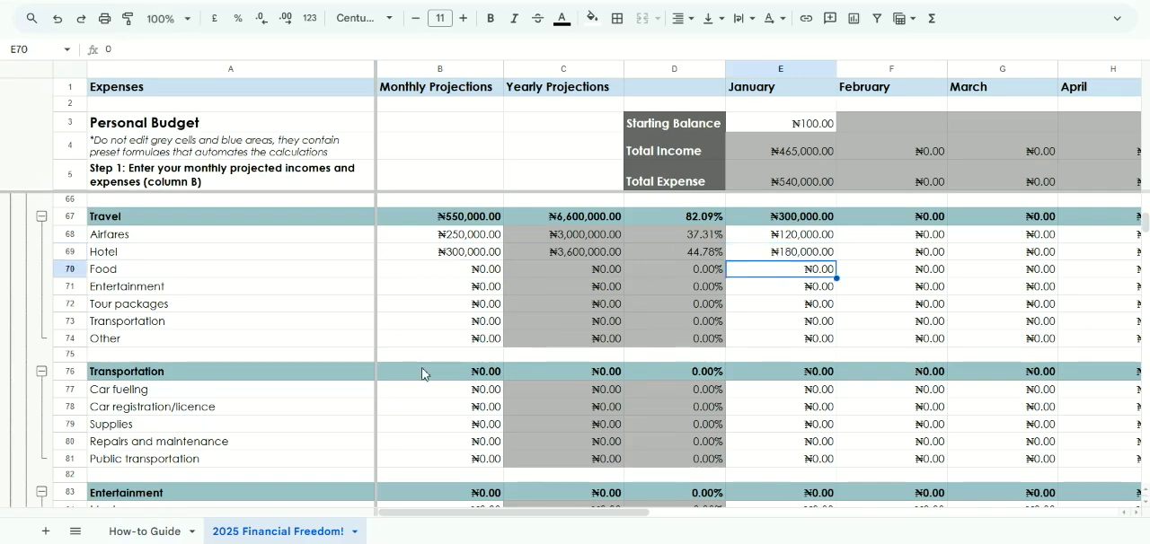
Enter 100000 as the monthly projection for Other under Travel and check its January cell
scroll(423, 373, down, 2)
scroll(422, 374, up, 1)
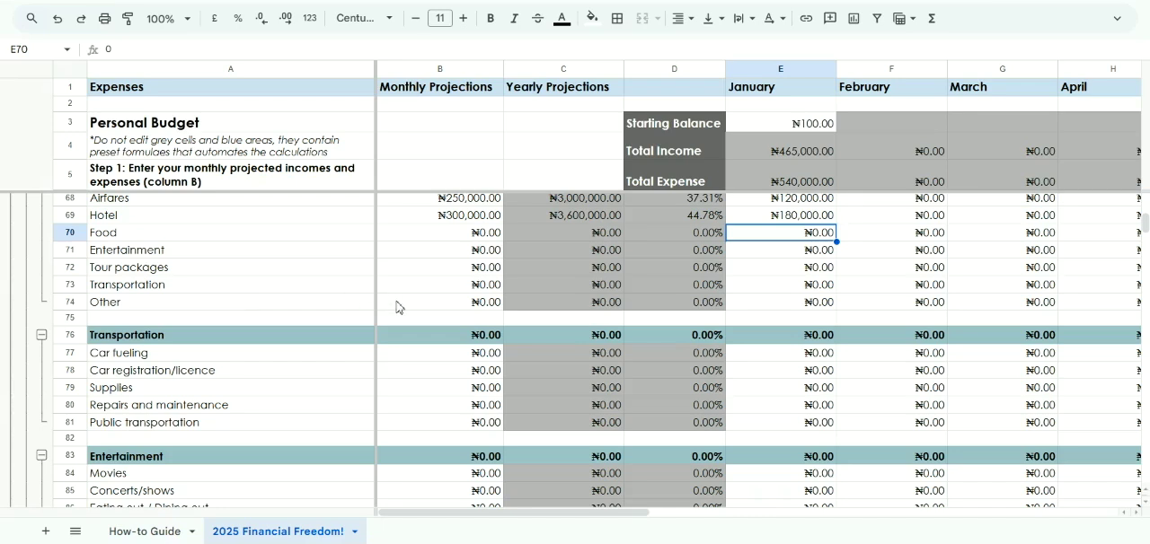
click(271, 303)
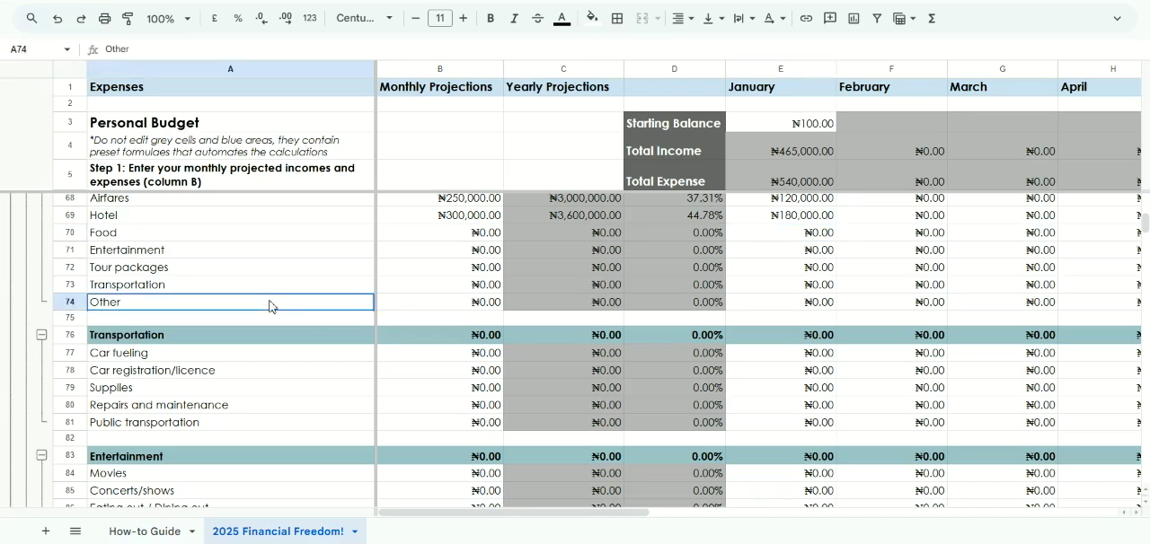
click(438, 291)
click(455, 309)
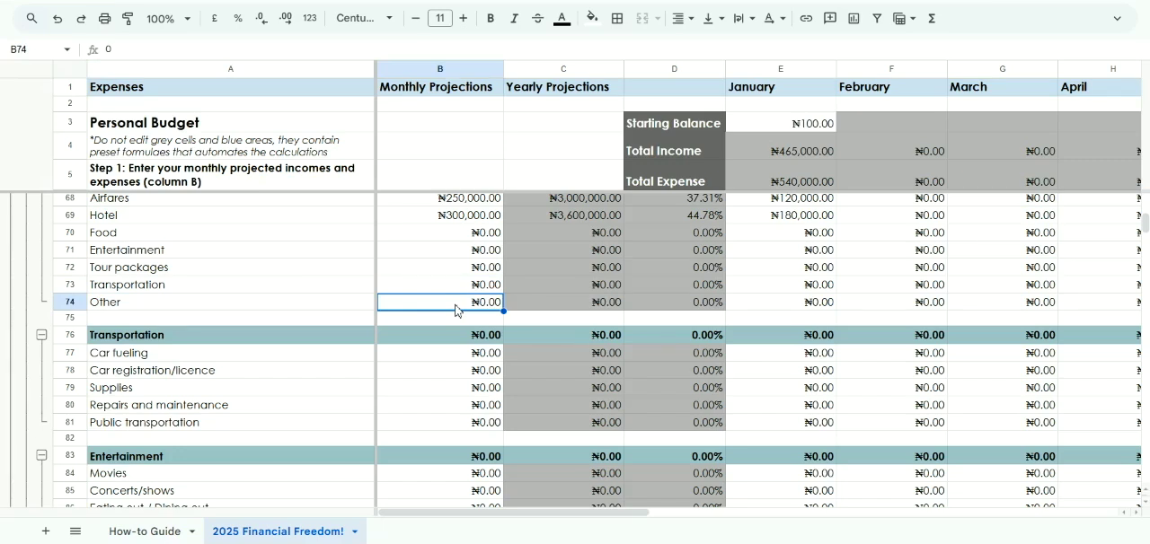
text(100000)
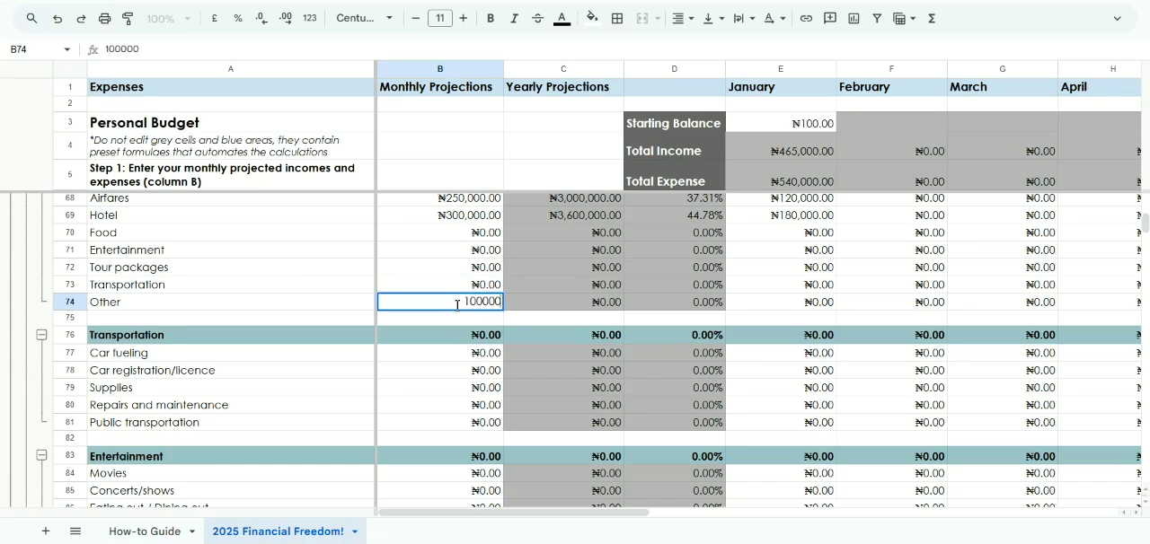
key(Return)
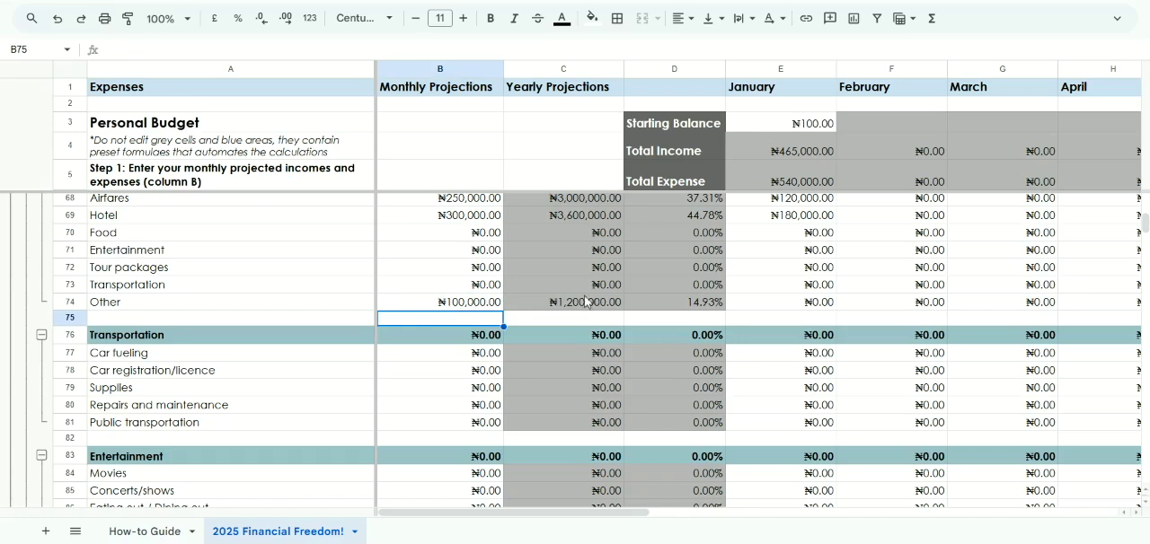
scroll(761, 310, right, 3)
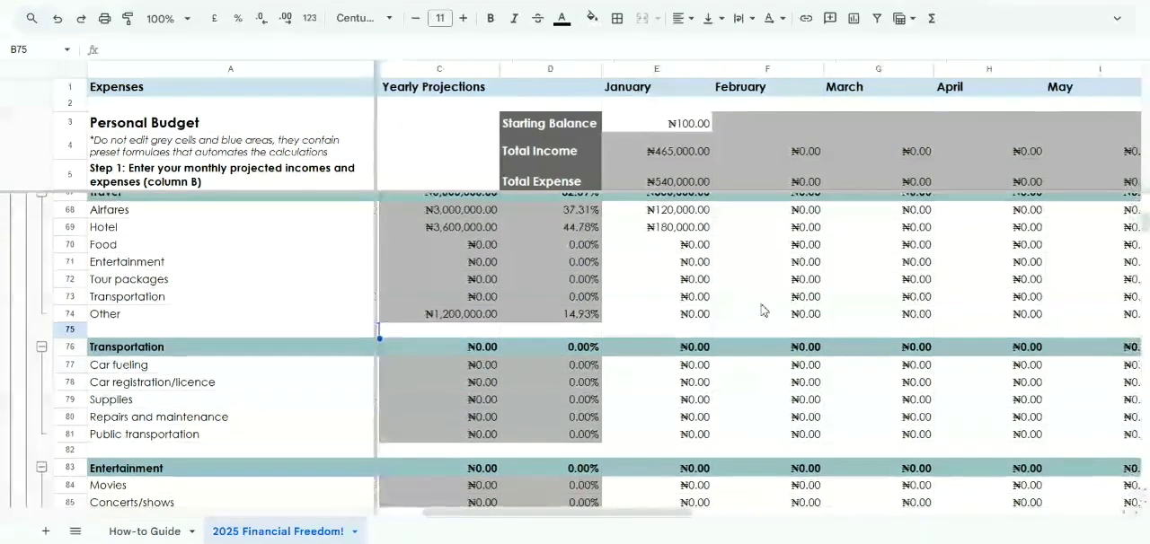
click(637, 326)
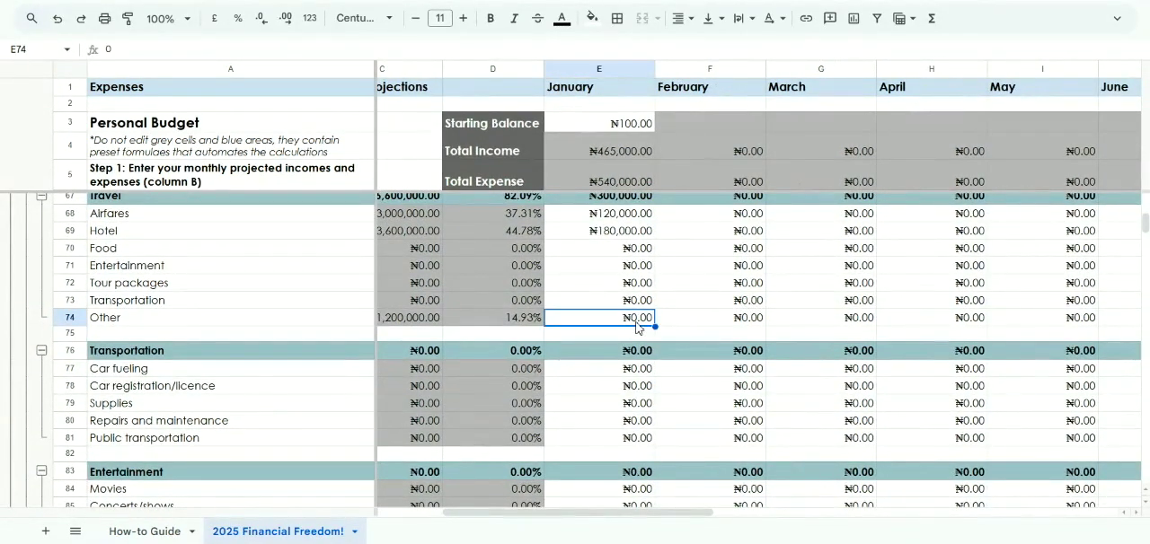
scroll(636, 327, left, 3)
Enter 150000 as the monthly projection for Public transportation under Transportation
scroll(636, 327, down, 3)
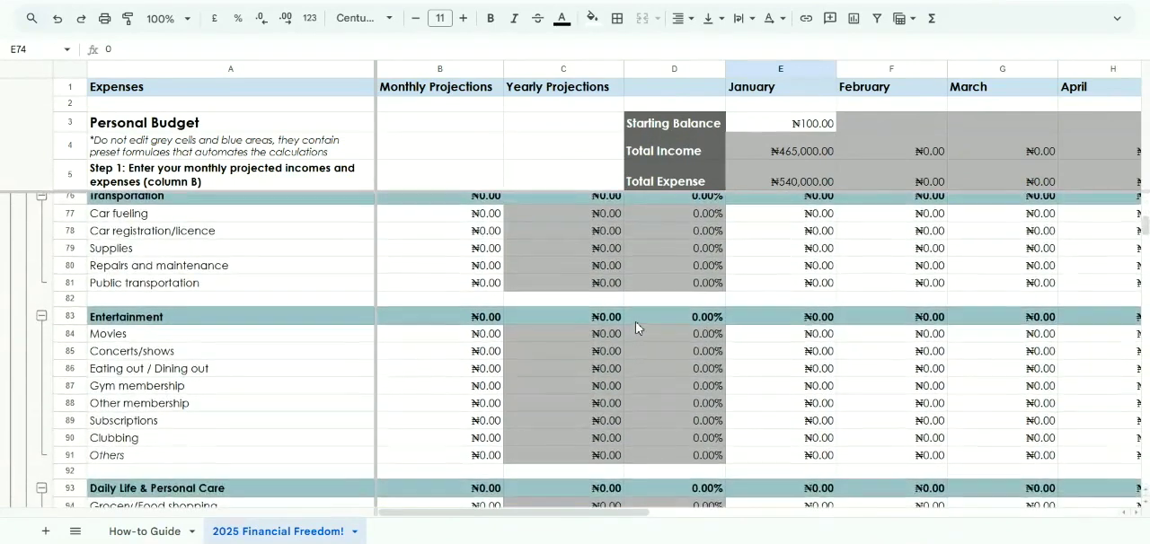
click(482, 237)
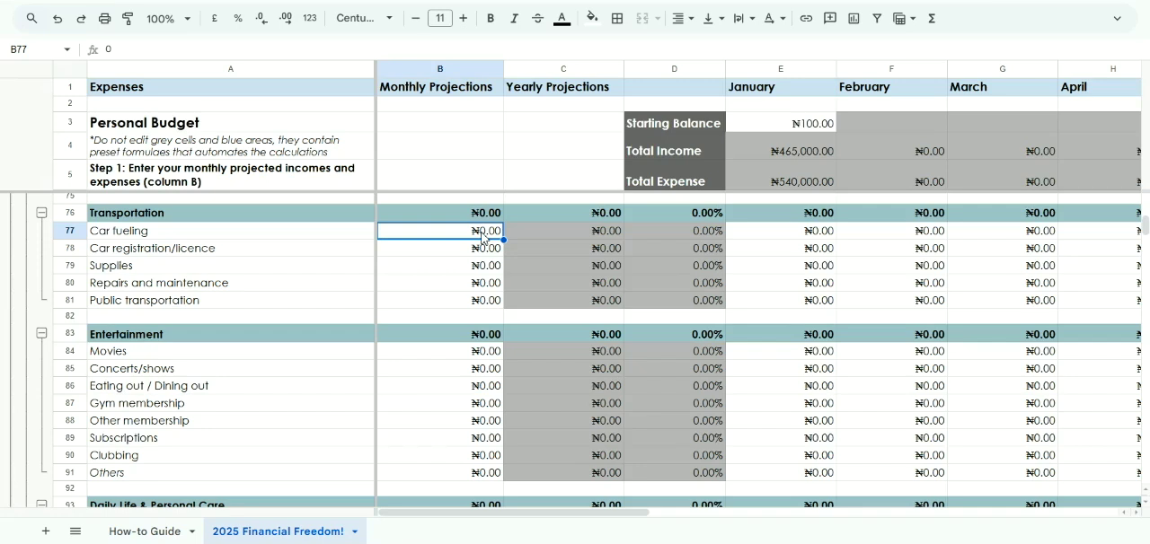
click(479, 302)
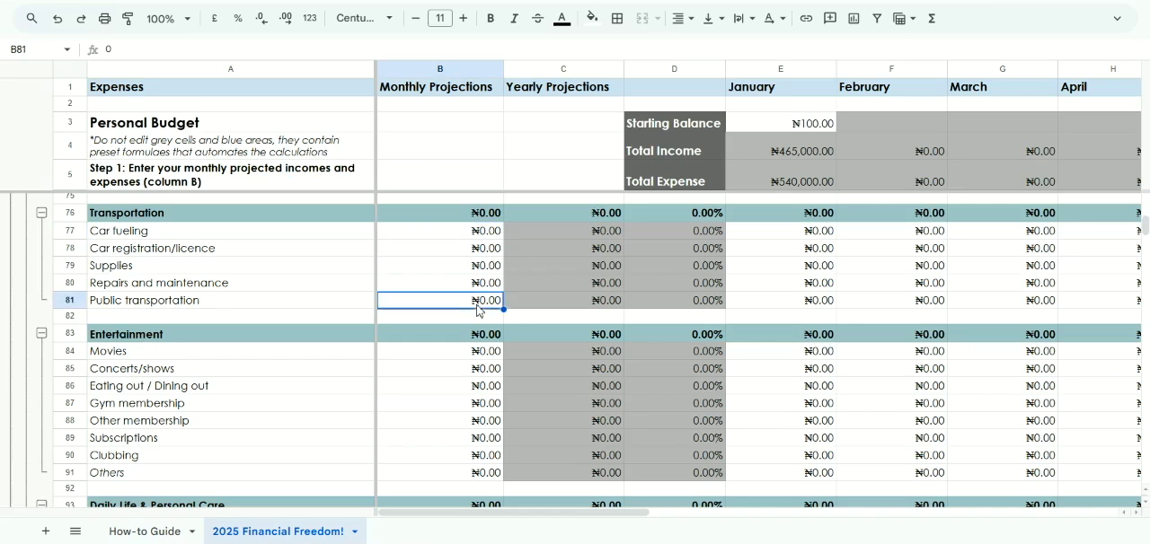
text(150000)
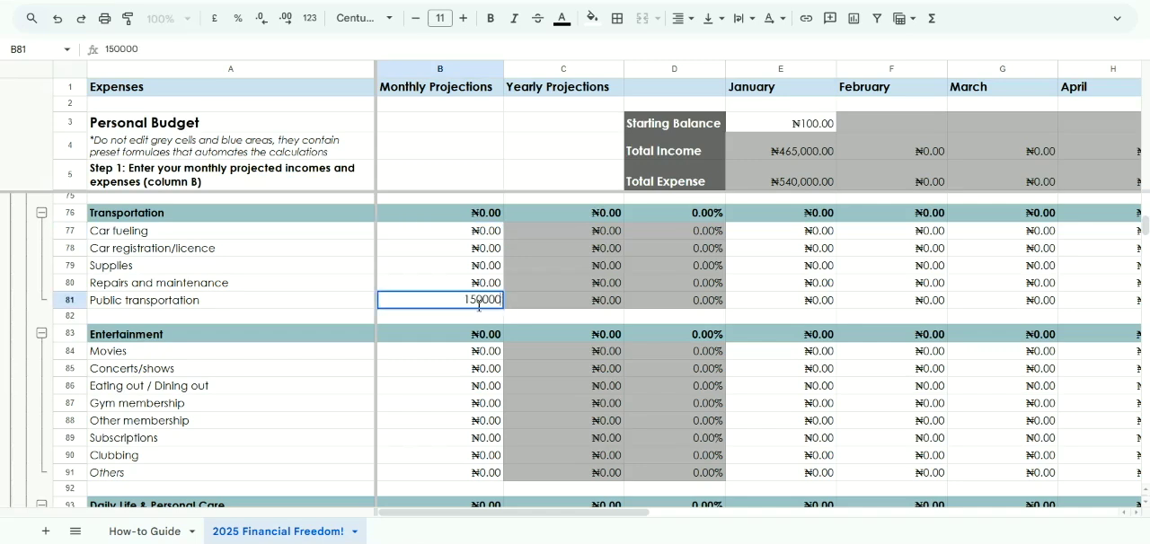
key(Return)
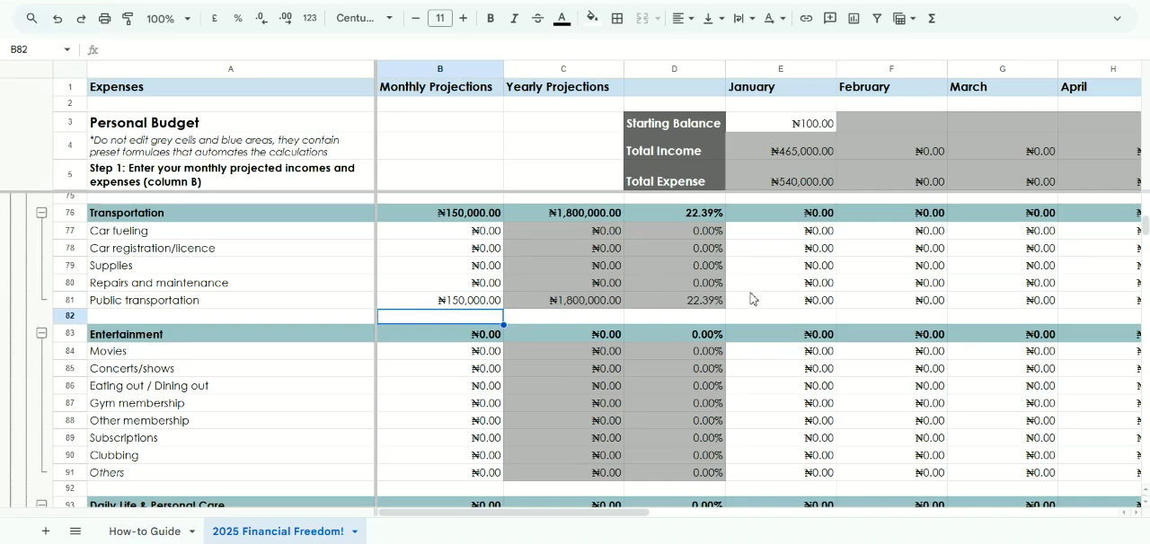
Enter 50000 as the January amount for Public transportation
scroll(760, 301, right, 2)
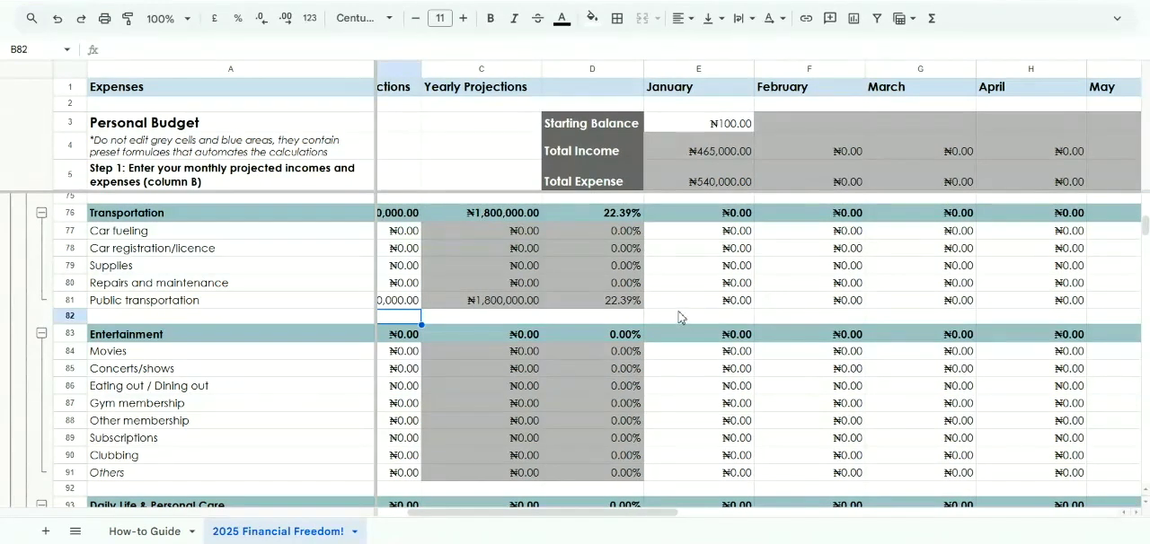
scroll(678, 316, left, 2)
scroll(678, 316, right, 2)
scroll(678, 317, left, 2)
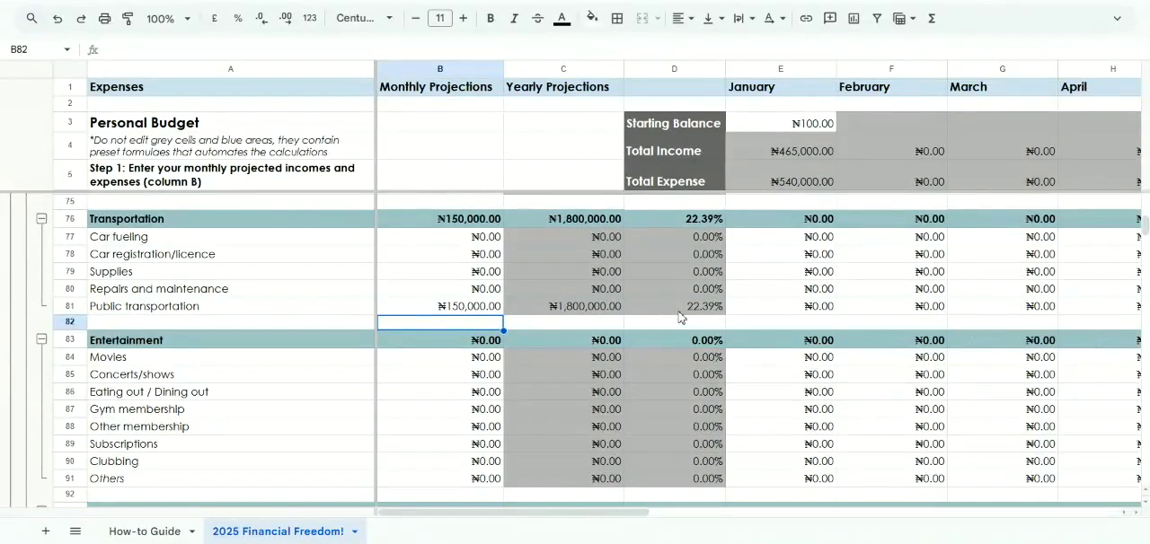
scroll(760, 313, right, 3)
scroll(760, 313, up, 1)
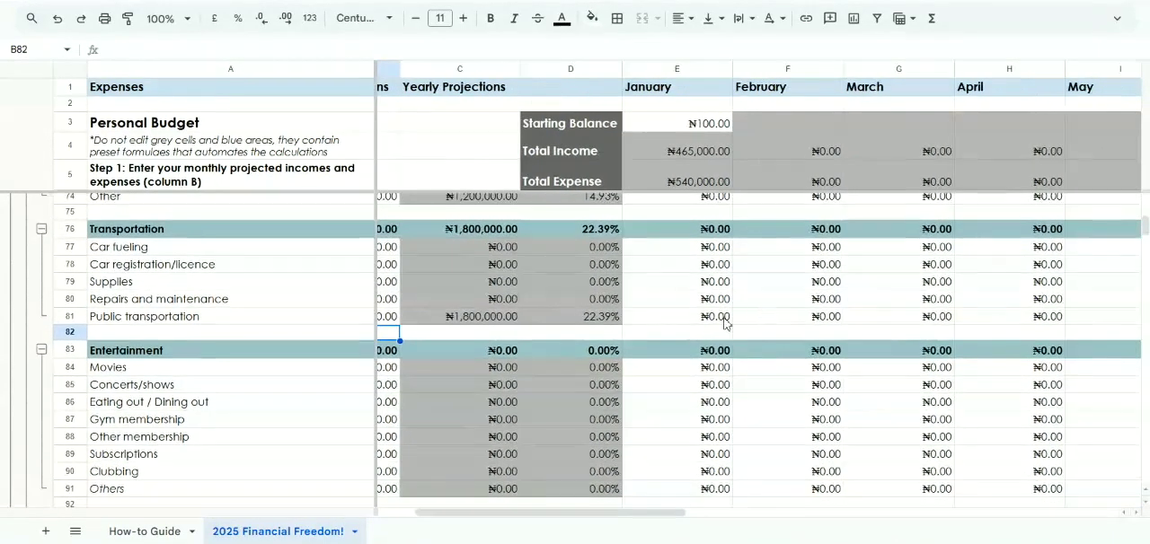
click(713, 320)
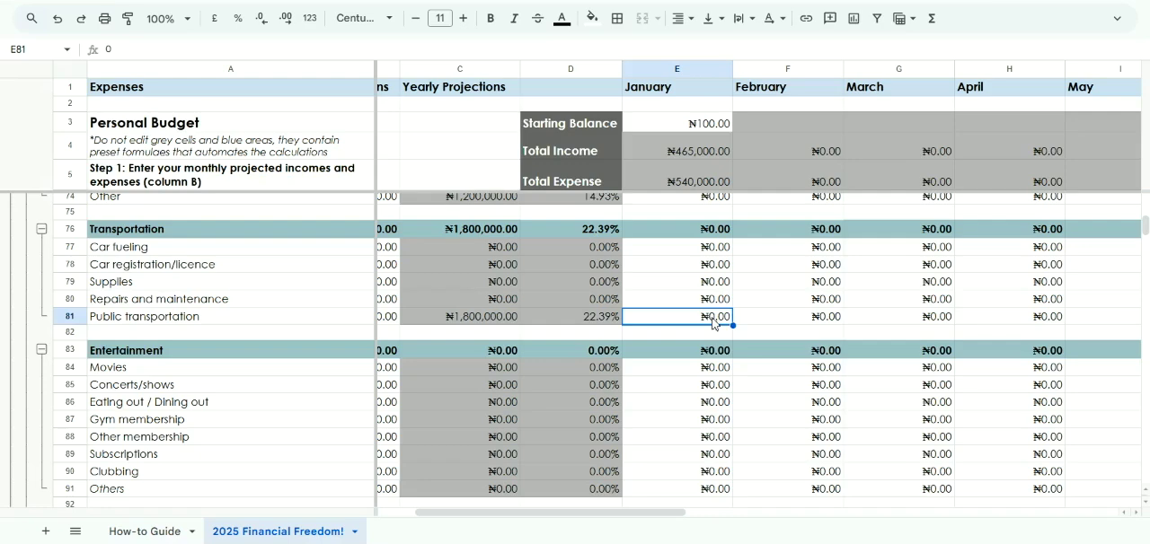
text(50000)
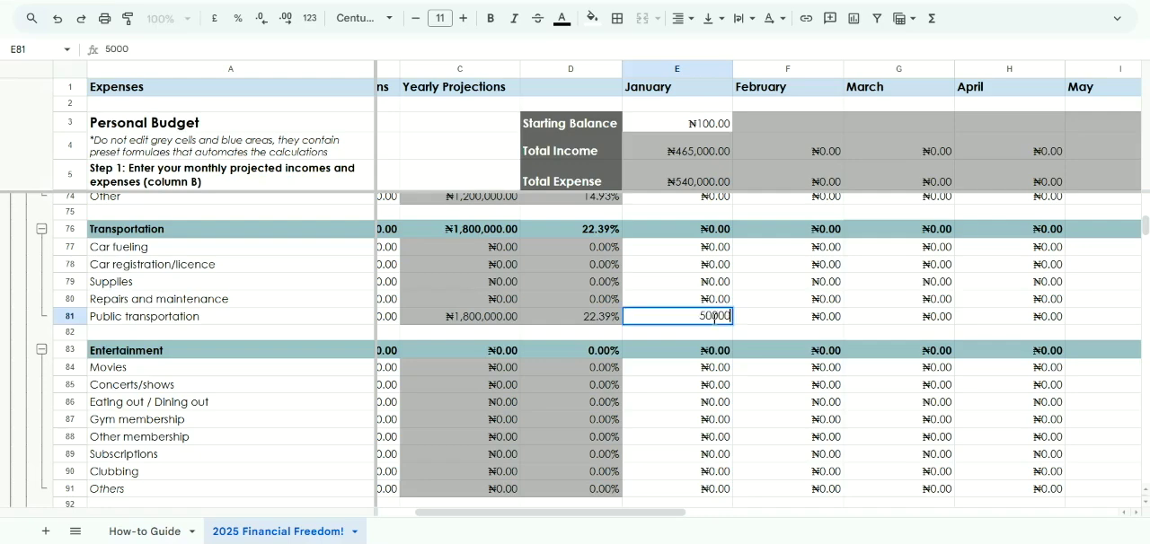
key(Return)
Look through the Entertainment, Daily Life & Personal Care and Contributions categories below Transportation
scroll(713, 323, left, 2)
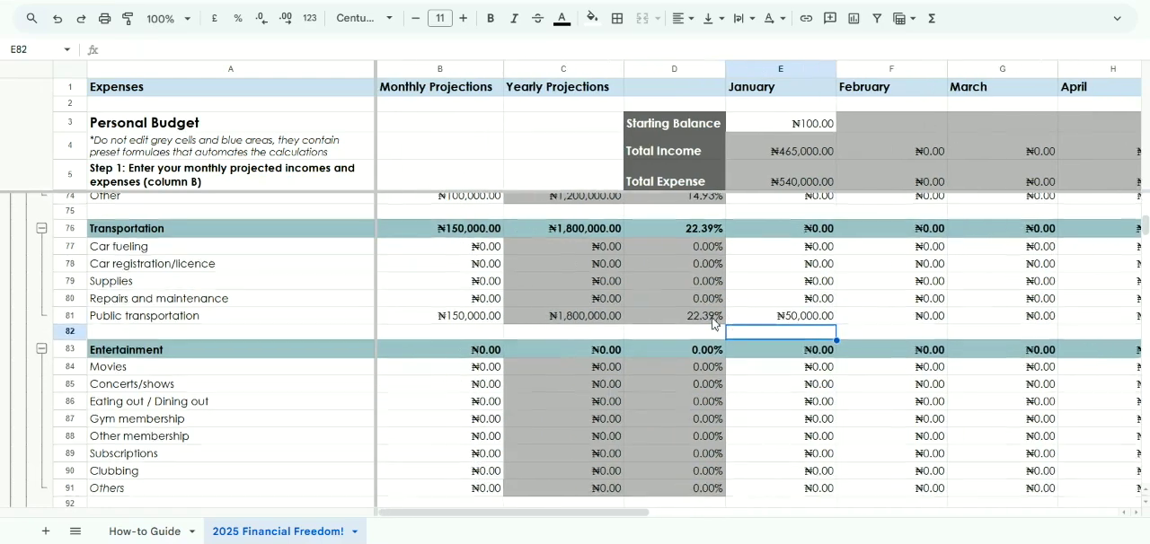
scroll(712, 324, down, 4)
scroll(713, 324, down, 3)
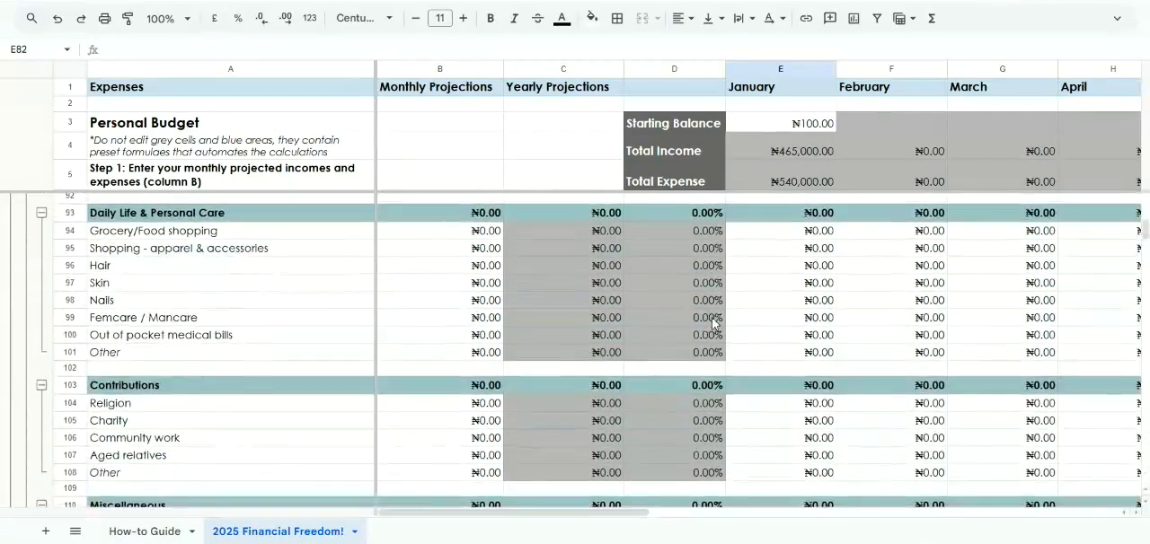
scroll(713, 324, up, 2)
scroll(713, 324, up, 2)
scroll(713, 324, down, 1)
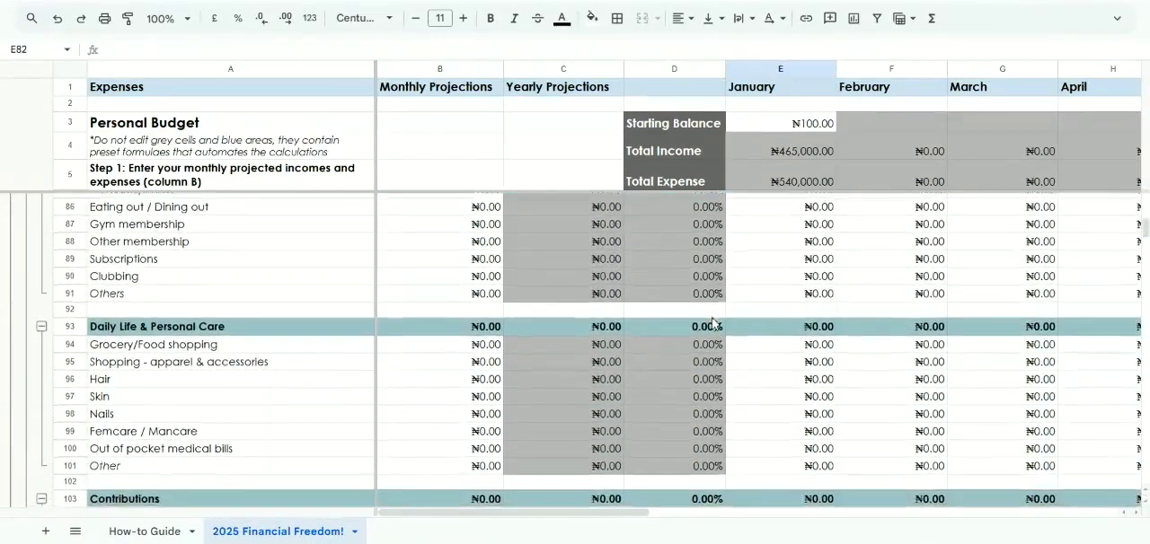
scroll(713, 324, up, 3)
scroll(713, 324, up, 1)
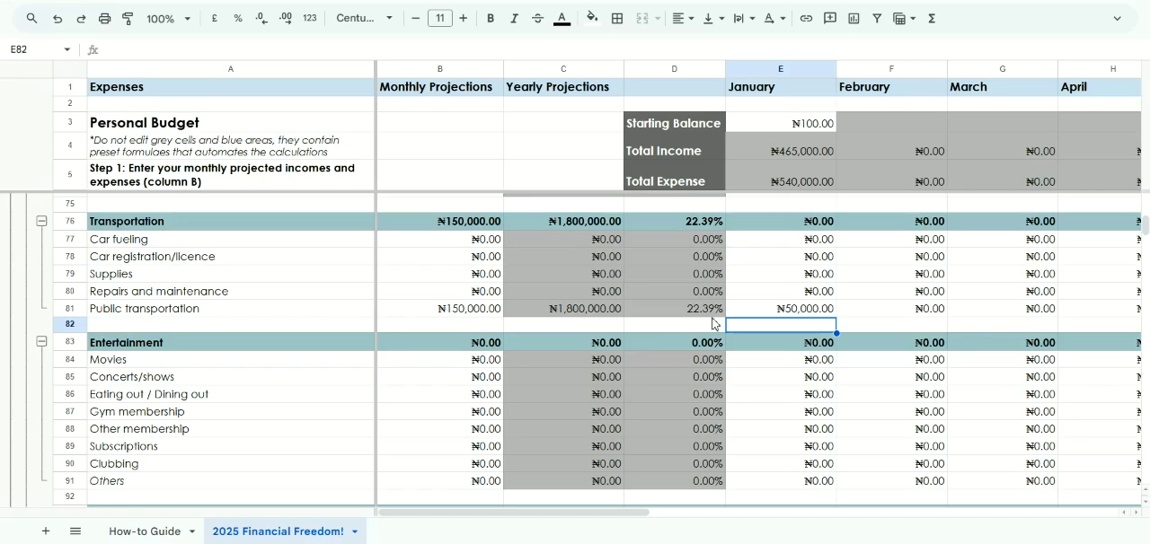
Enter 100000 as the monthly projection for Car fueling under Transportation
click(486, 245)
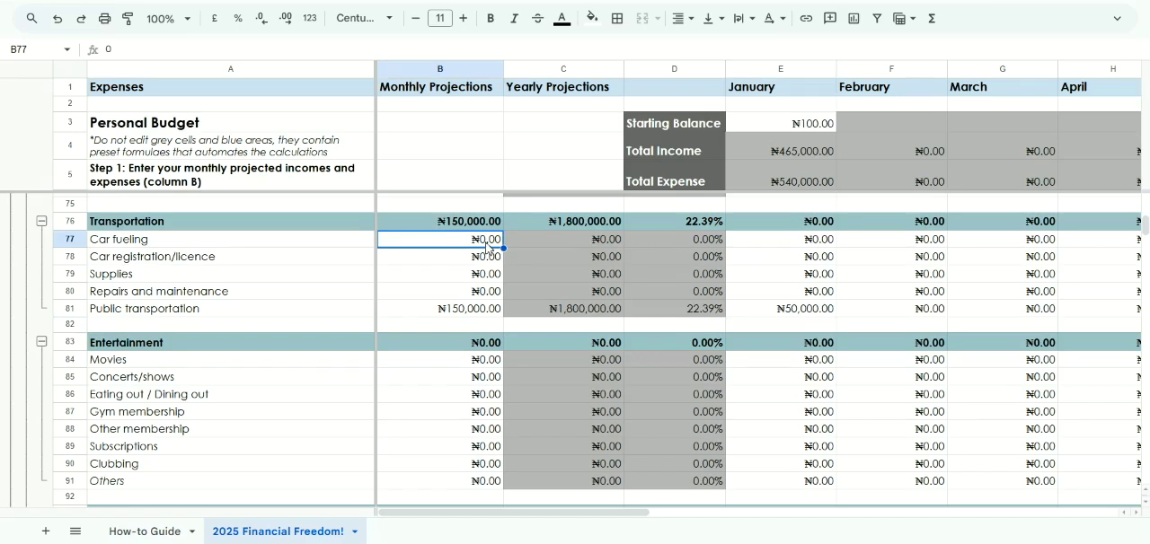
text(100000)
key(Return)
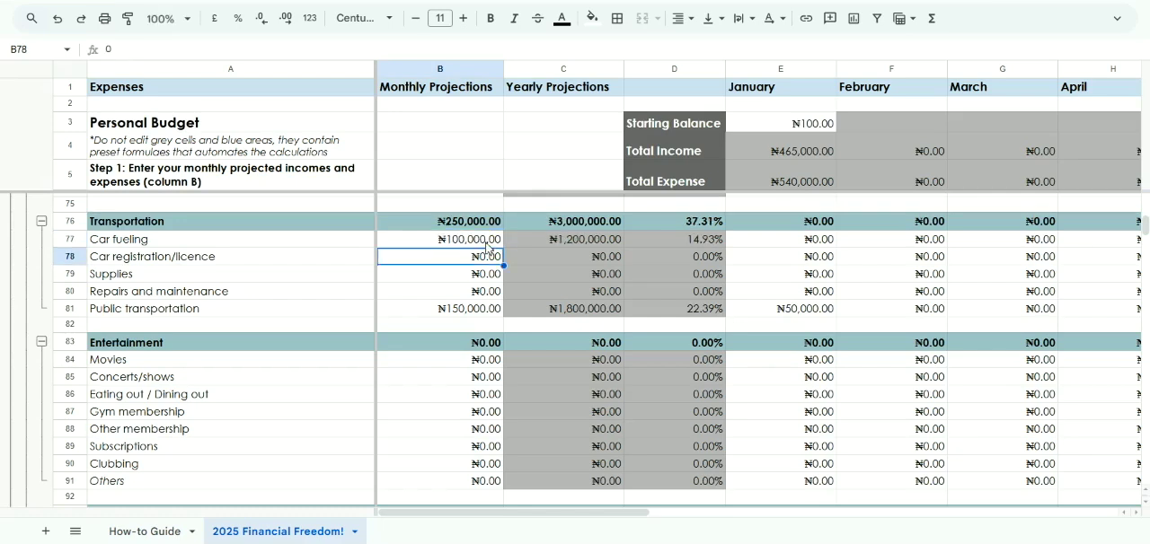
Enter 20000 as the January amount for Car fueling
click(763, 242)
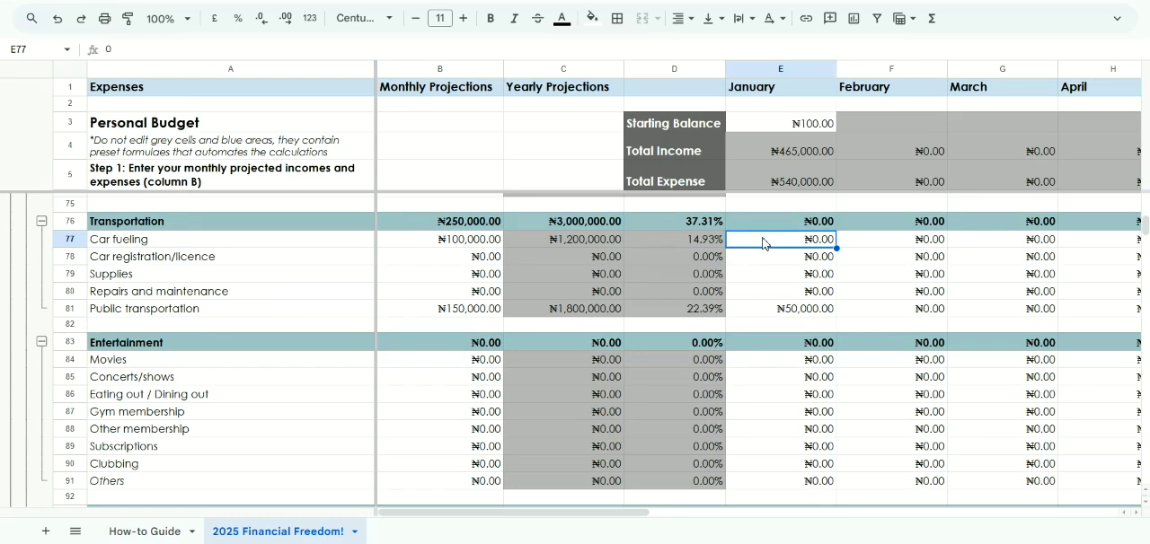
text(20000)
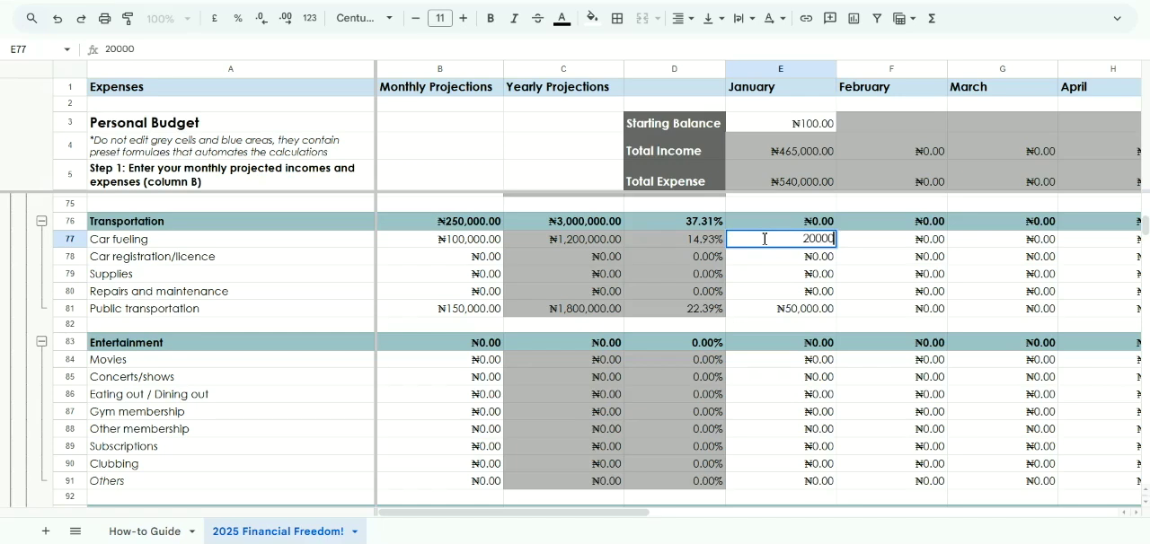
key(Return)
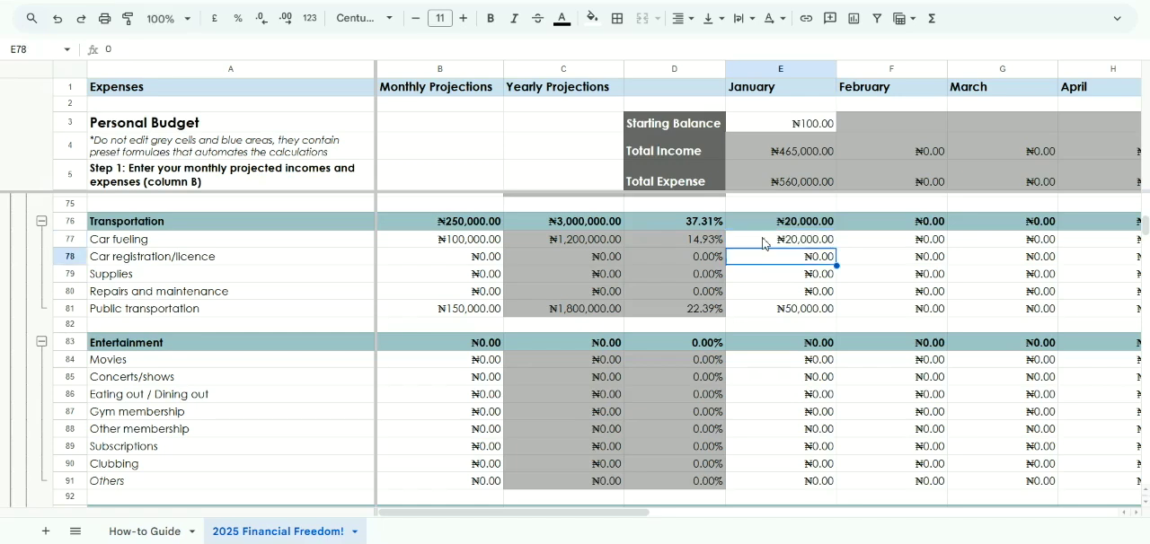
Set the January amount for Car fueling to 30000
click(763, 238)
text(30000)
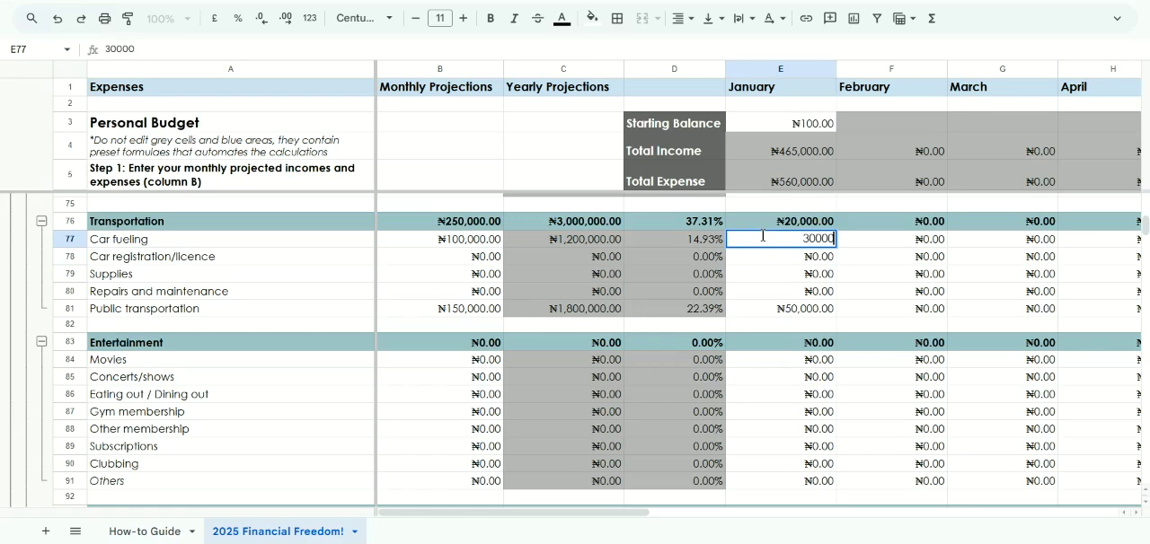
key(Return)
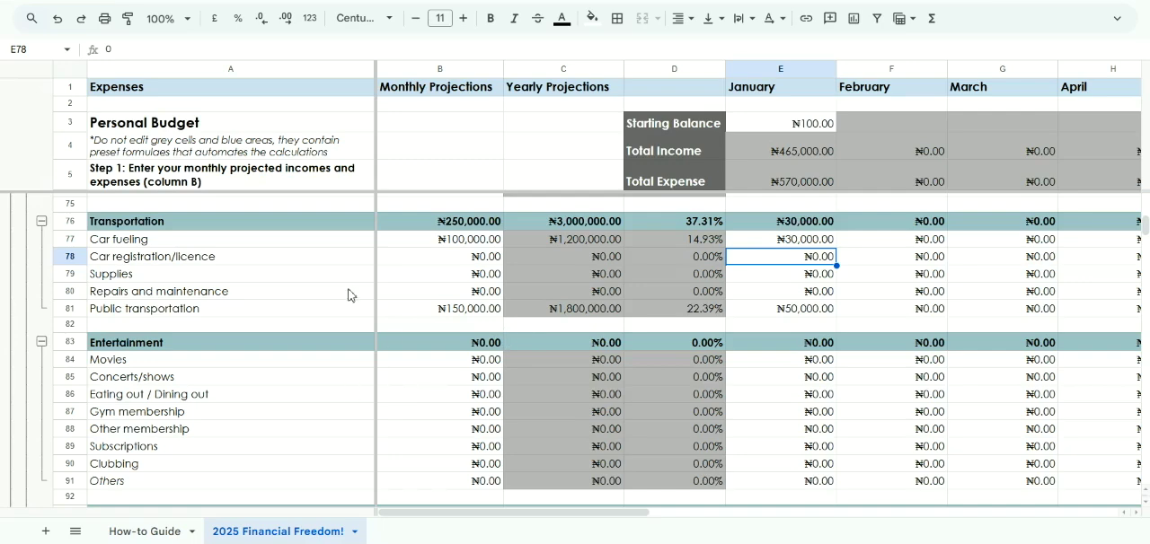
Review the Entertainment and Daily Life & Personal Care items, including Movies, Other membership and Subscriptions
scroll(348, 296, down, 3)
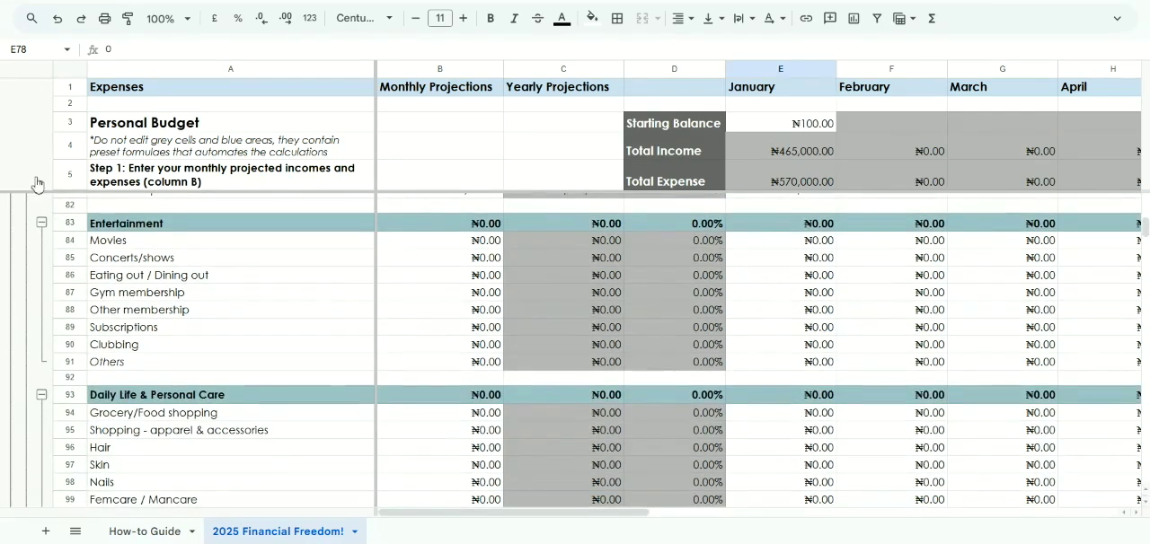
scroll(131, 244, down, 3)
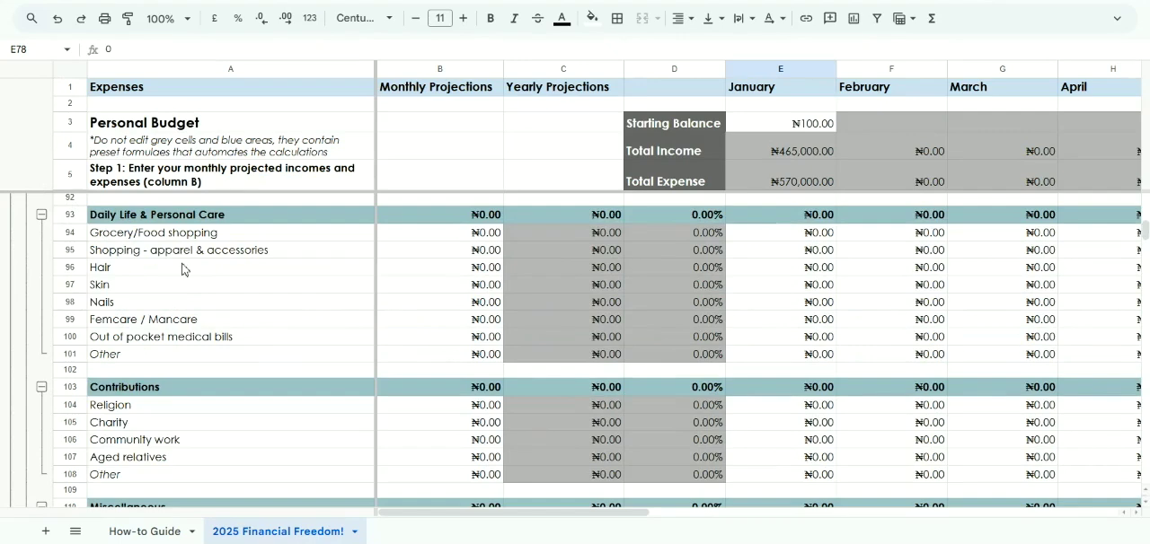
scroll(181, 270, up, 4)
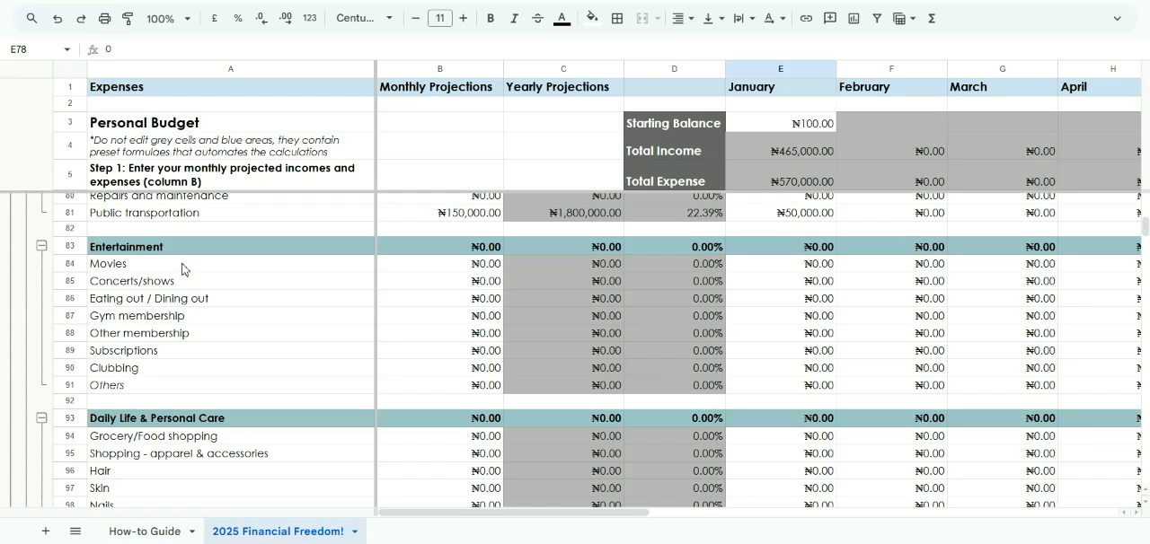
click(420, 274)
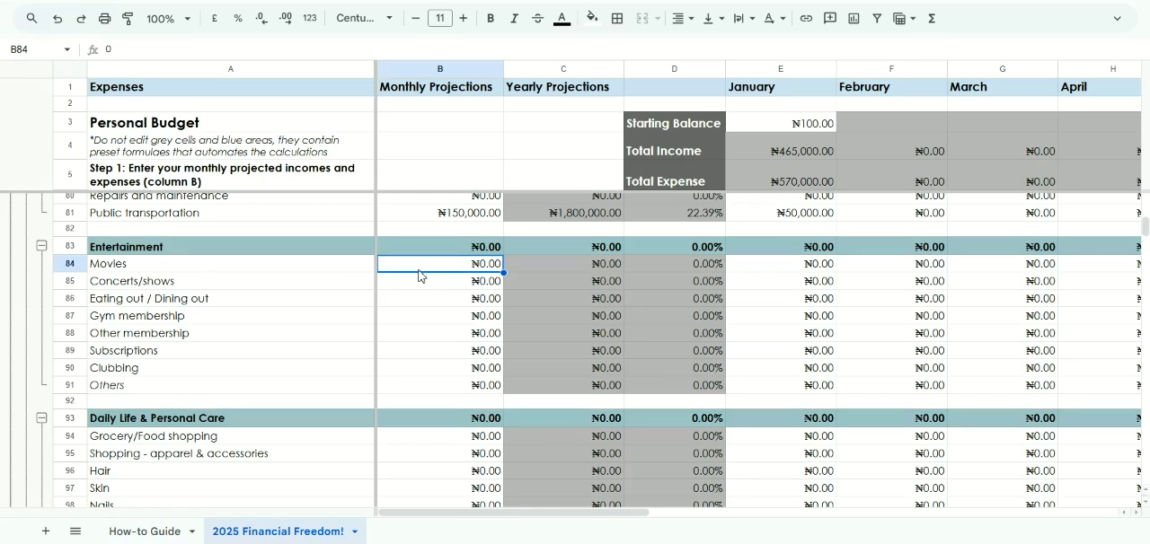
click(236, 262)
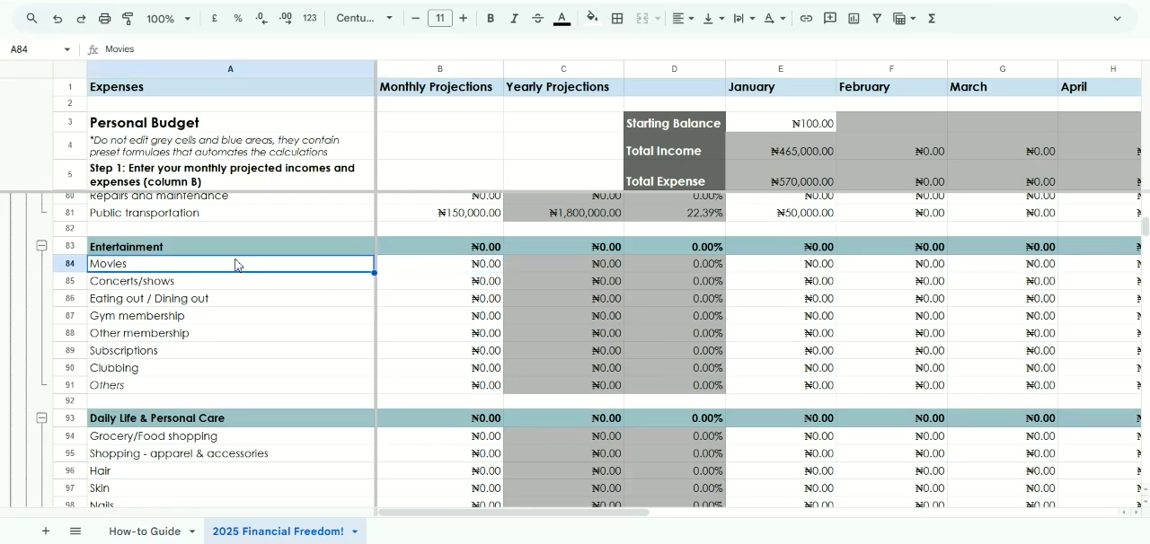
click(403, 340)
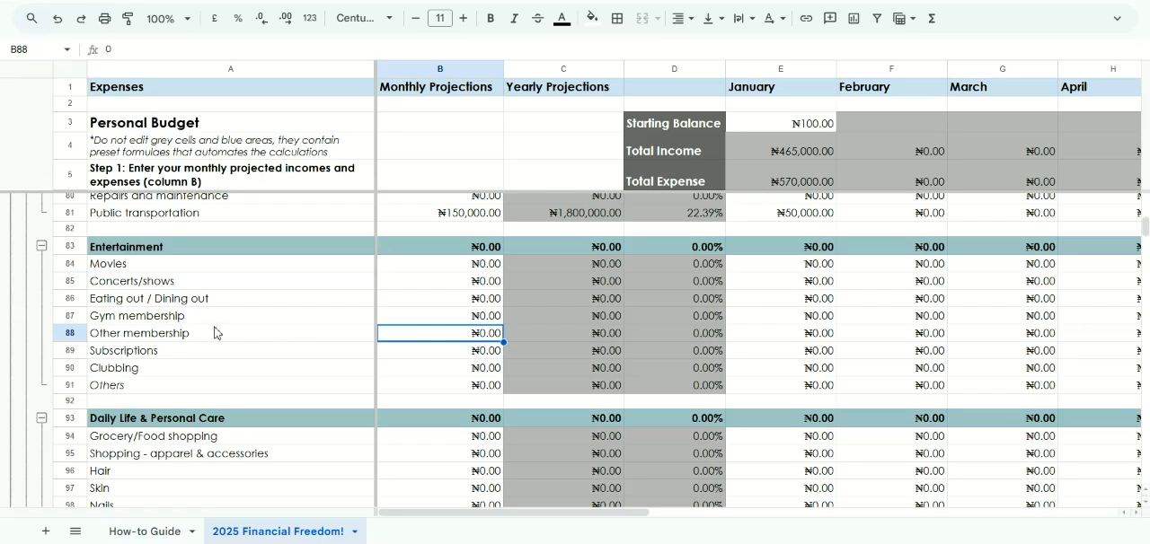
click(178, 356)
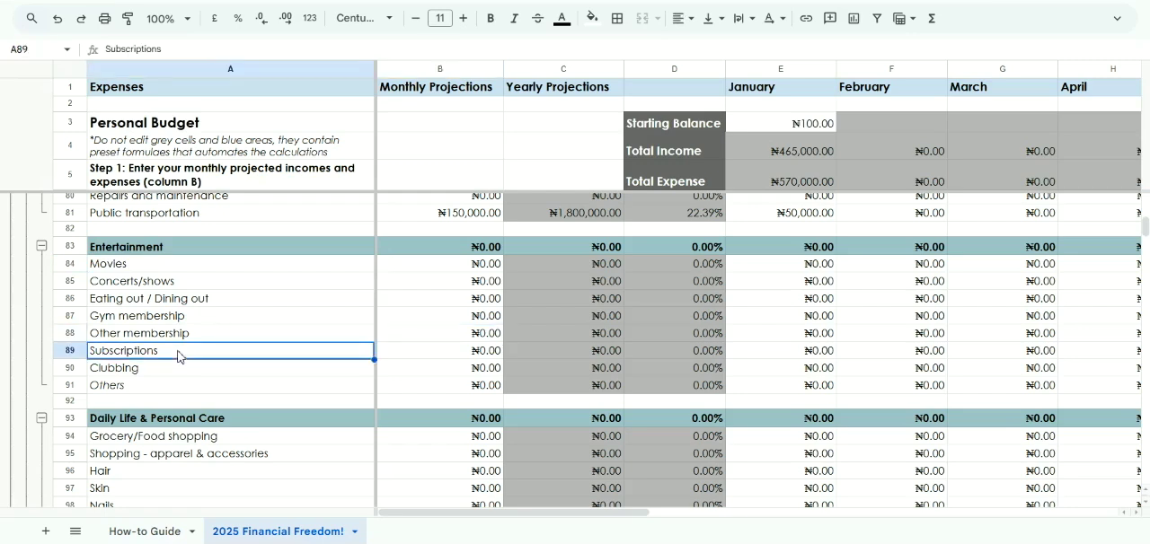
Check the monthly projection and January cells for Movies, Concerts/shows and Eating out / Dining out under Entertainment
click(425, 256)
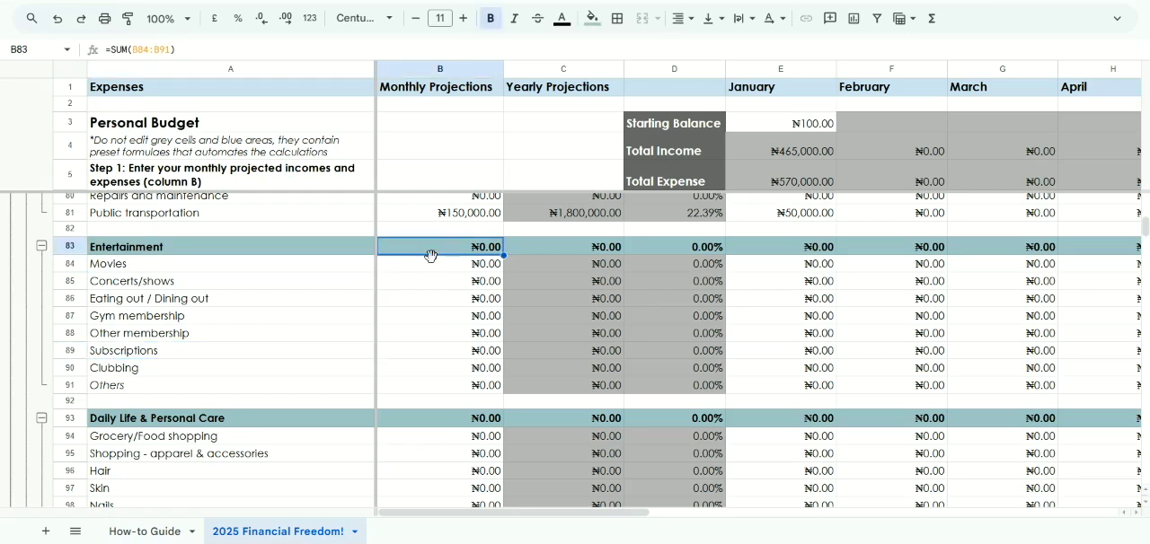
click(447, 265)
click(804, 266)
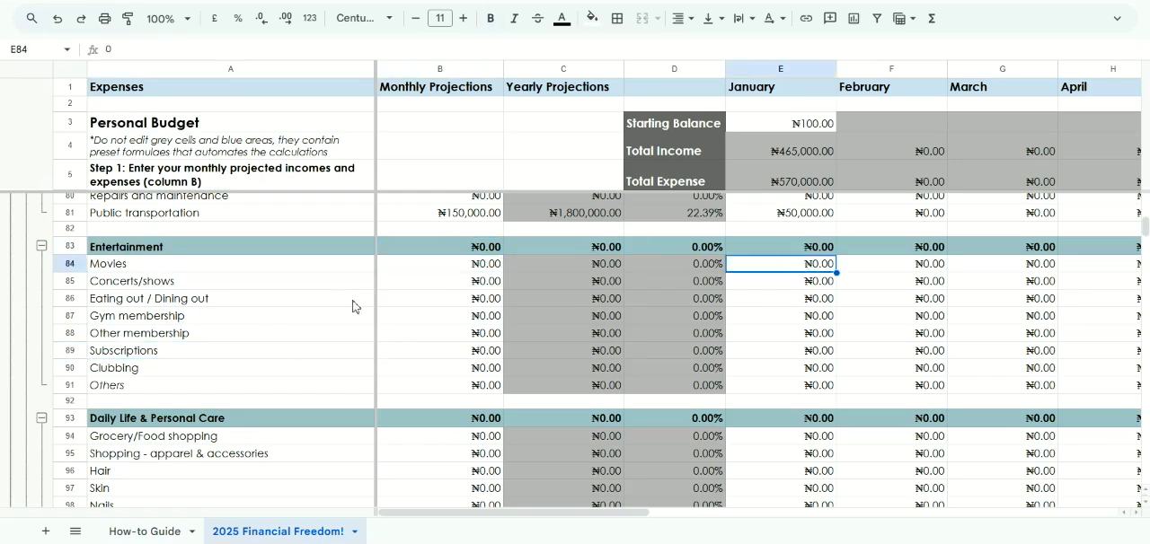
click(416, 296)
click(434, 285)
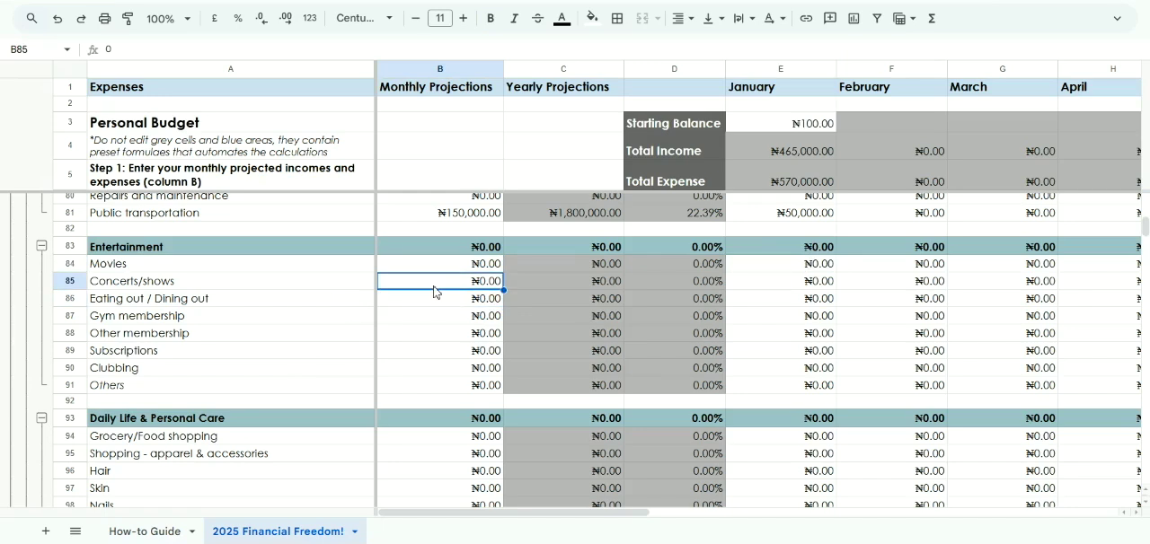
double_click(436, 286)
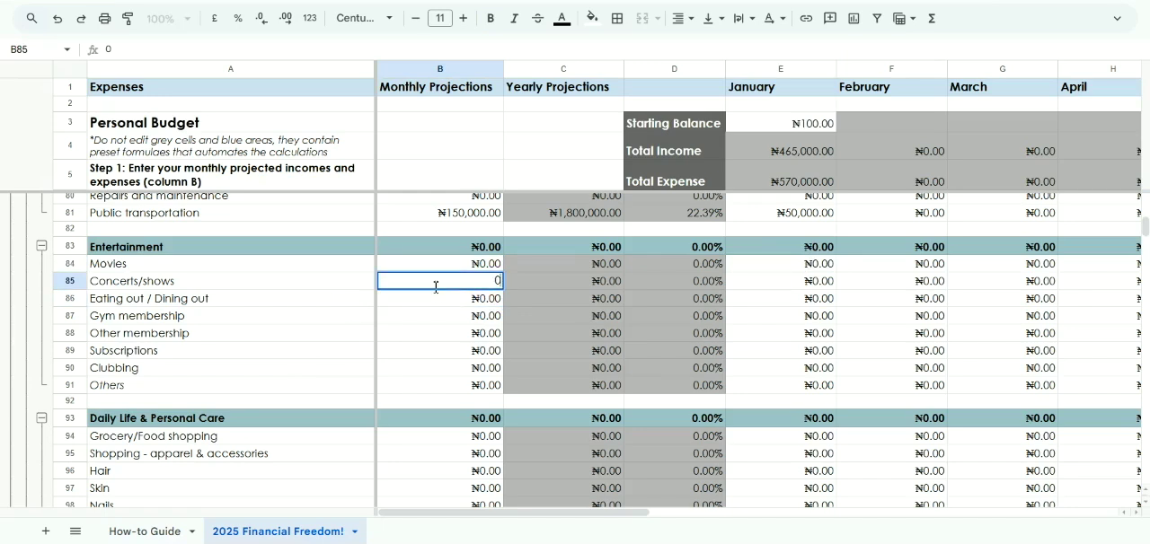
click(794, 288)
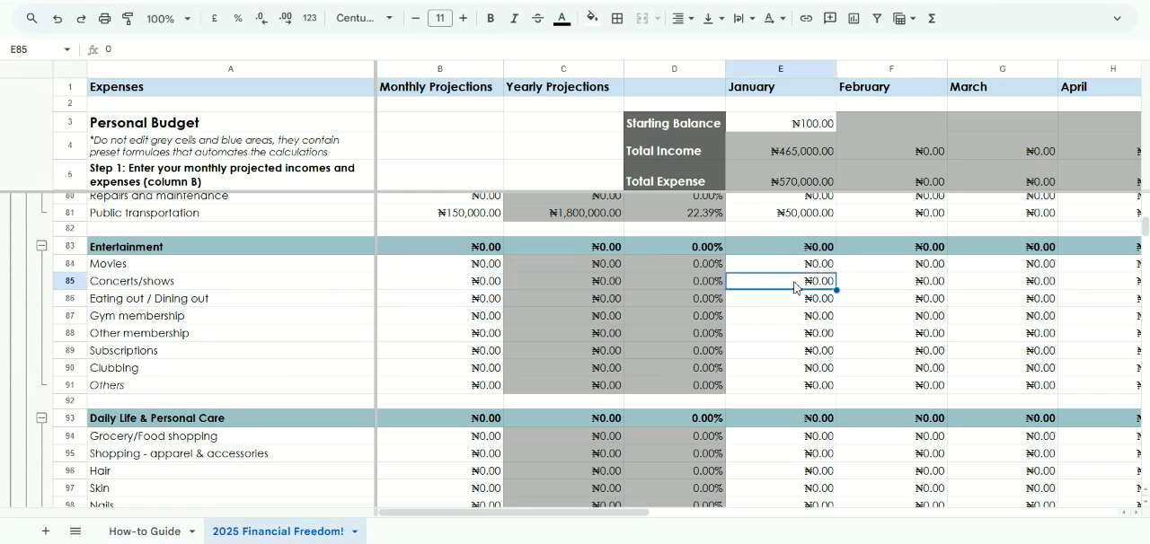
click(424, 306)
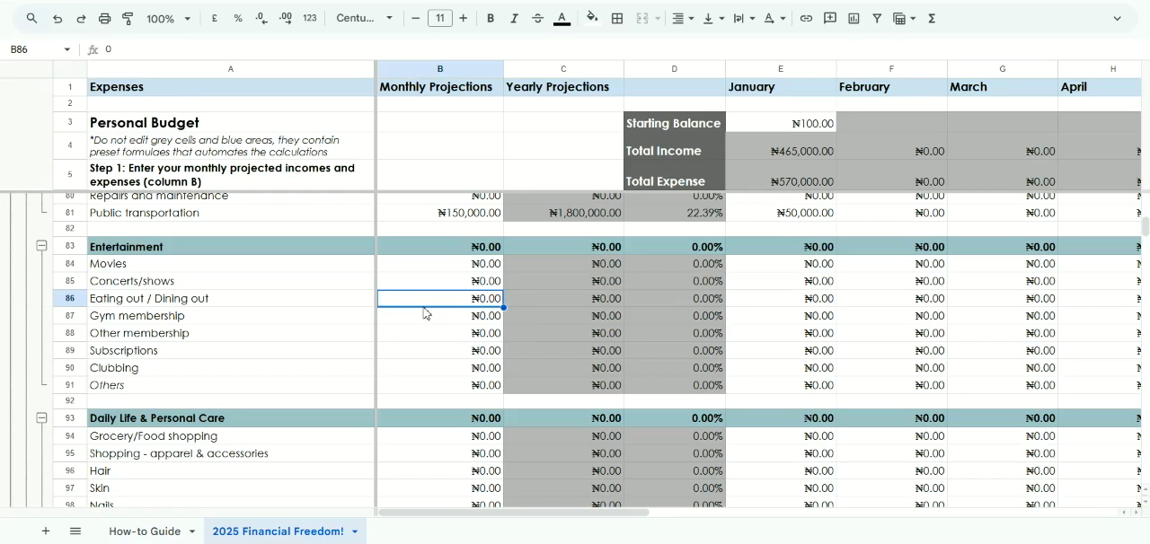
click(819, 305)
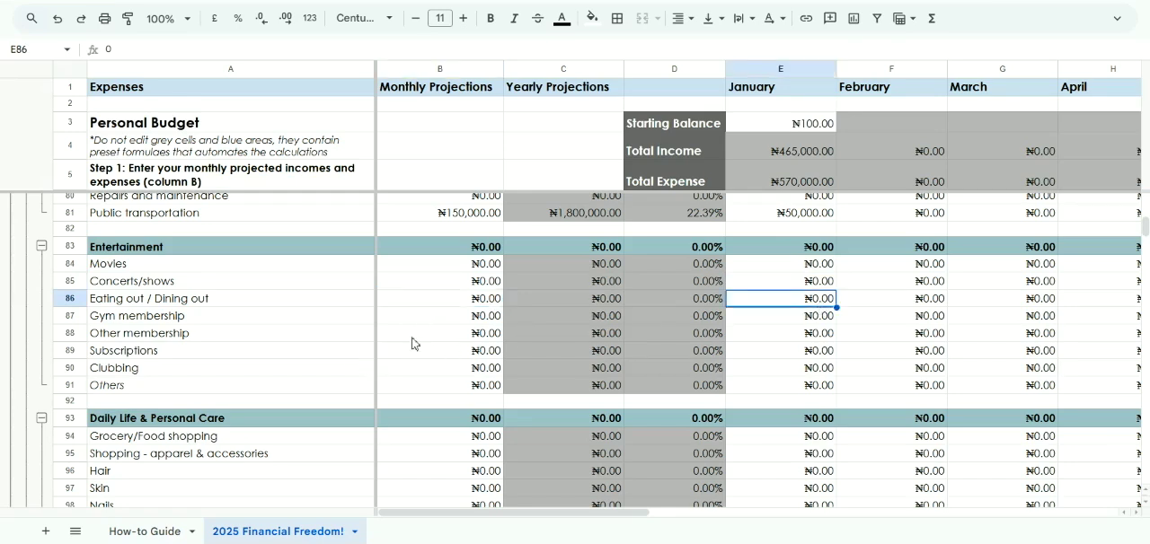
Check the monthly projection cells for Gym membership, Other membership, Subscriptions and Clubbing under Entertainment
click(468, 322)
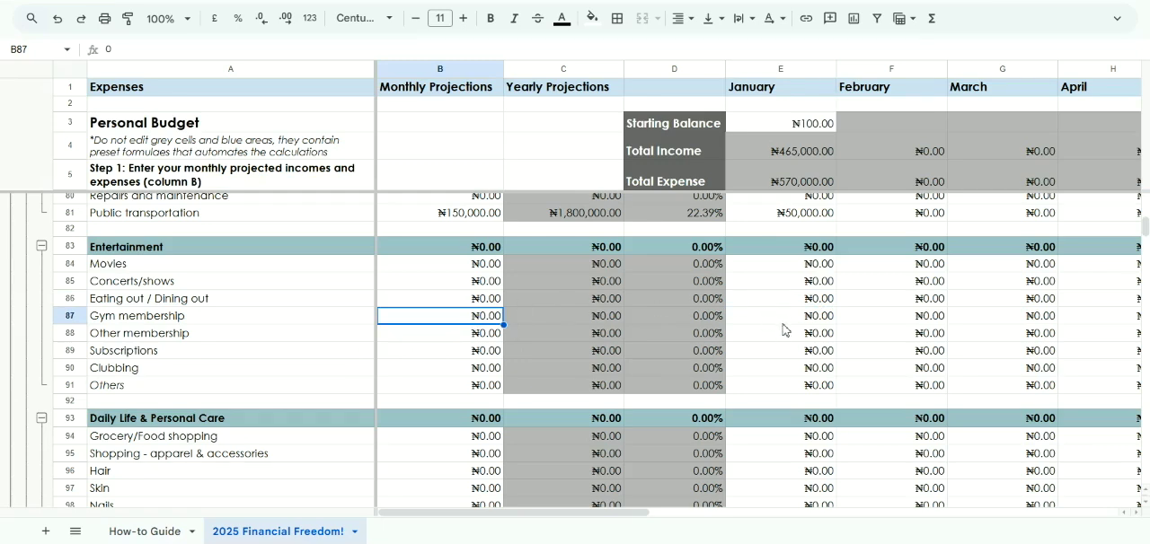
click(433, 338)
click(452, 356)
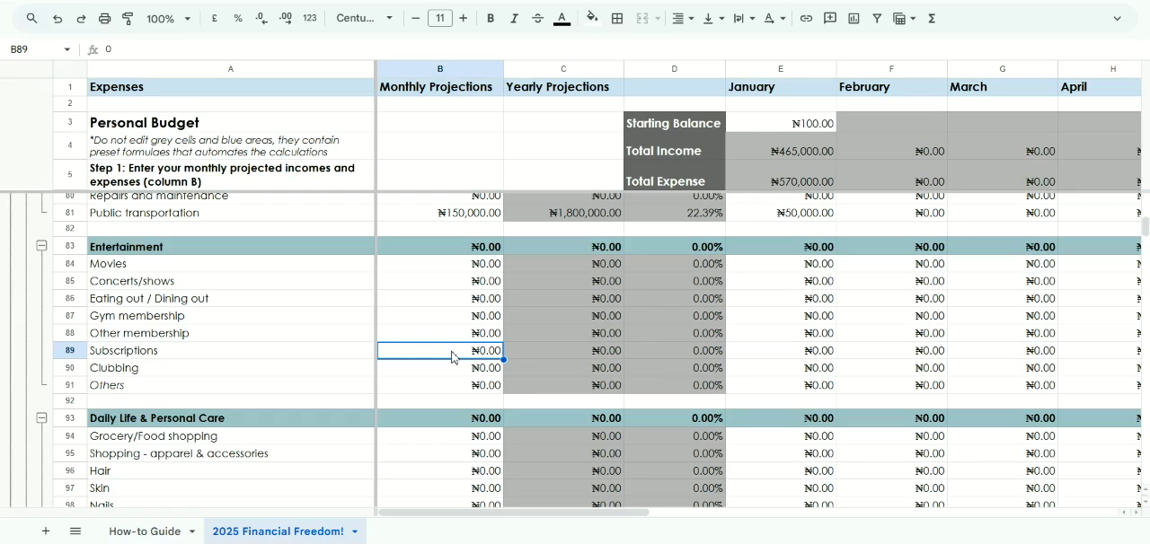
double_click(453, 354)
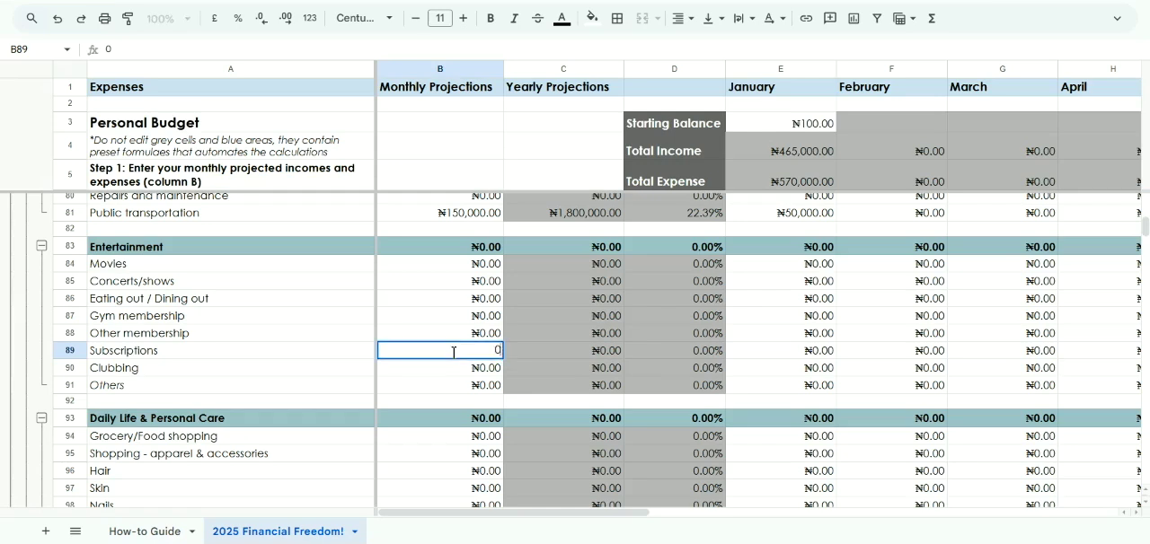
click(431, 373)
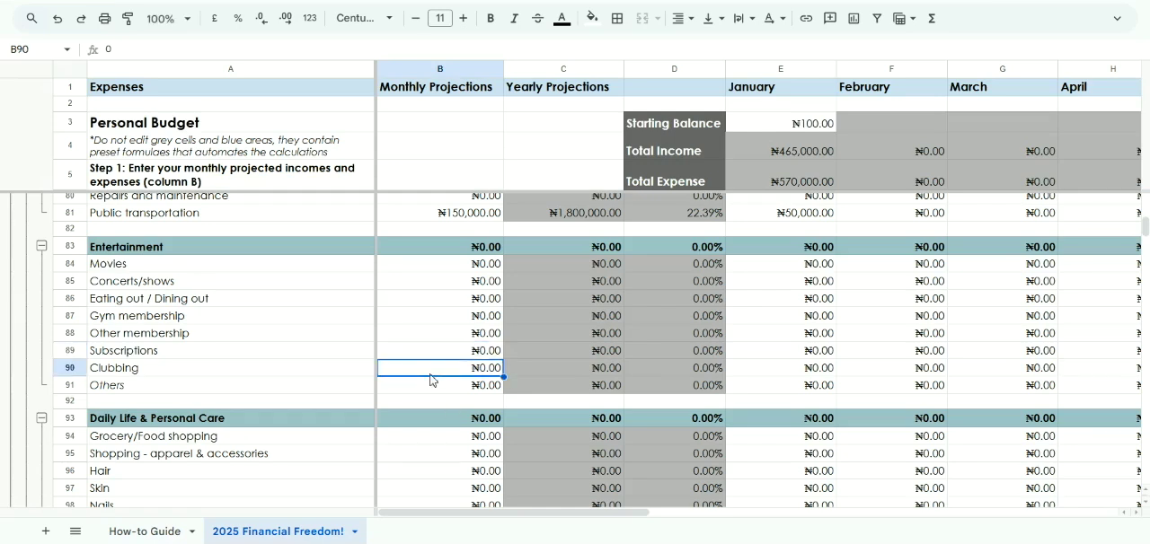
Add a new sheet to the workbook and enter the bold heading "Subscriptions" in cell A1
click(45, 532)
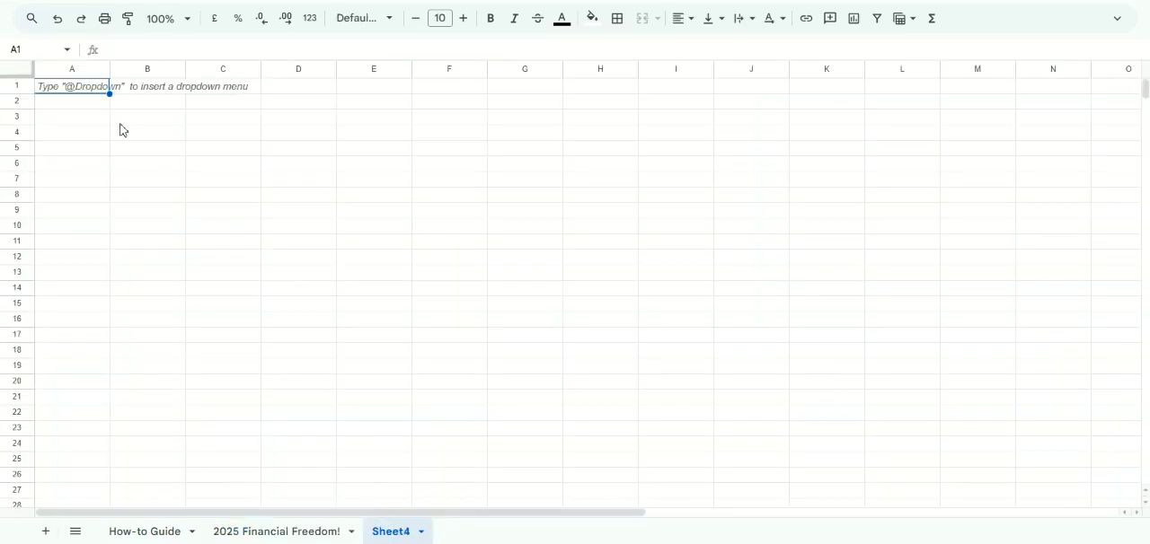
key(ctrl+b)
text(Su)
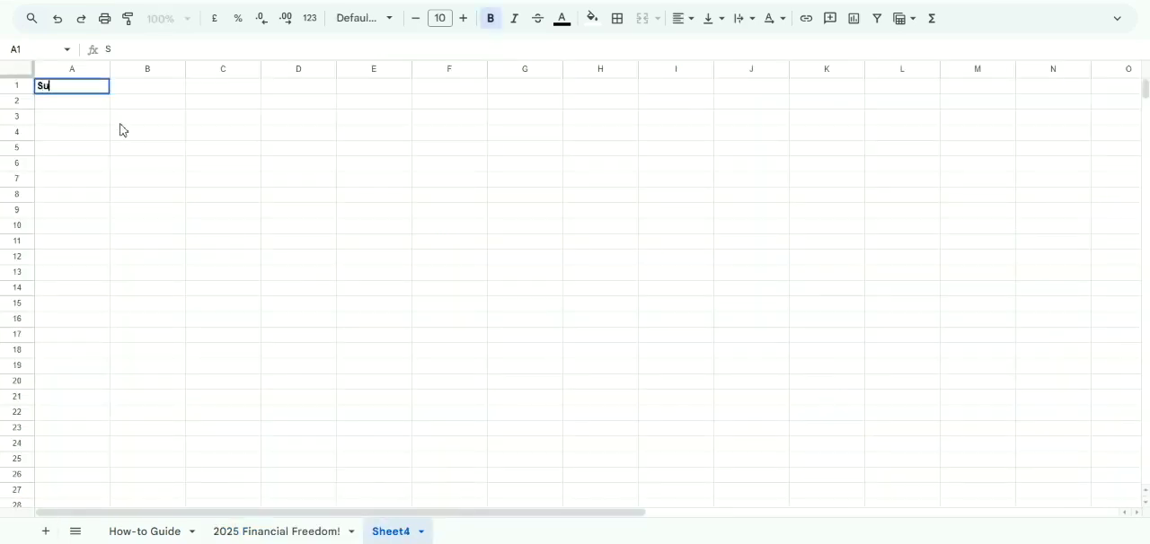
text(bscriptions)
key(Return)
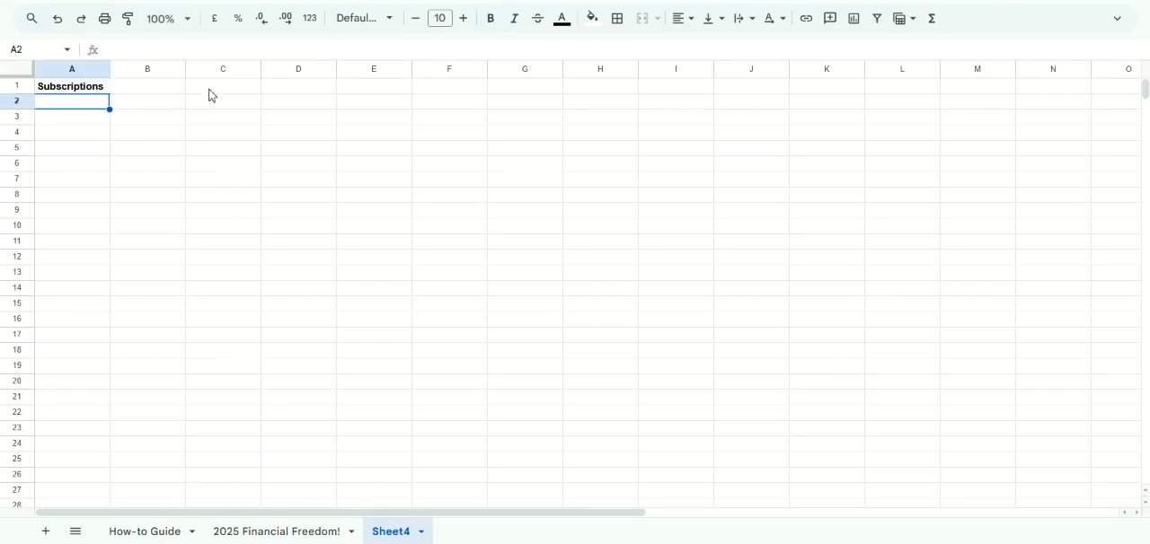
click(165, 93)
drag(165, 93, 157, 127)
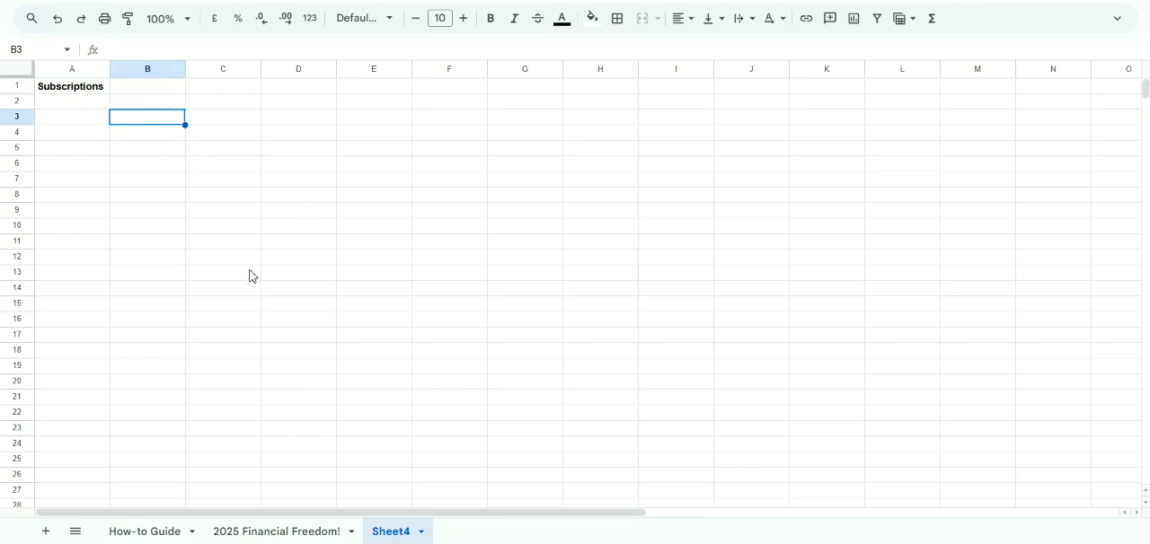
Return to the 2025 Financial Freedom! sheet and check the Entertainment cells for Subscriptions, Clubbing and Others
click(284, 530)
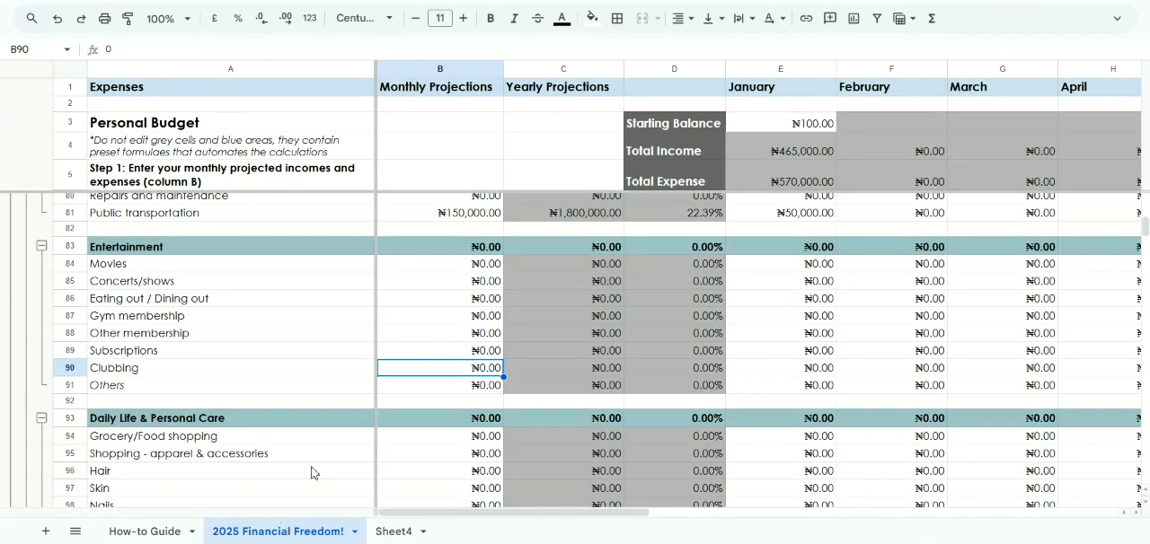
click(452, 353)
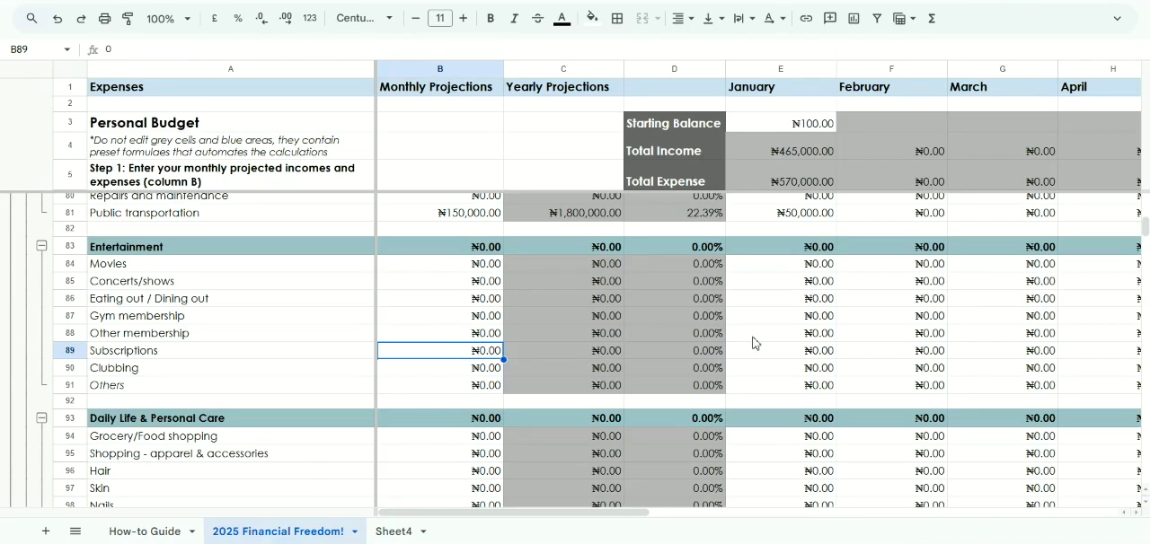
click(785, 353)
scroll(785, 353, down, 1)
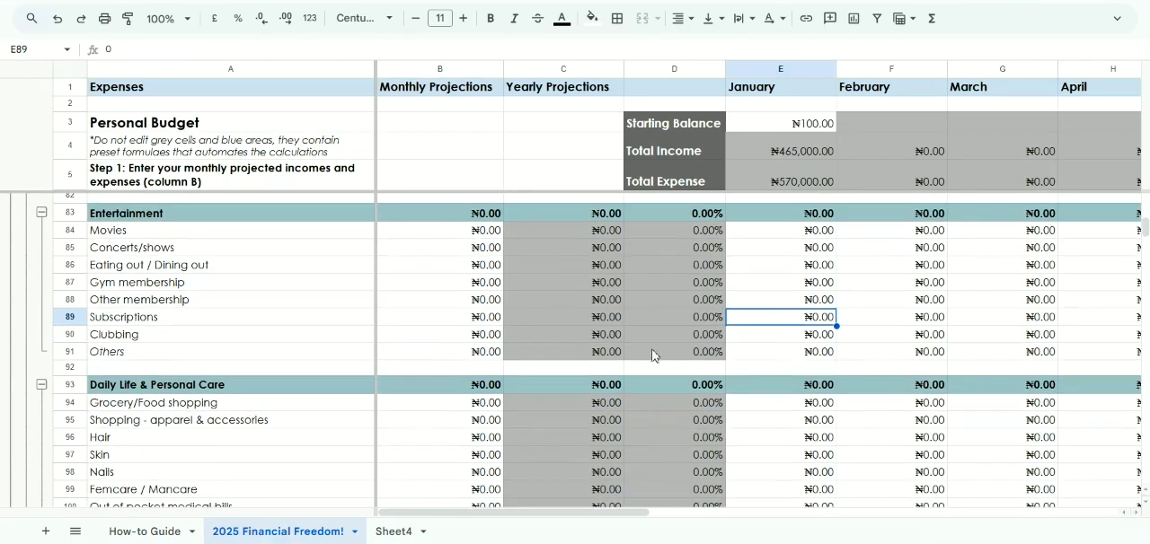
click(468, 337)
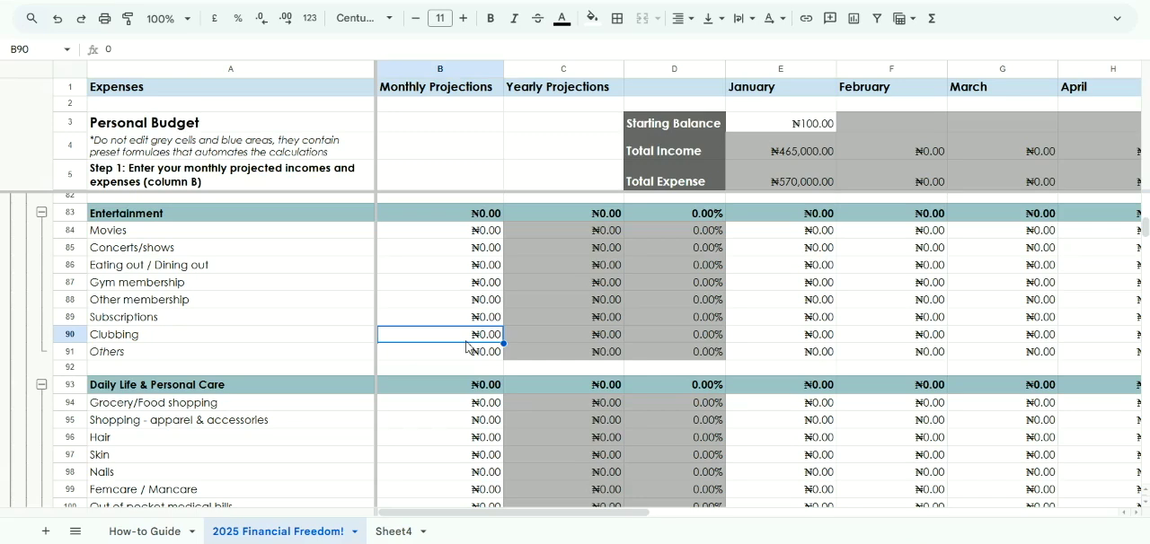
click(466, 356)
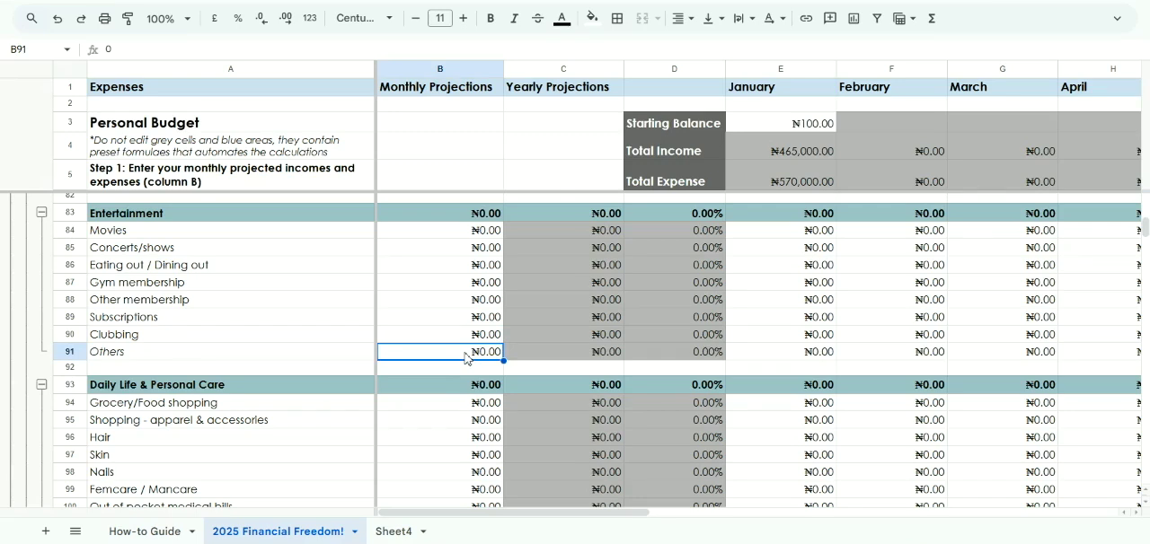
Rename the Others item under Entertainment as "Books"
click(296, 355)
double_click(291, 351)
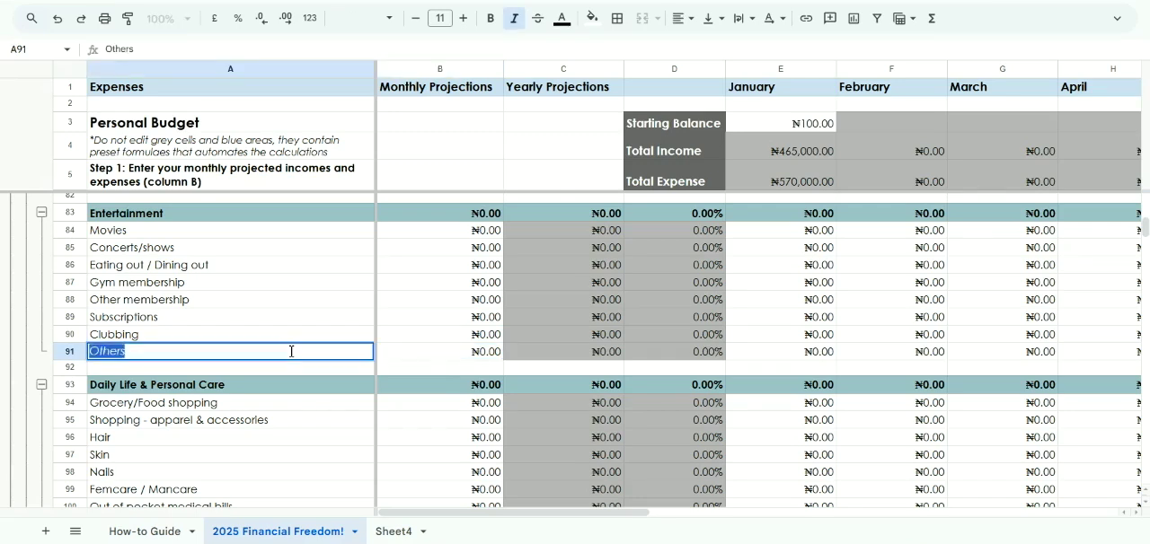
text(Books)
key(Return)
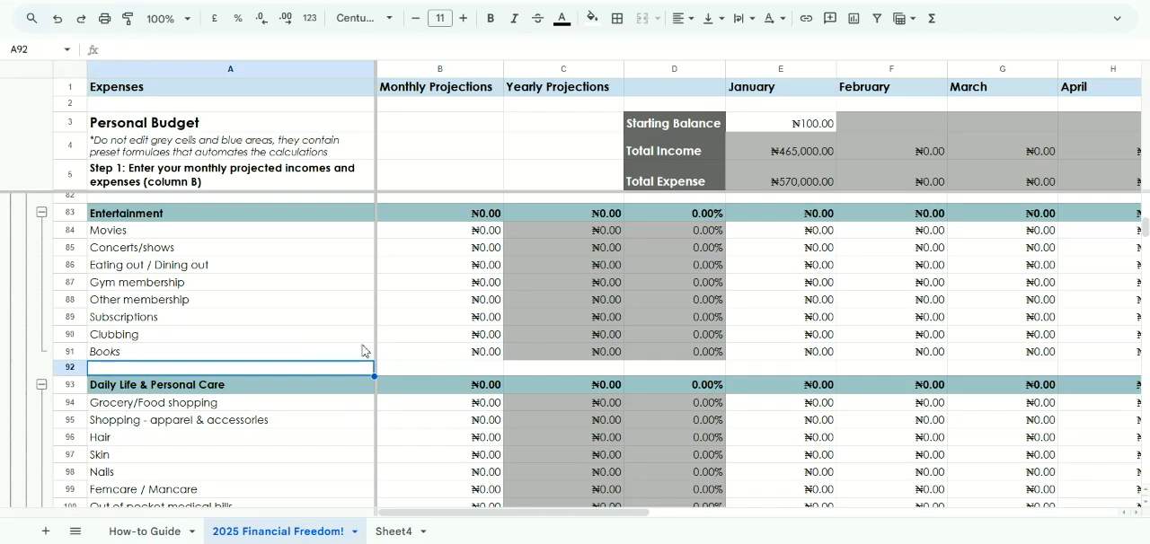
Set the monthly projection for Books under Entertainment to 50,000
click(460, 355)
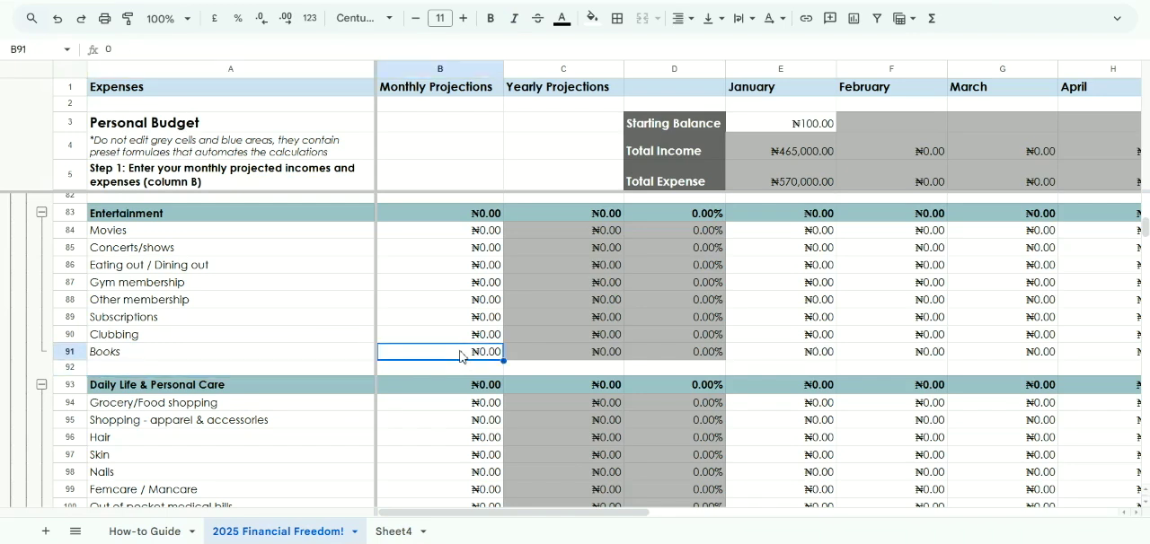
text(50,)
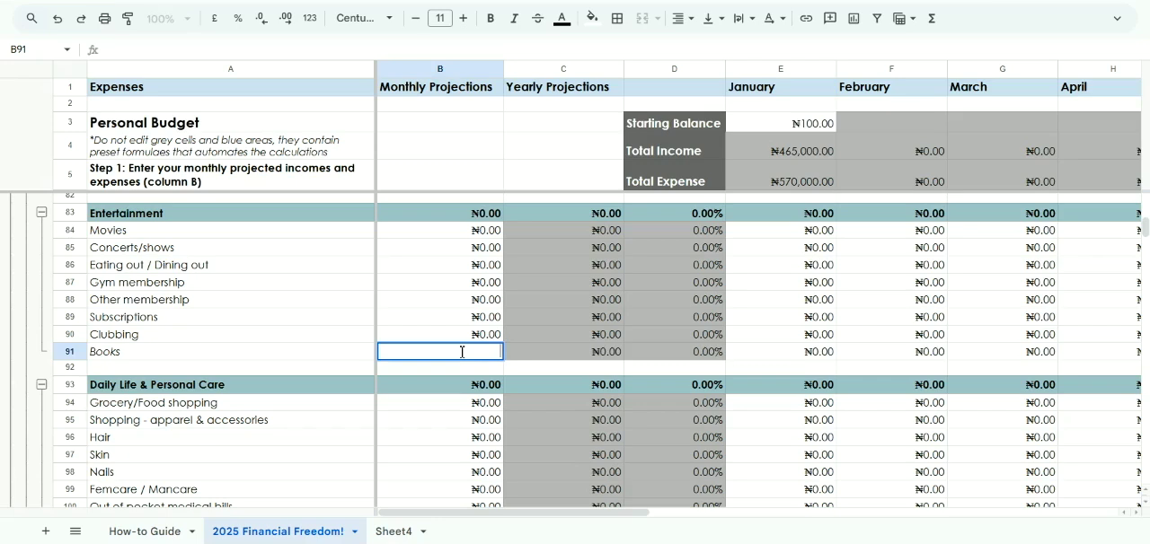
text(0000)
key(Return)
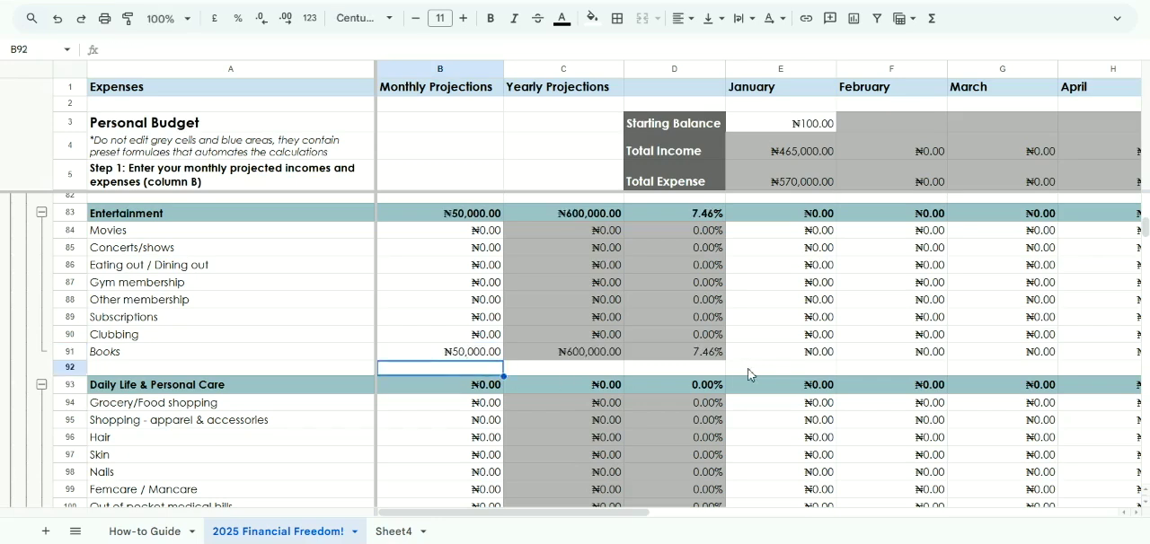
right_click(778, 353)
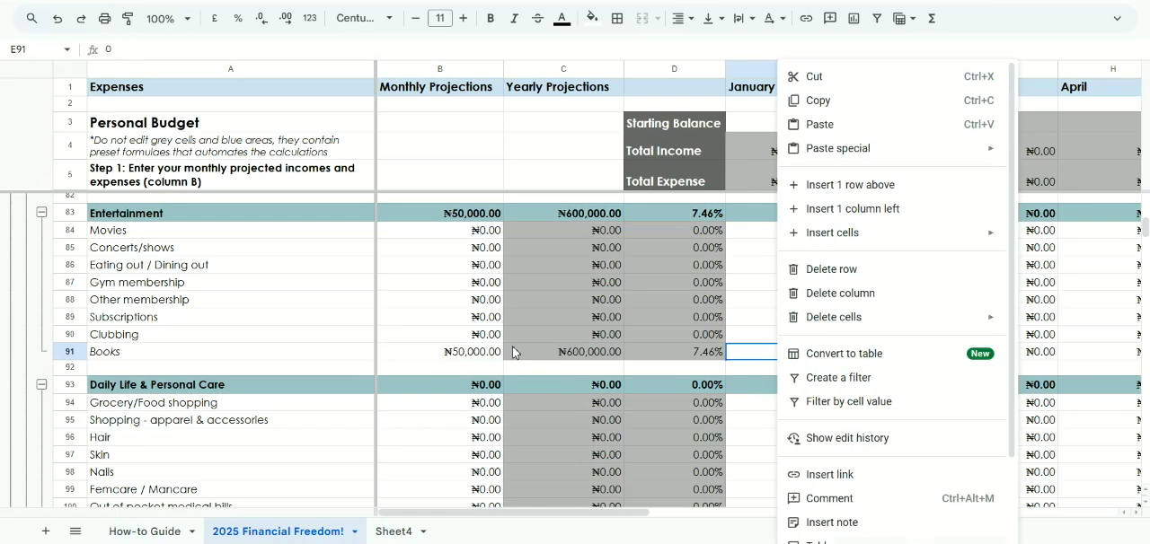
click(382, 361)
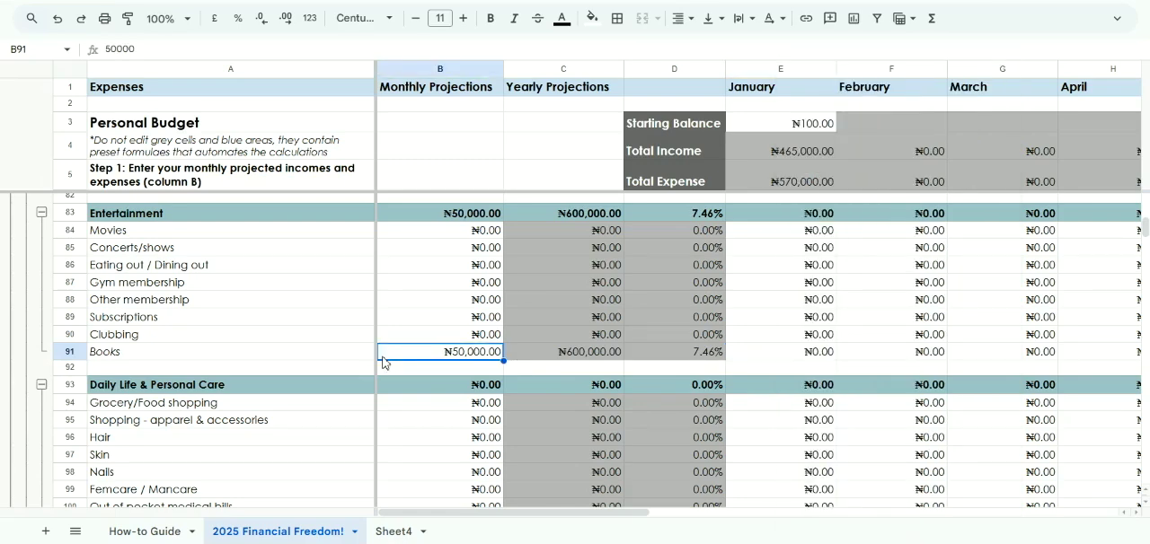
Look over the Daily Life & Personal Care items, revisit the Subscriptions list on Sheet4, and return to the budget sheet
scroll(382, 361, down, 1)
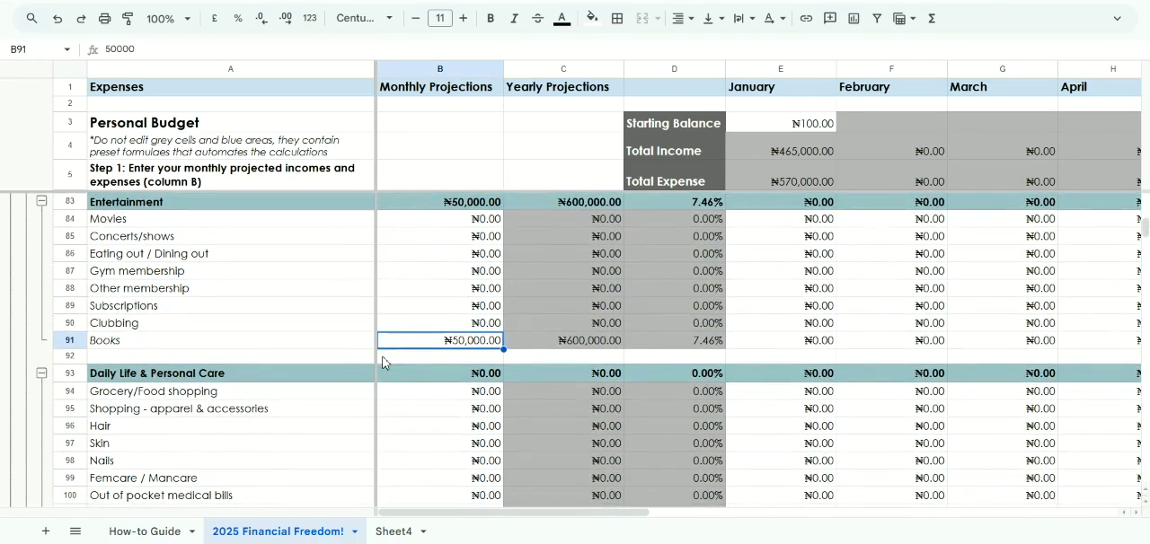
scroll(382, 362, down, 3)
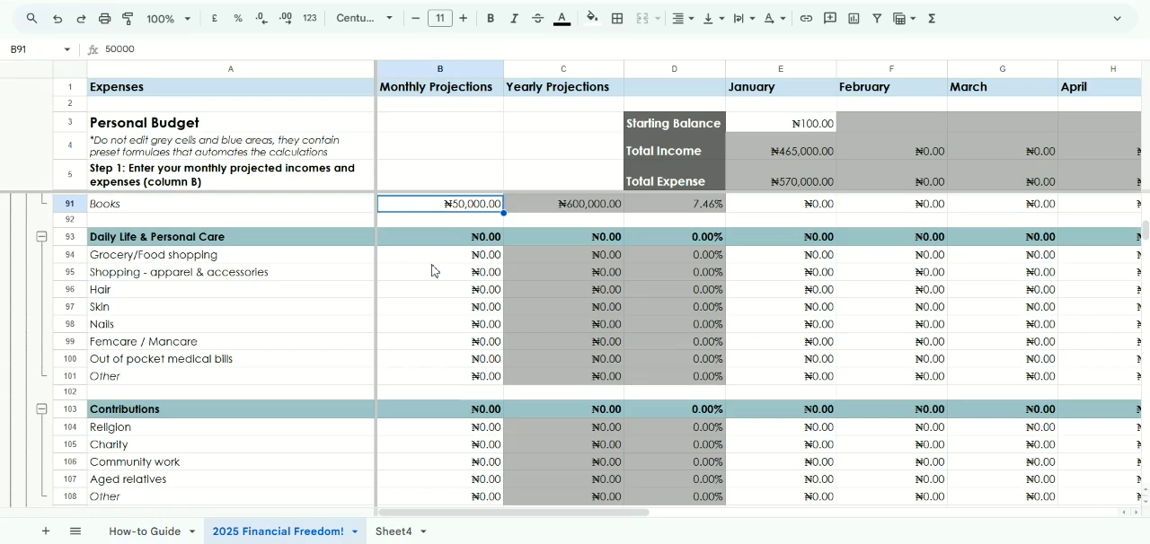
click(394, 531)
click(155, 106)
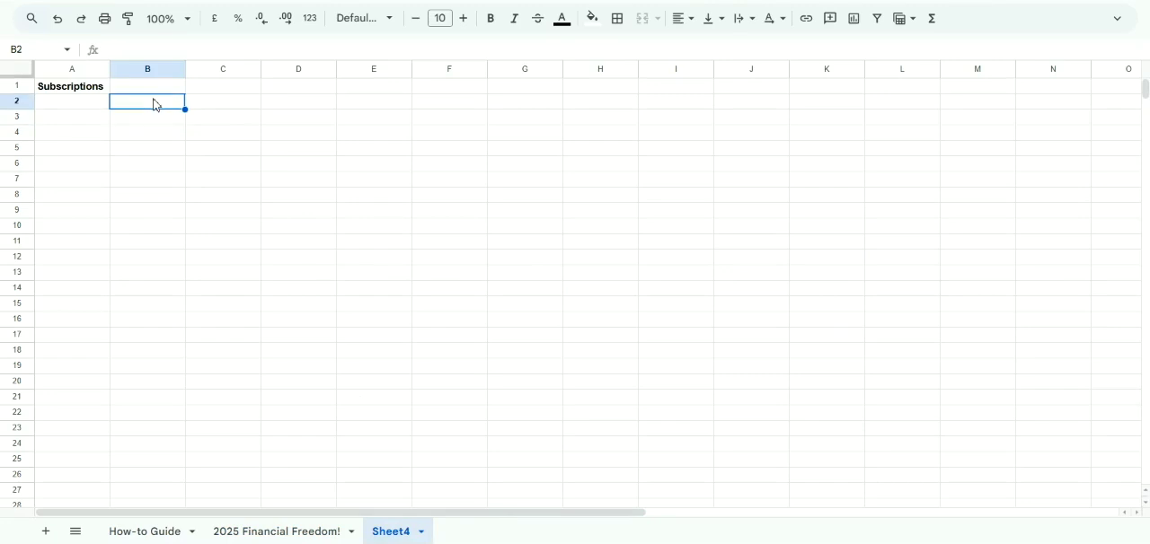
click(274, 532)
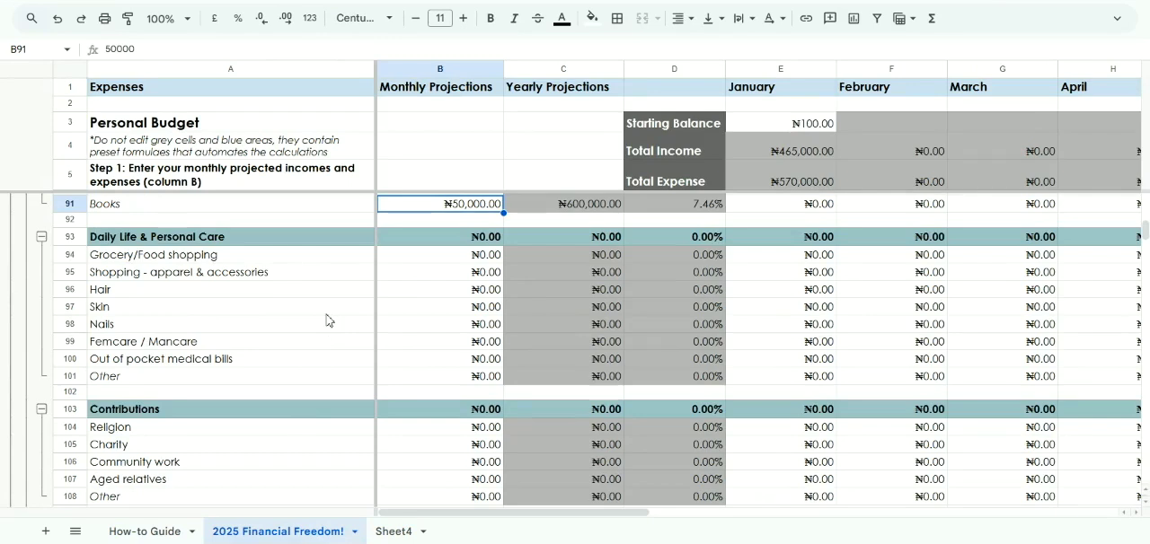
Check the January and monthly projection cells for Grocery/Food shopping and review the neighbouring Entertainment items
click(812, 256)
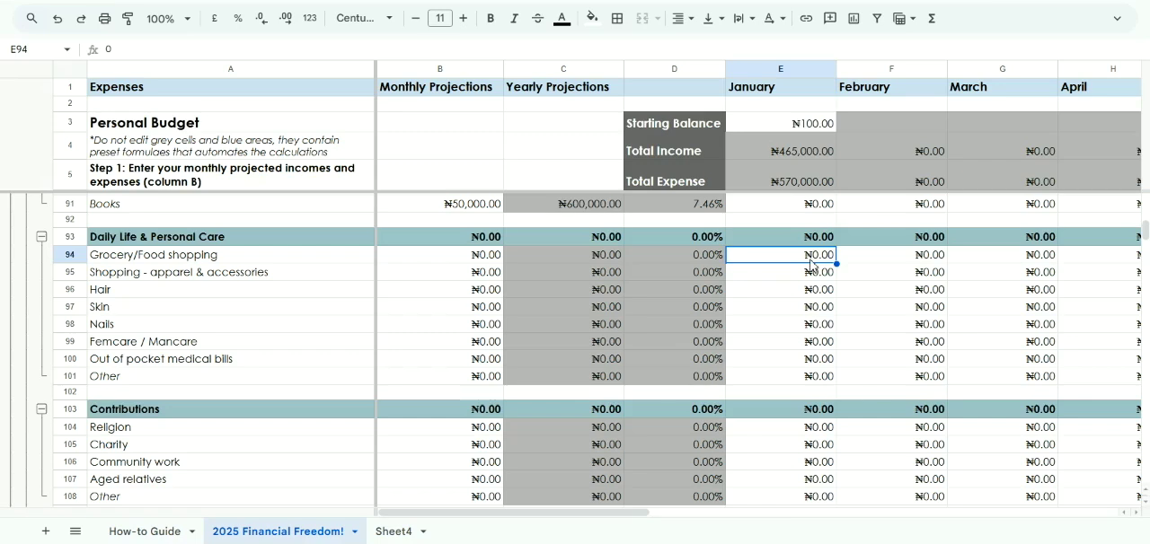
click(481, 258)
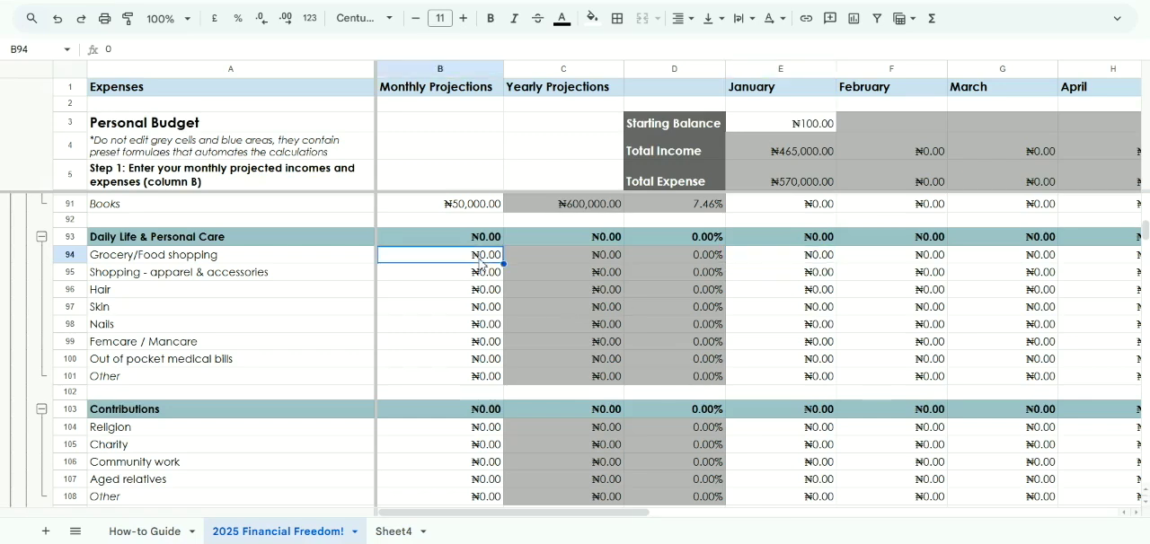
scroll(476, 262, up, 1)
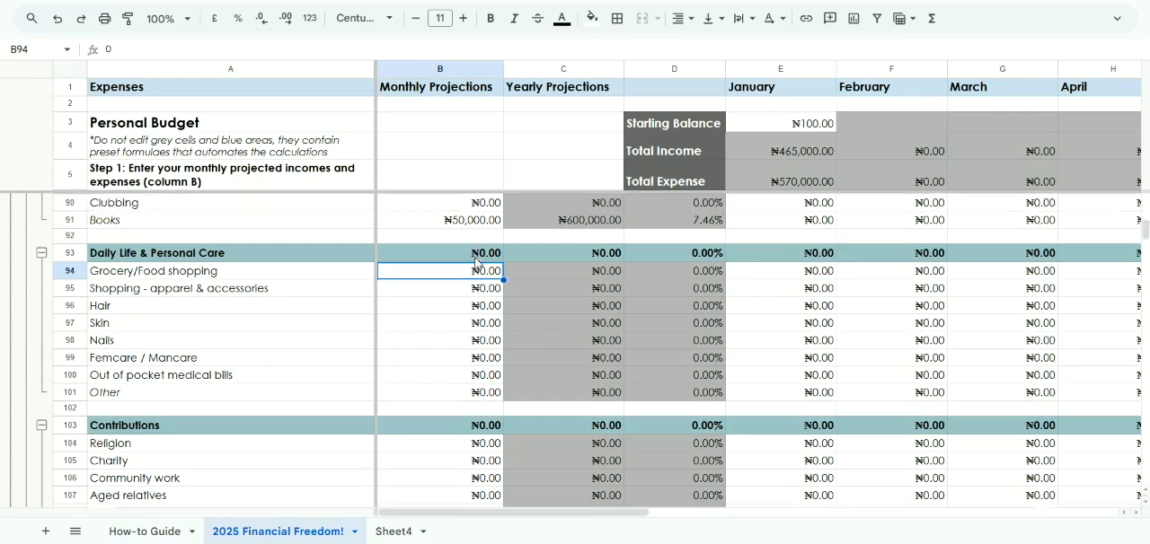
scroll(476, 263, up, 3)
scroll(449, 324, down, 1)
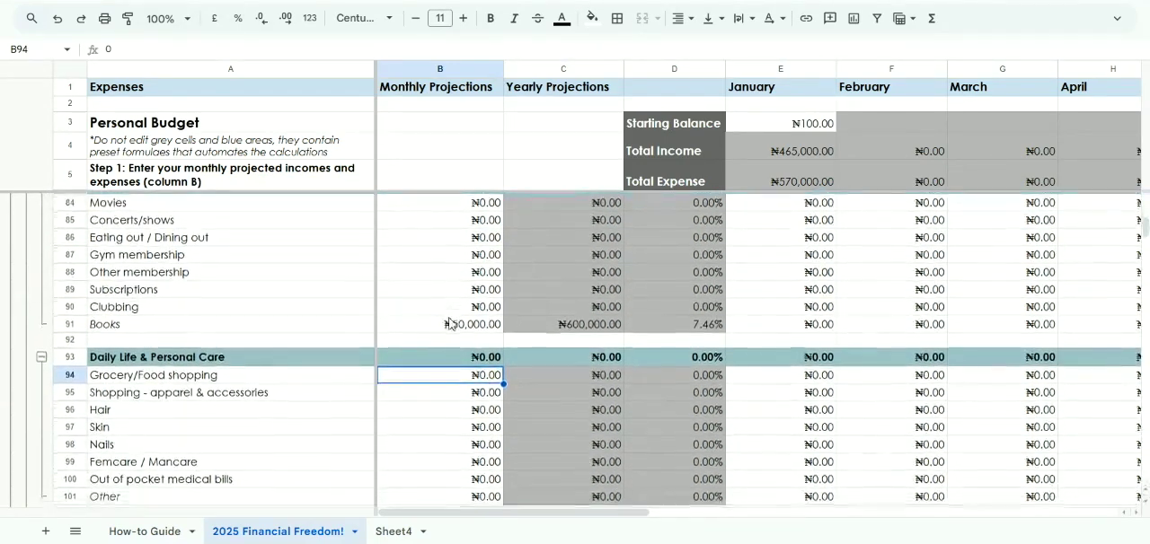
scroll(449, 323, down, 2)
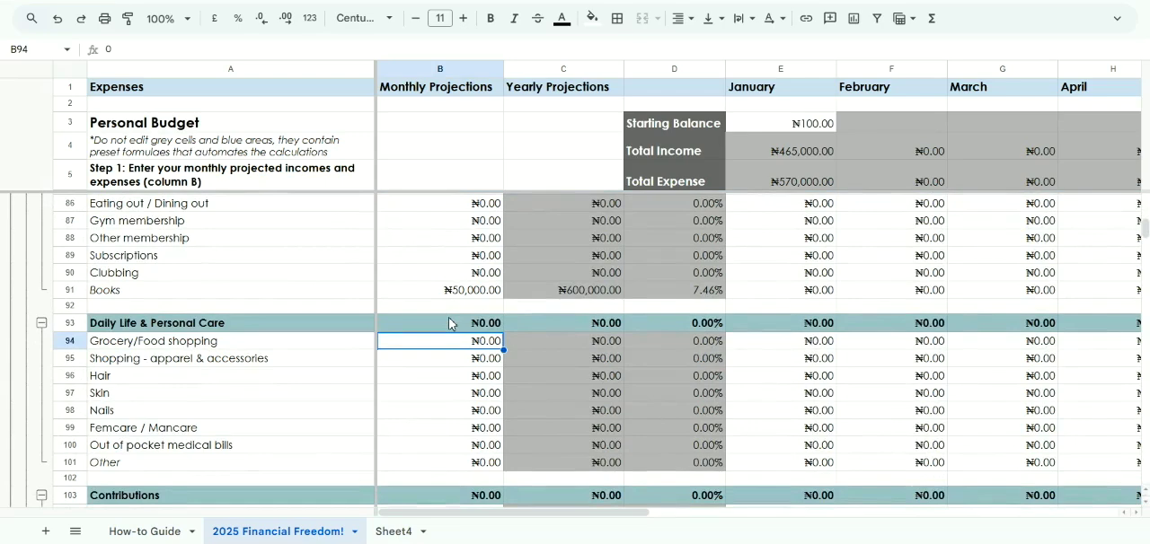
scroll(444, 364, down, 2)
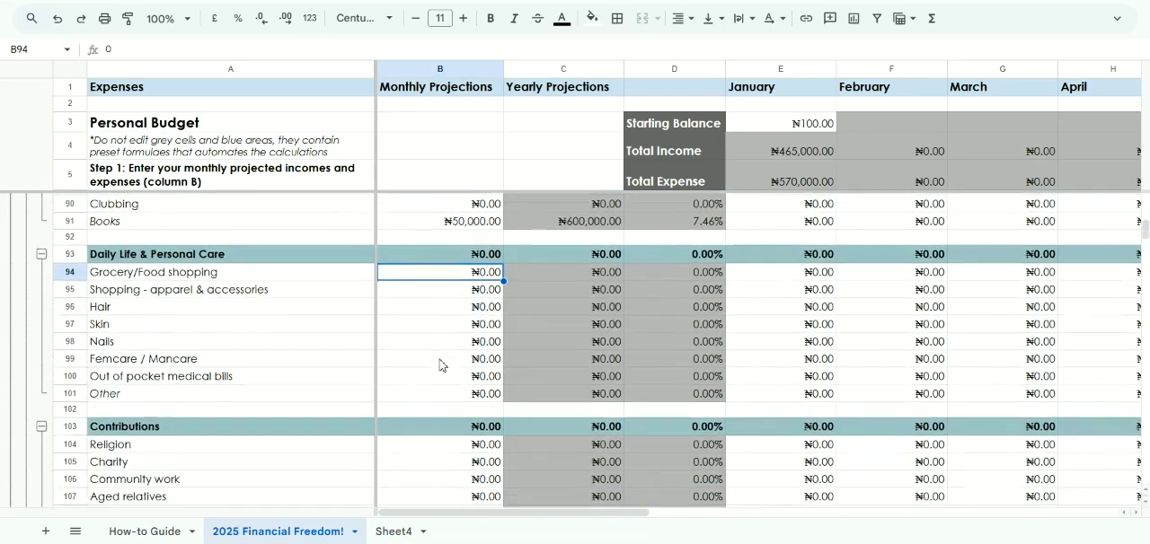
Examine the apparel & accessories and Hair cells under Daily Life & Personal Care, the later months' columns and the Contributions items
click(426, 297)
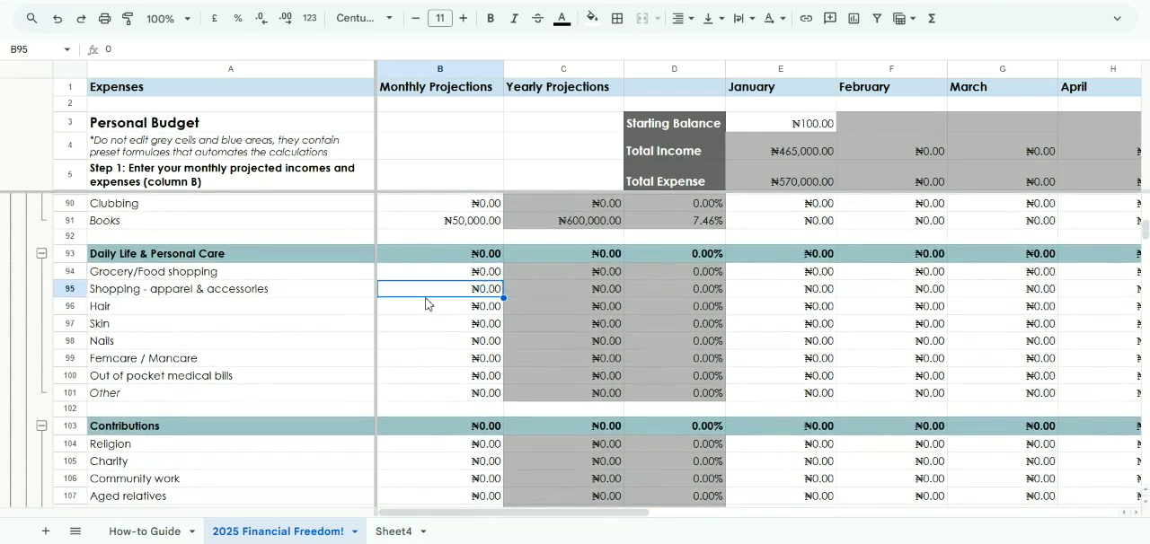
click(451, 313)
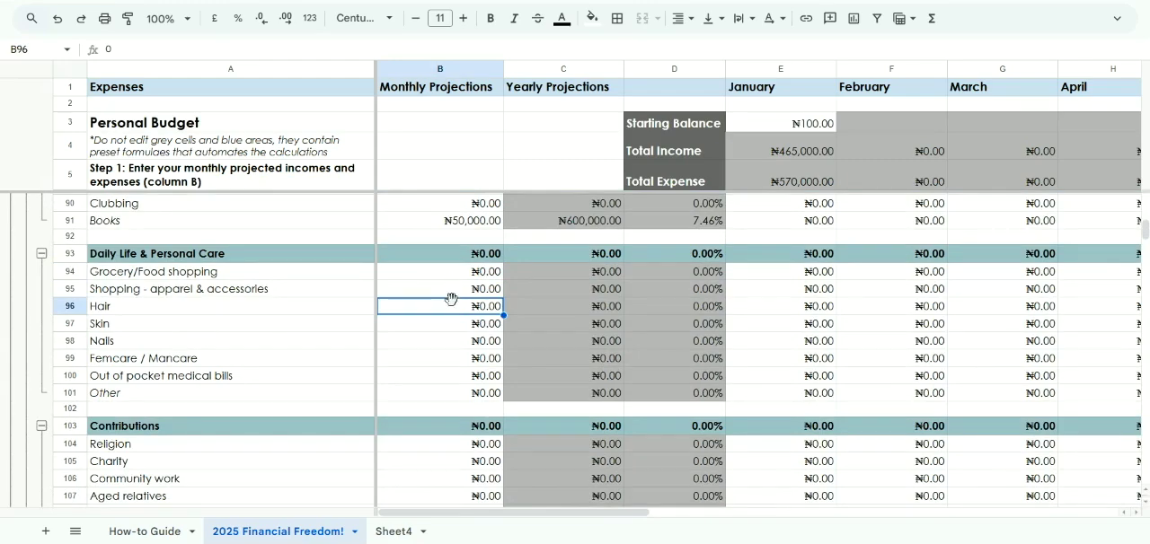
click(795, 306)
scroll(792, 309, right, 3)
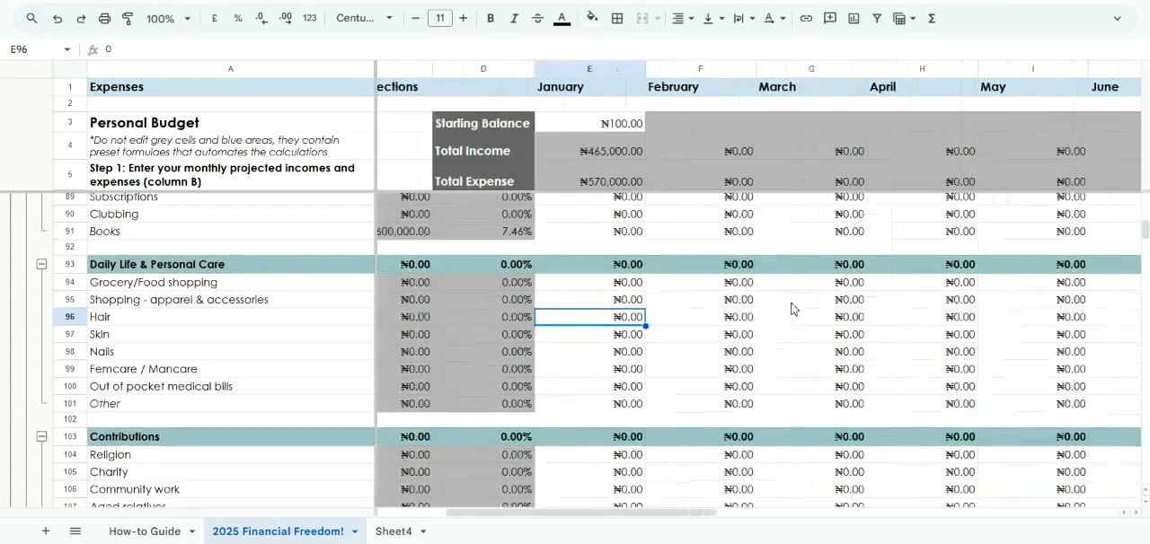
scroll(791, 309, right, 8)
scroll(791, 309, up, 1)
scroll(792, 309, left, 5)
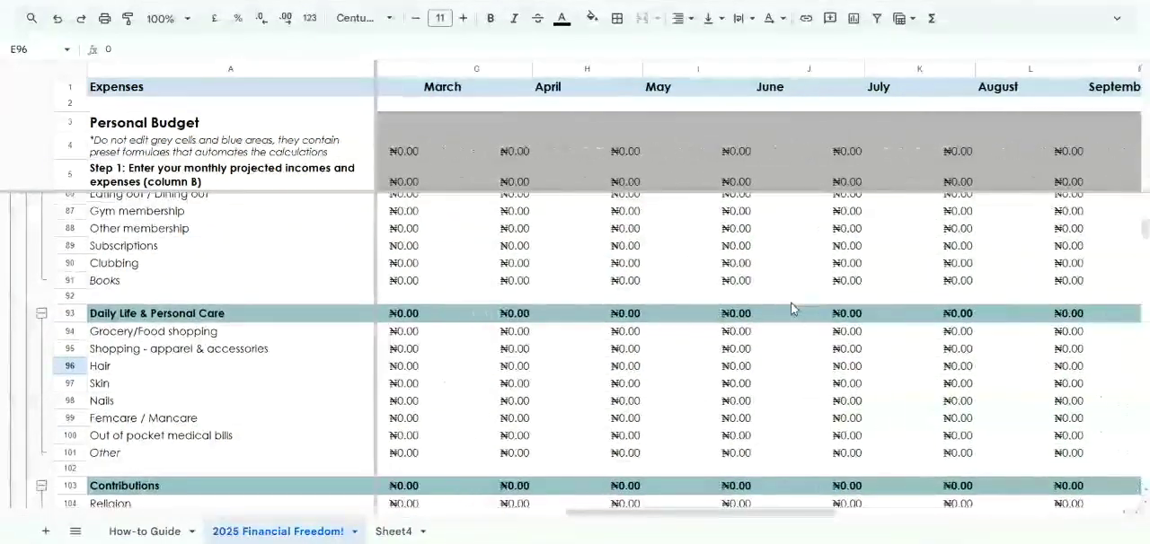
scroll(790, 308, left, 5)
scroll(468, 393, down, 2)
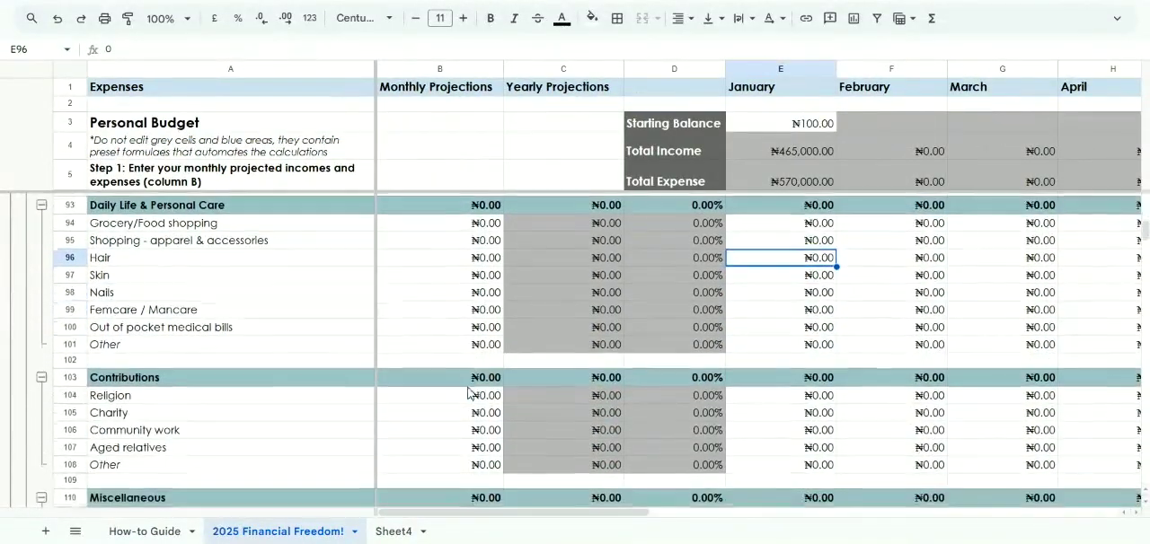
Examine the projection and January cells for Out of pocket medical bills and the Religion, Charity and Aged relatives items under Contributions
click(455, 331)
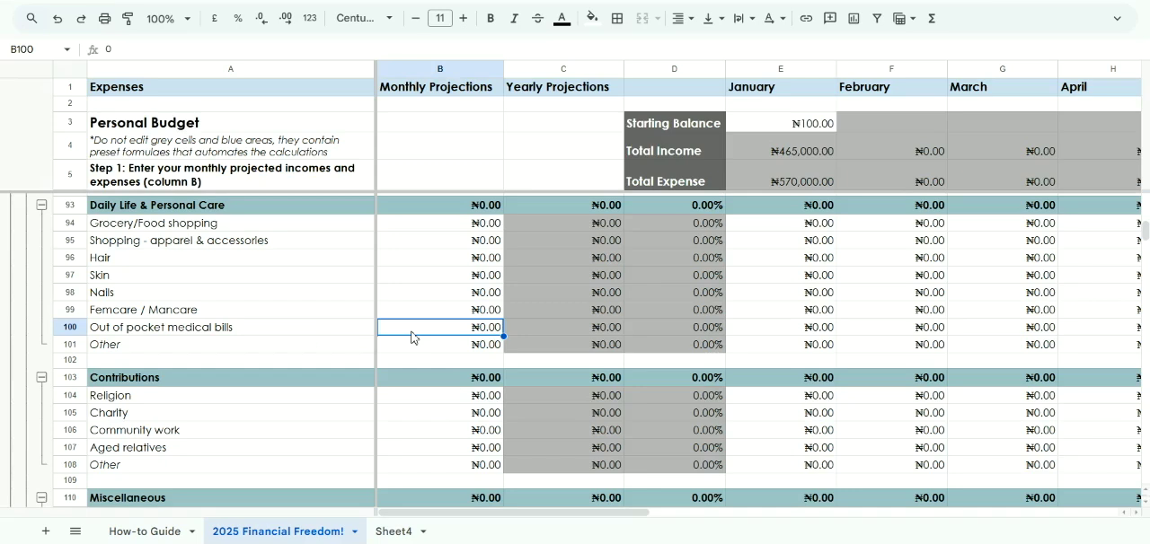
click(804, 335)
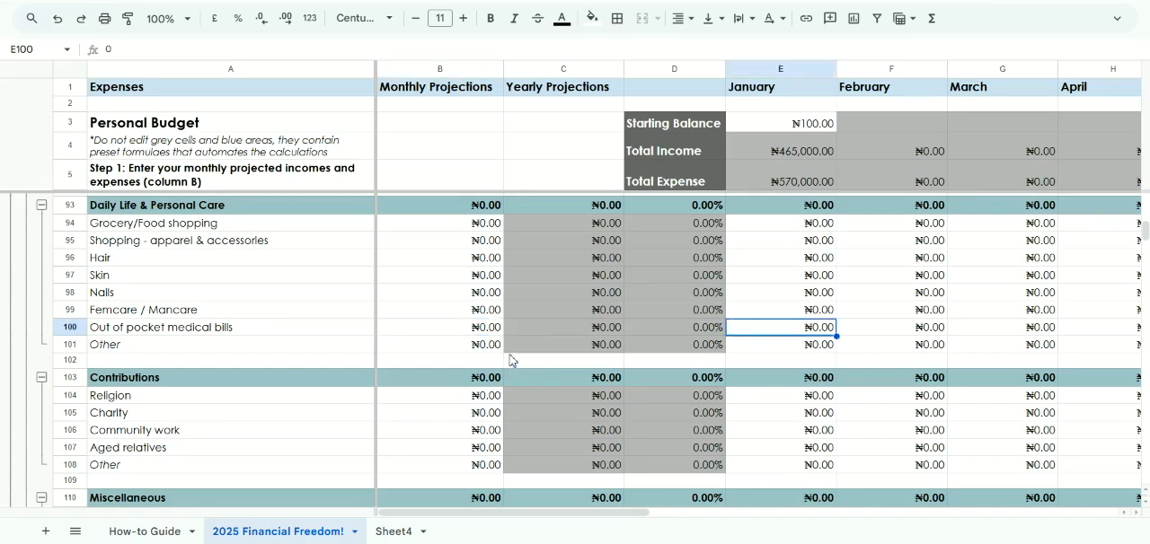
scroll(509, 361, down, 3)
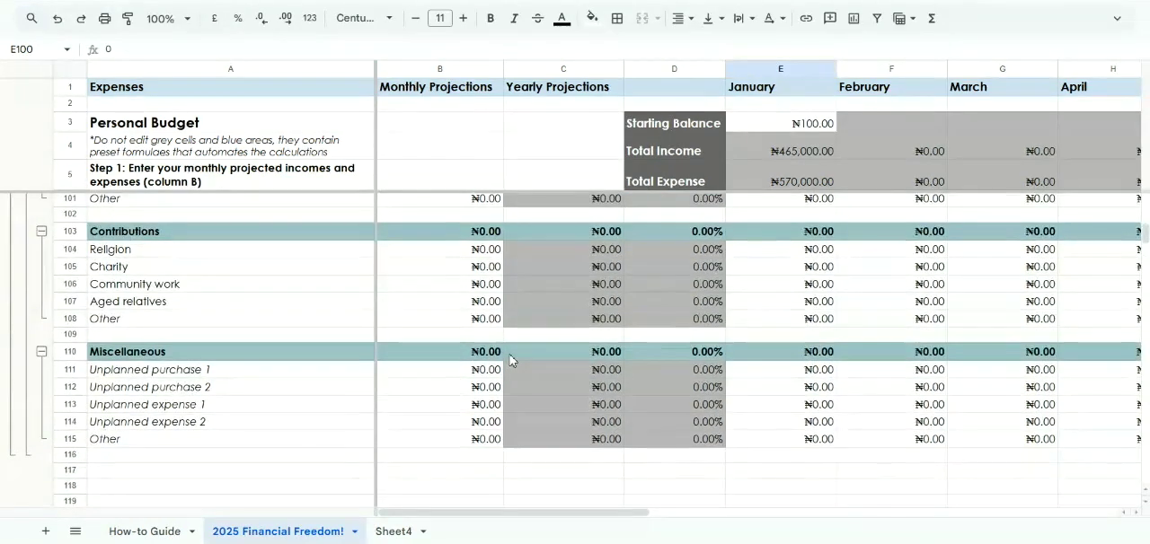
click(479, 259)
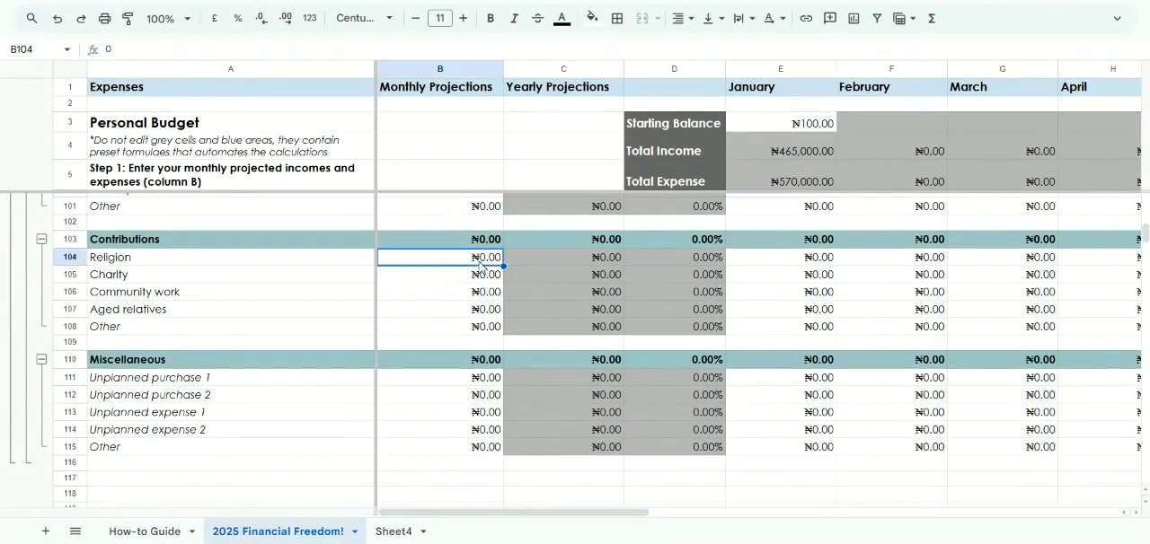
click(317, 277)
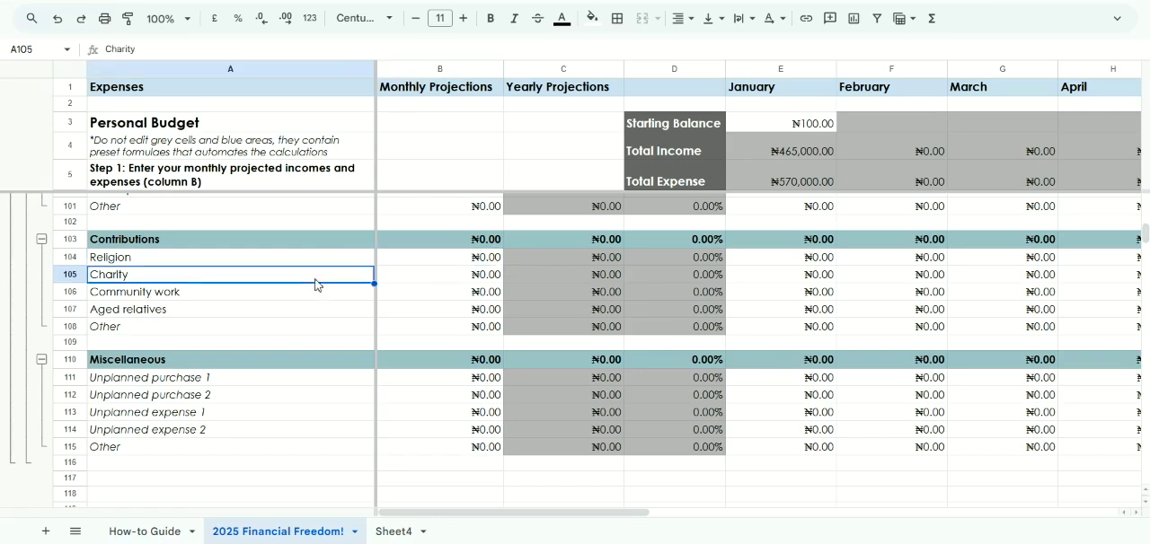
click(270, 312)
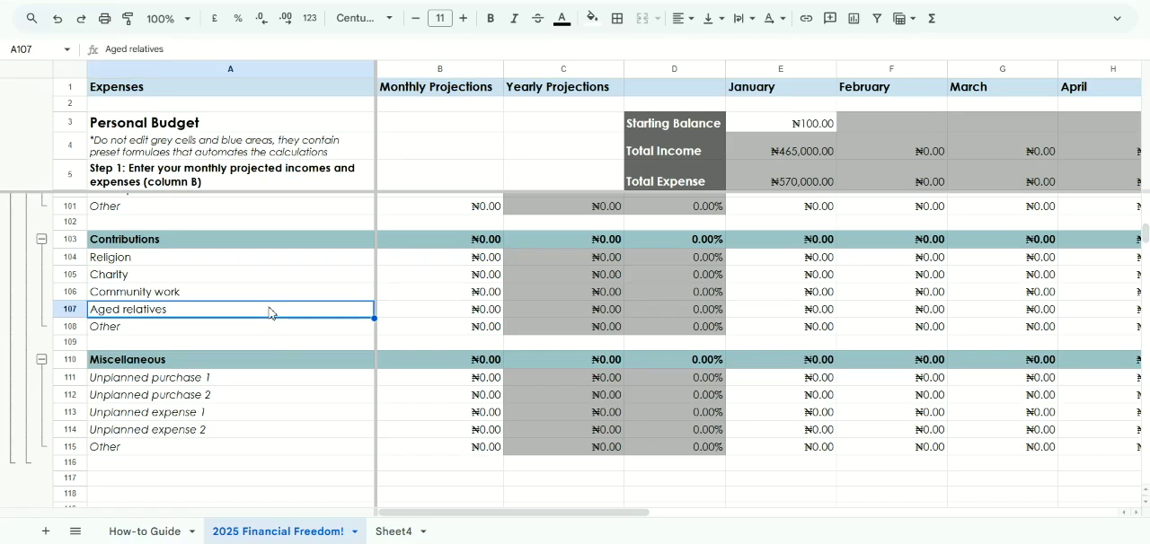
click(254, 282)
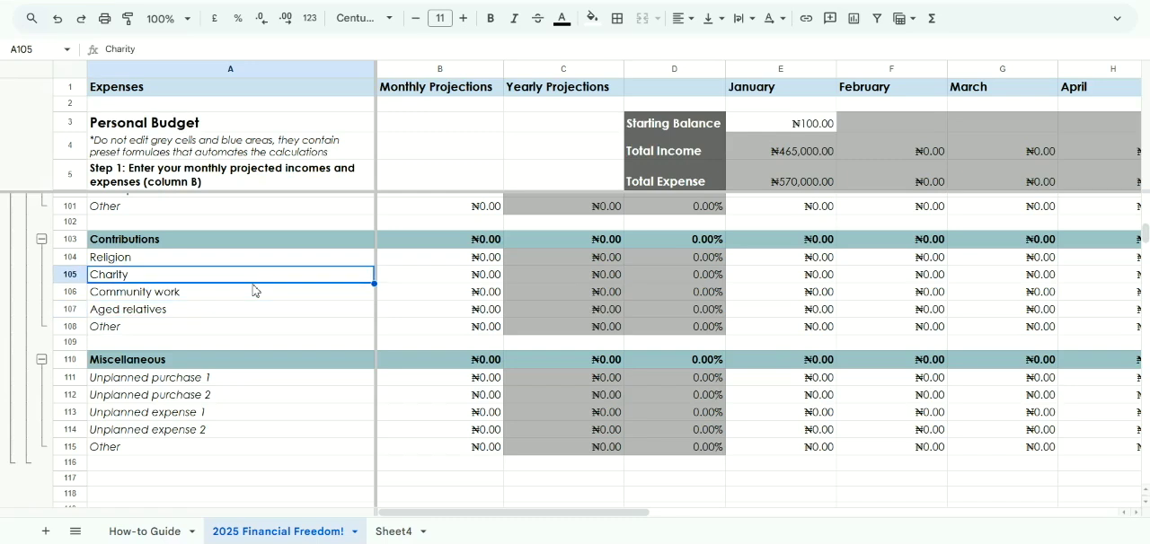
Set the monthly projection for Charity under Contributions to 40,000
click(433, 279)
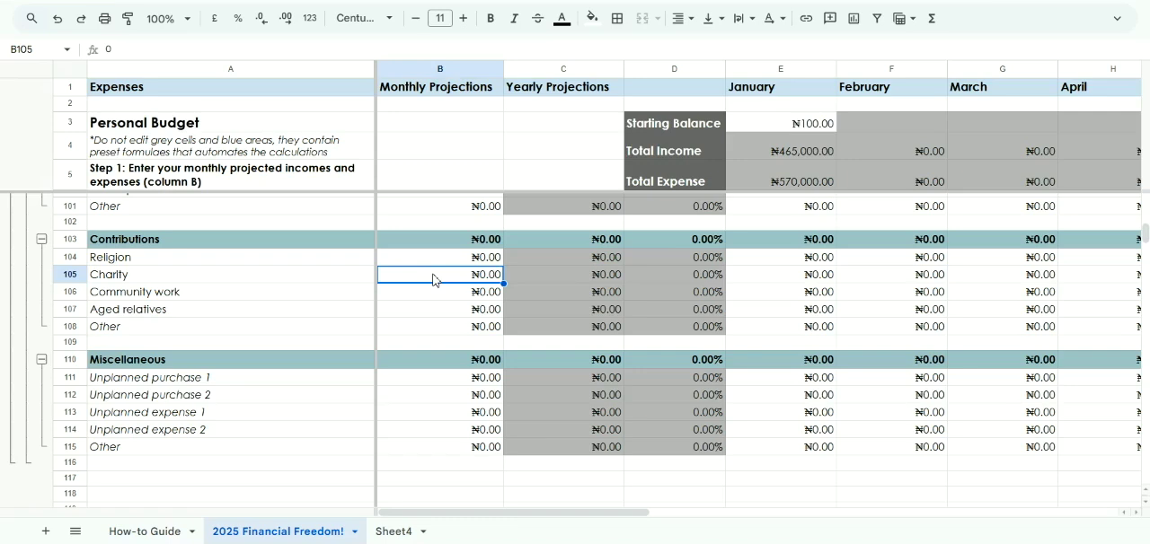
text(40000)
key(Return)
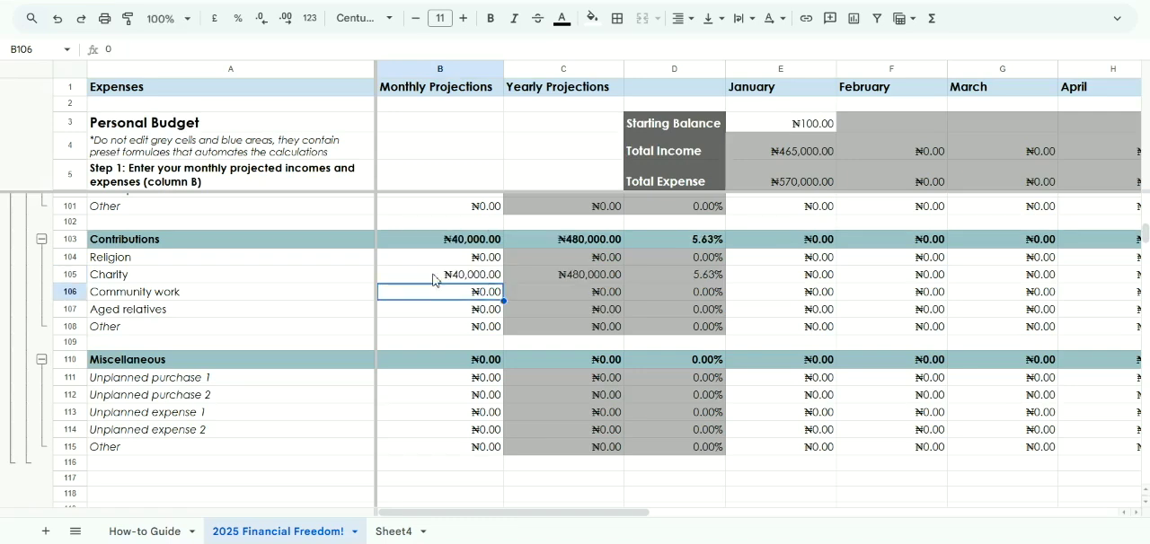
Check Charity's January cell and review the Miscellaneous category's projection total and unplanned purchase and expense items
click(806, 277)
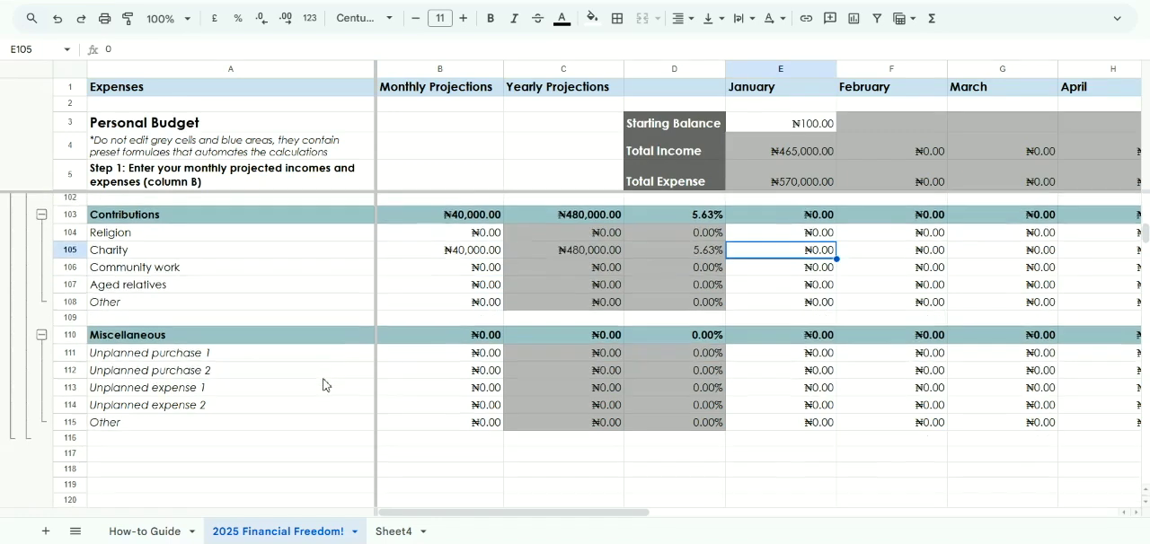
scroll(323, 384, down, 1)
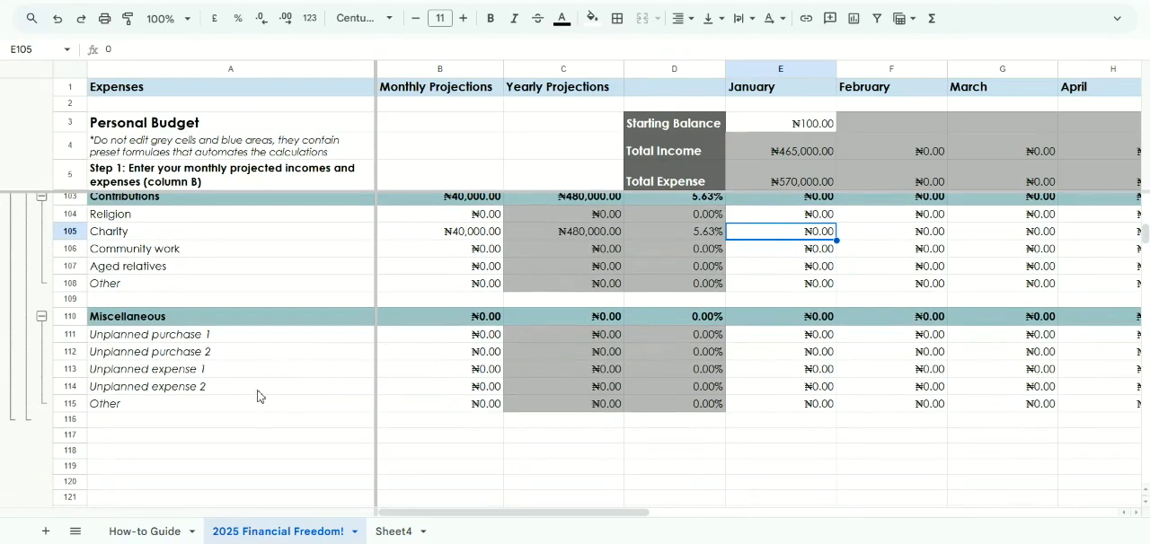
scroll(257, 397, up, 10)
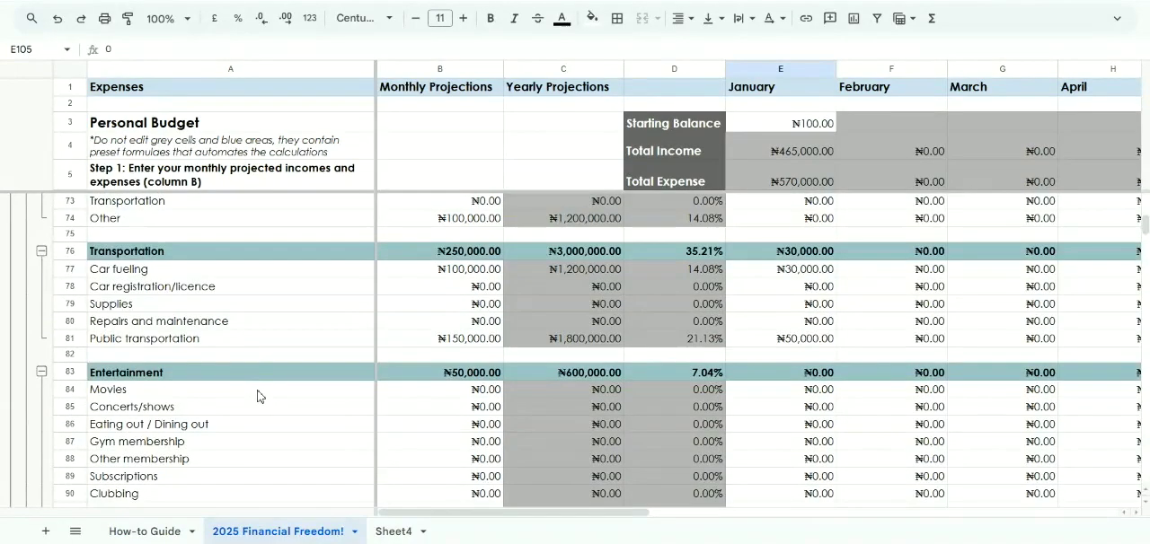
scroll(258, 396, down, 11)
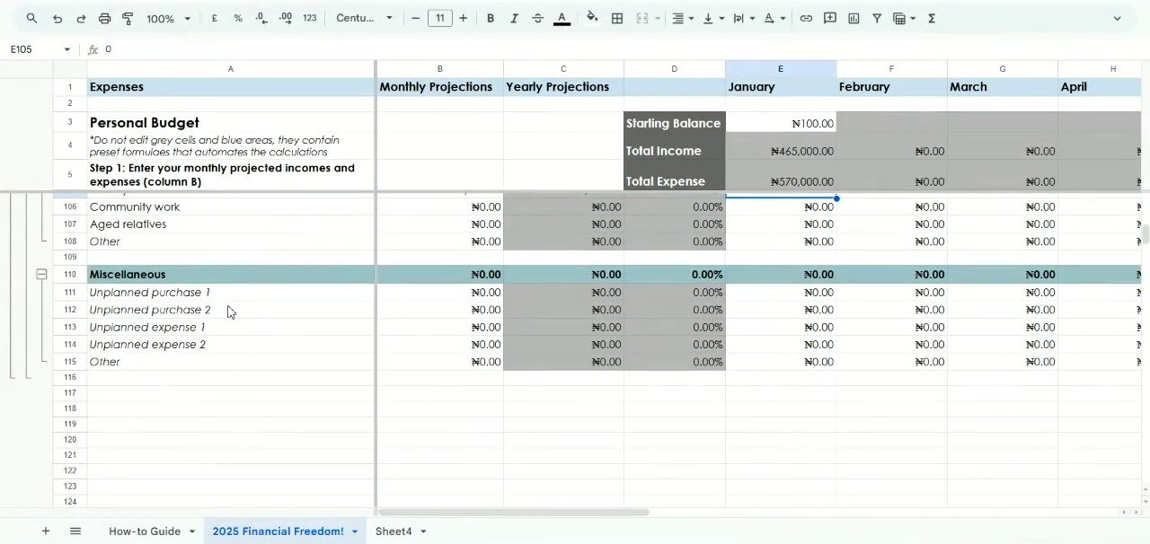
click(456, 282)
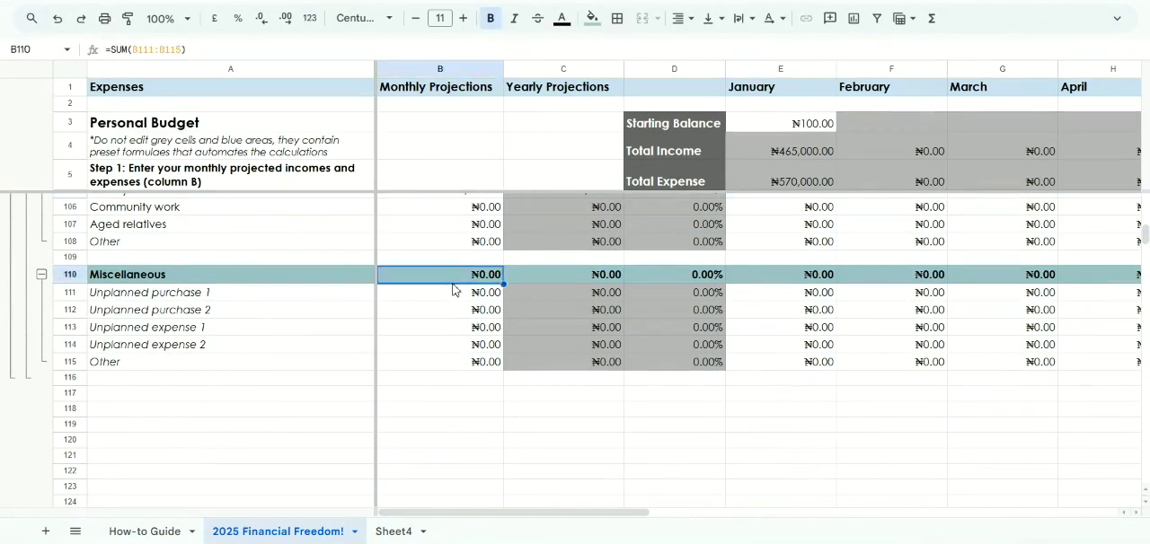
click(459, 293)
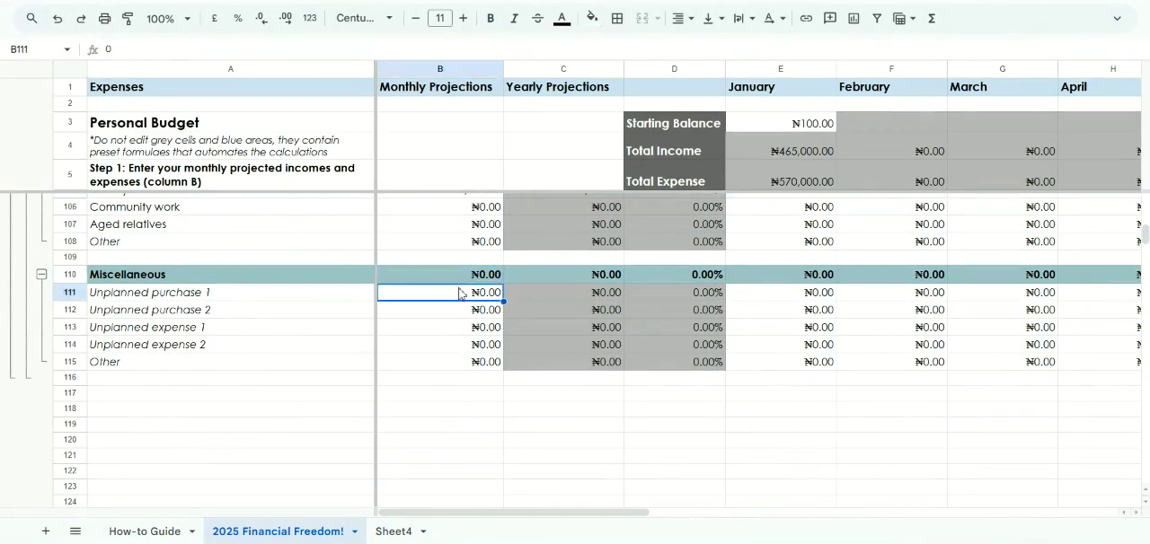
Return to the start of the budget sheet and review the balance summary and income rows across the monthly columns
scroll(460, 351, up, 2)
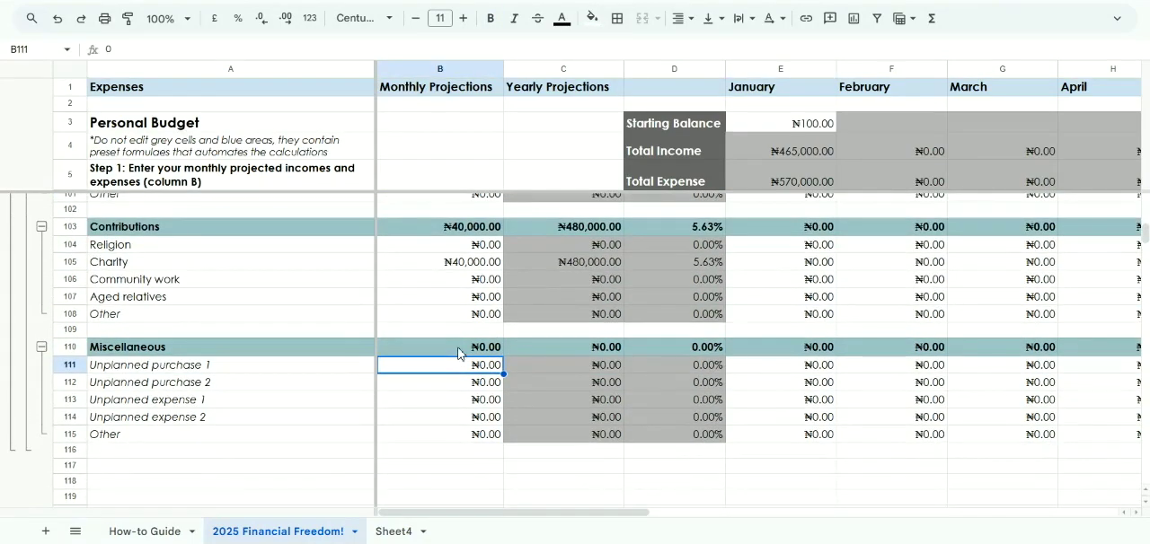
scroll(458, 353, up, 10)
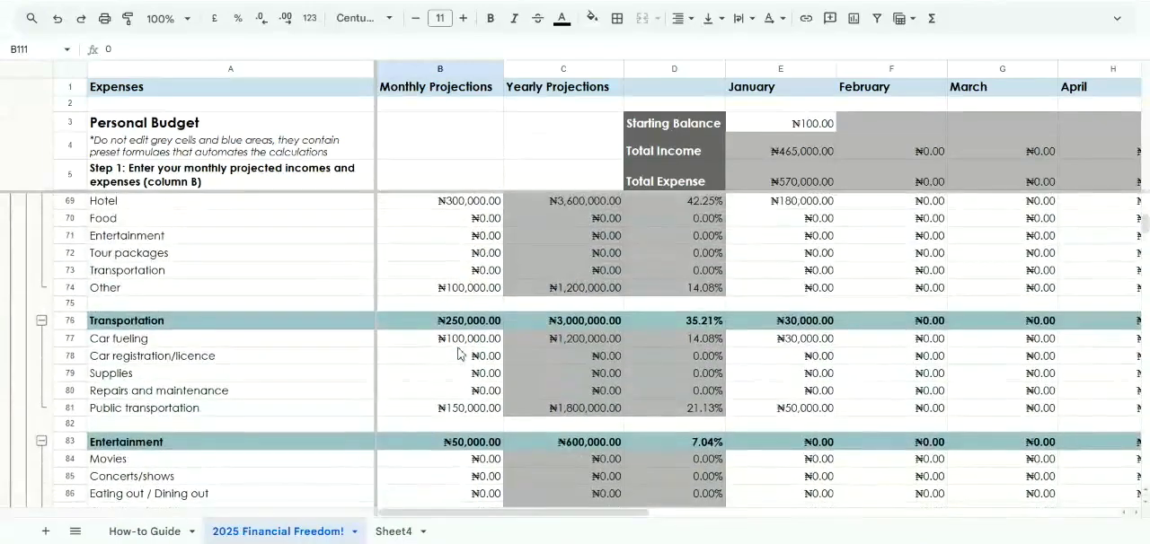
scroll(459, 353, up, 15)
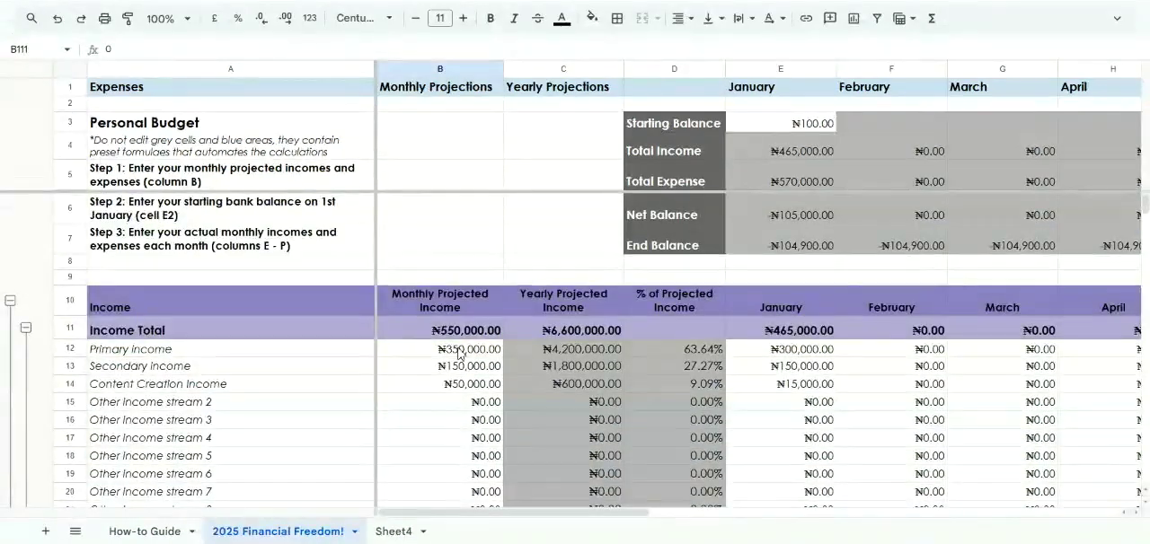
scroll(458, 353, right, 6)
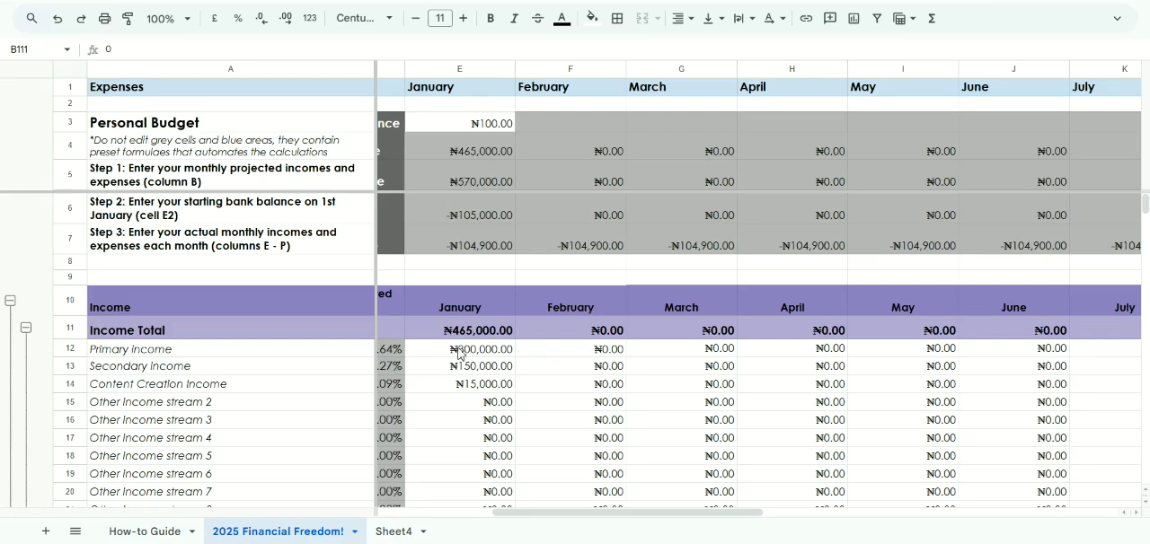
scroll(458, 352, left, 5)
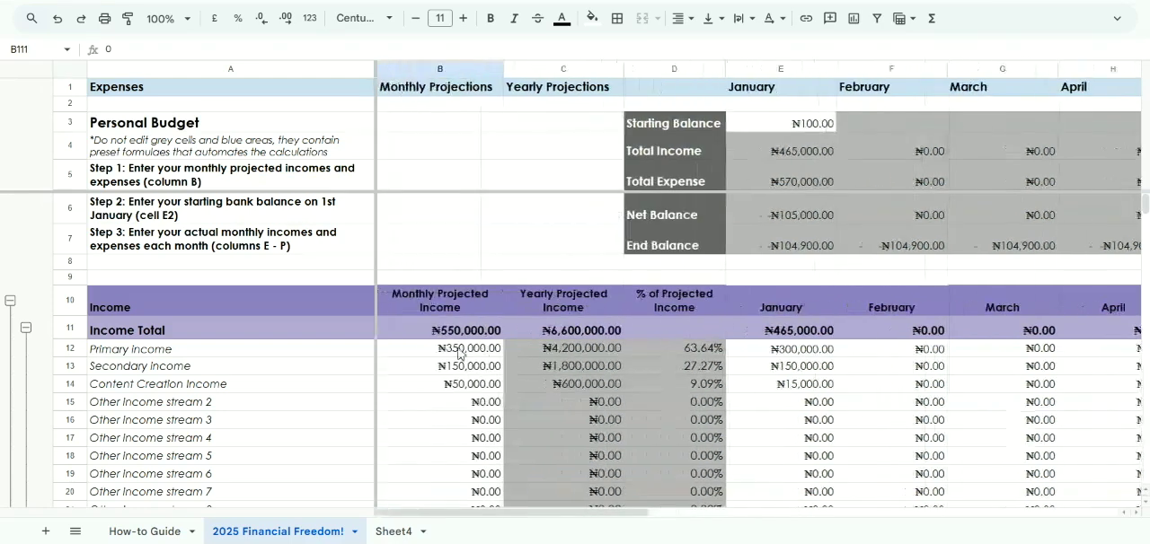